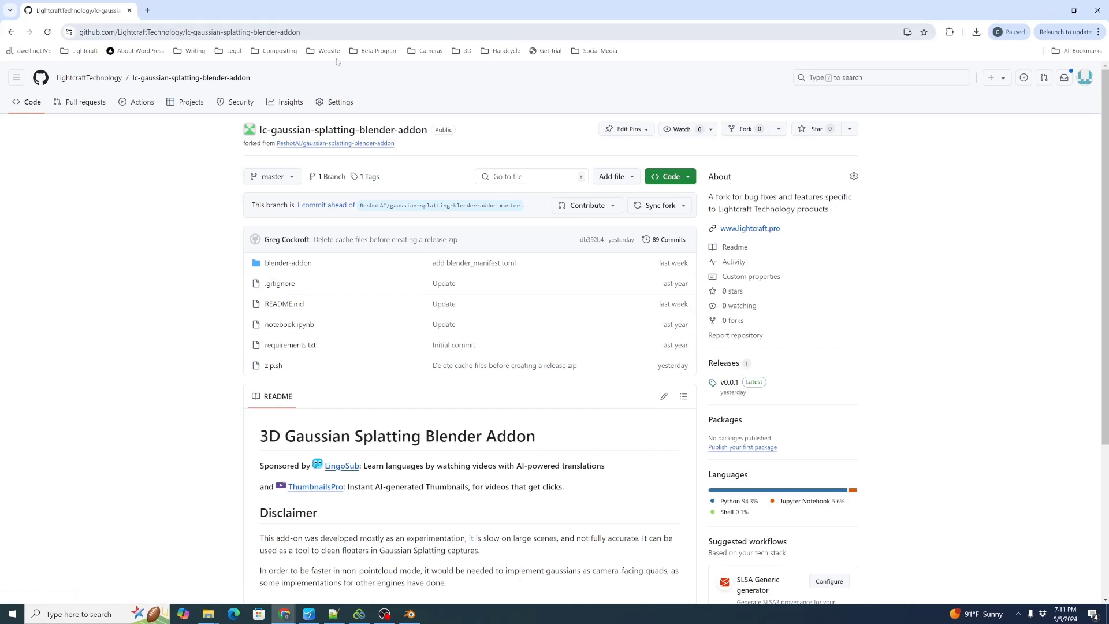
# Download blender-addon.zip from the v0.0.1 release of the lc-gaussian-splatting-blender-addon repository.
pyautogui.click(752, 386)
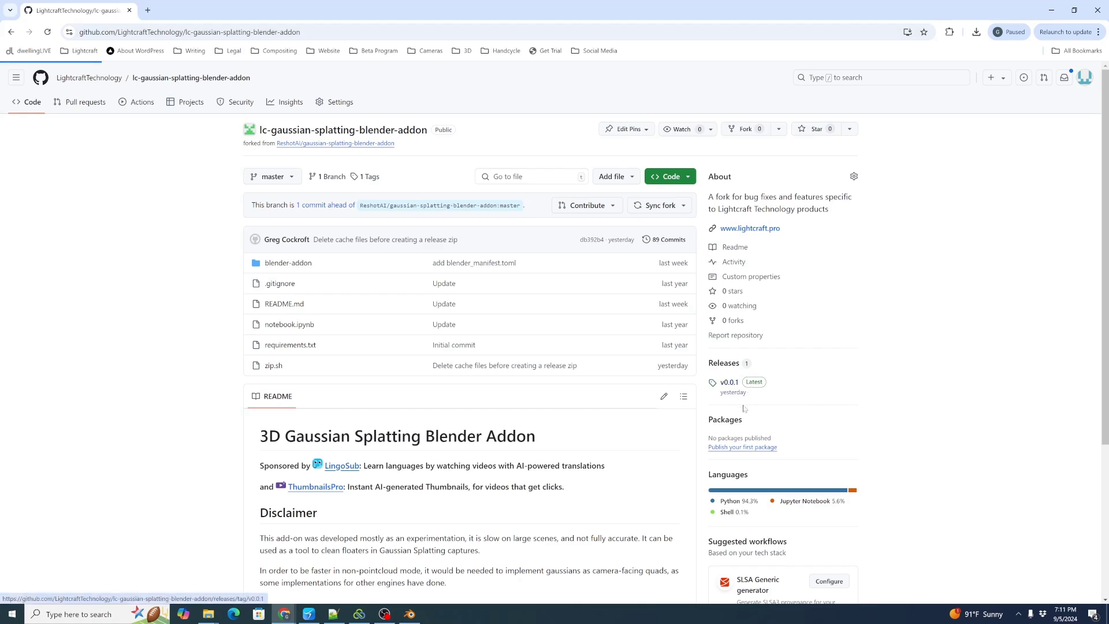
pyautogui.click(312, 299)
pyautogui.click(549, 506)
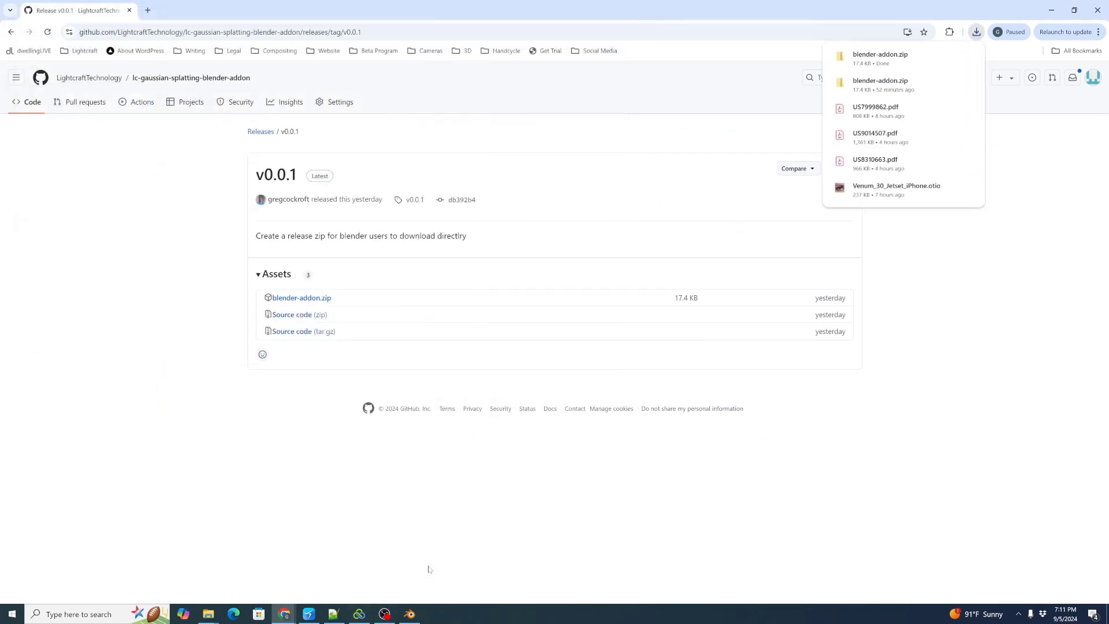
# Switch to Blender and open the add-on section of its preferences.
pyautogui.click(409, 613)
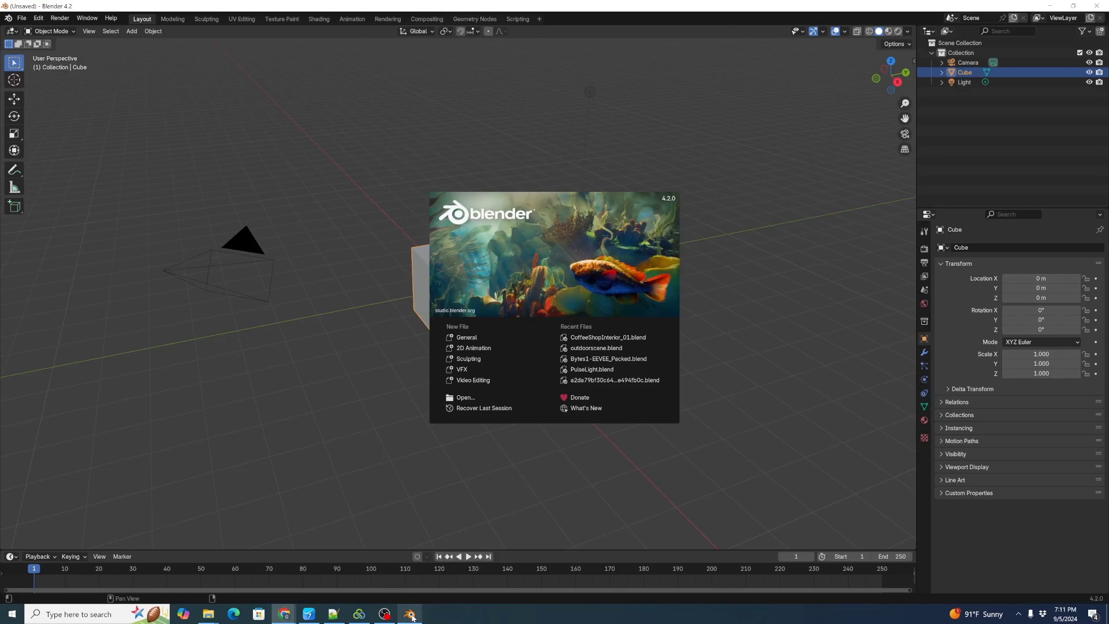
pyautogui.click(42, 20)
pyautogui.click(39, 18)
pyautogui.click(60, 144)
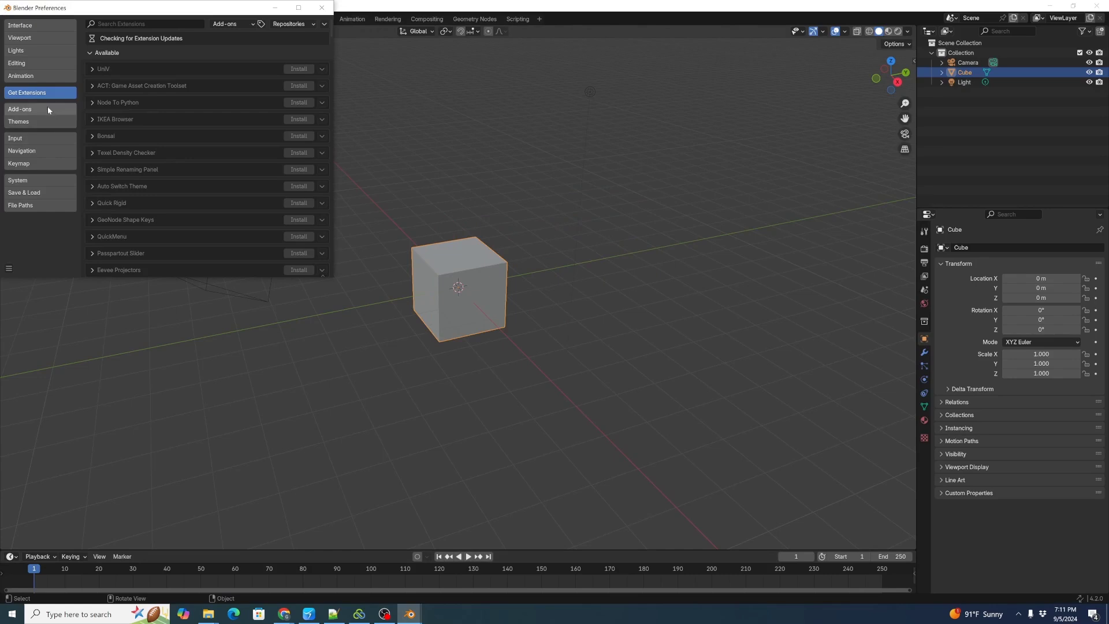
pyautogui.click(47, 107)
# Install the add-on from blender-addon.zip on disk, filtering the Downloads folder for zip files.
pyautogui.click(325, 25)
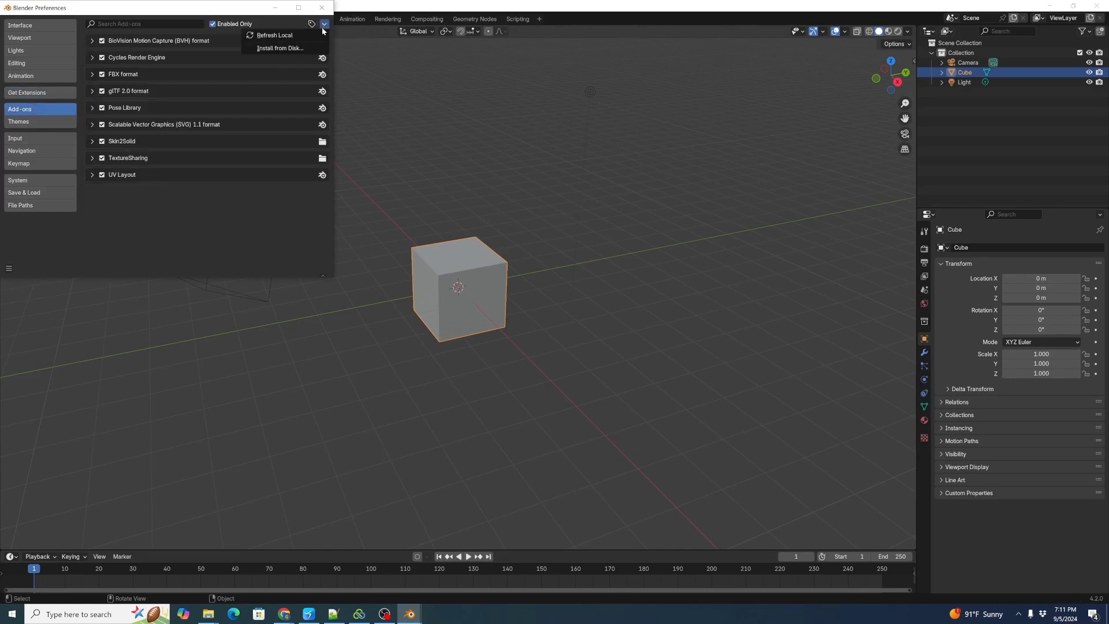
pyautogui.click(285, 49)
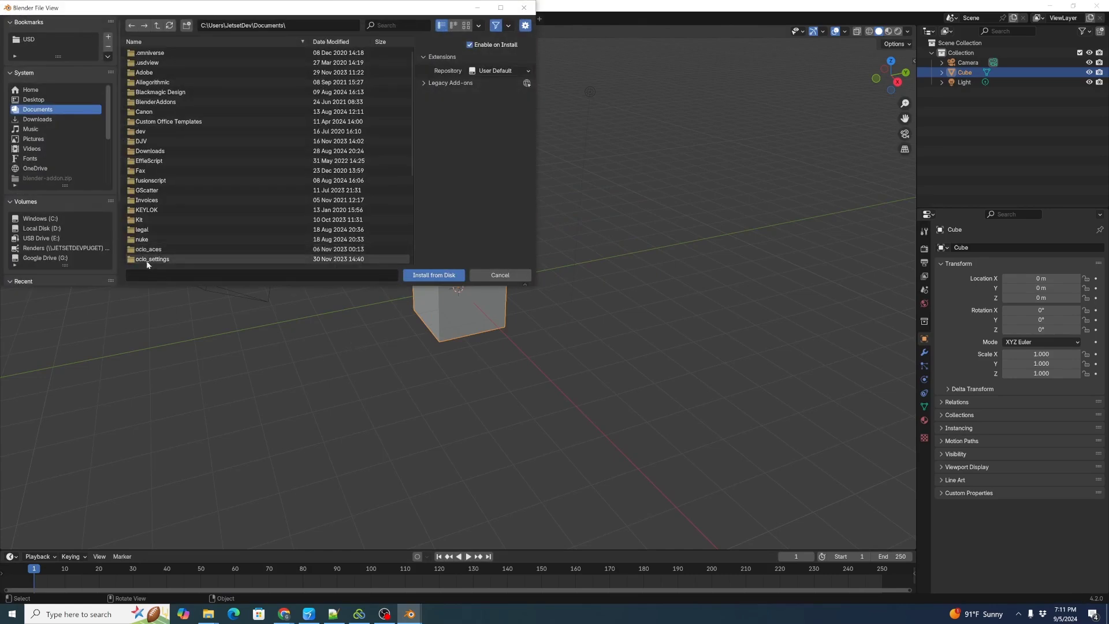
pyautogui.click(68, 120)
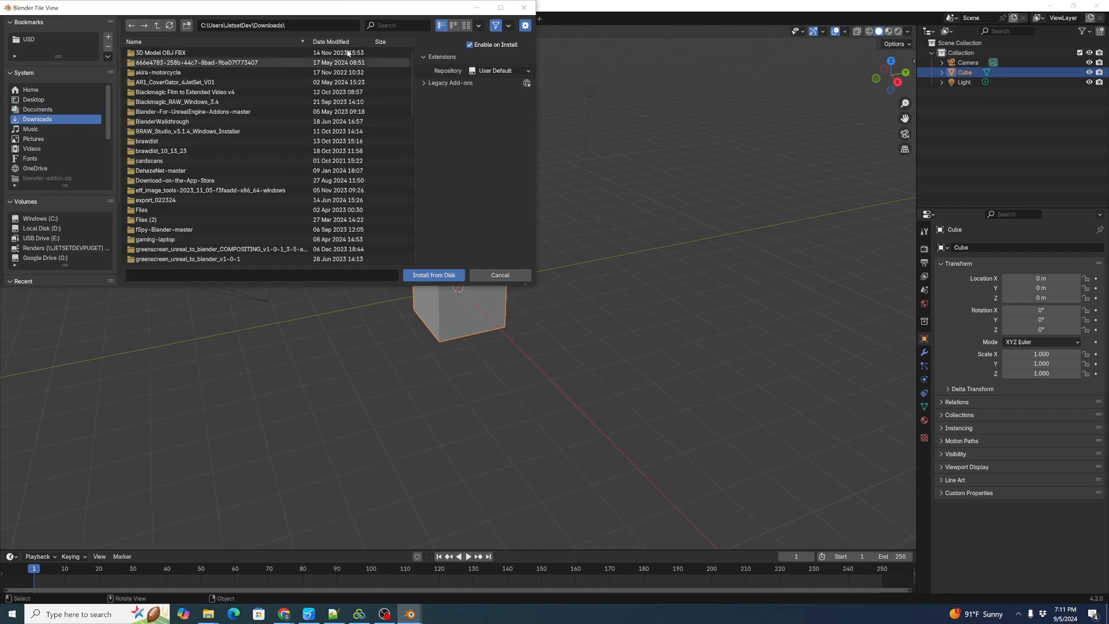
pyautogui.click(387, 28)
pyautogui.write('*zip')
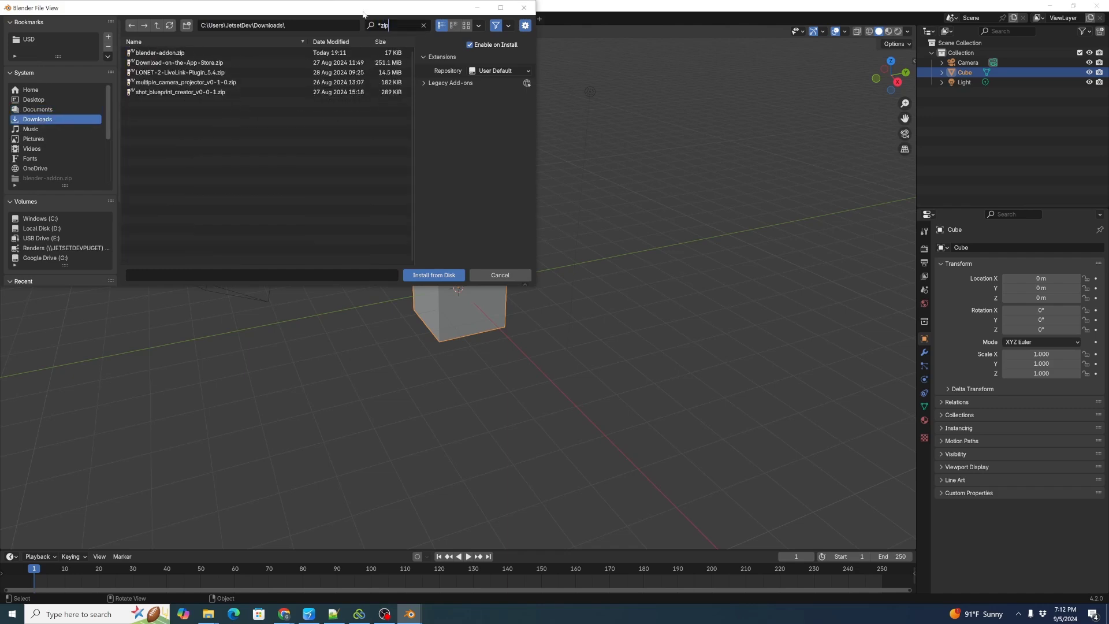
pyautogui.press('BackSpace')
pyautogui.press('BackSpace')
pyautogui.doubleClick(160, 52)
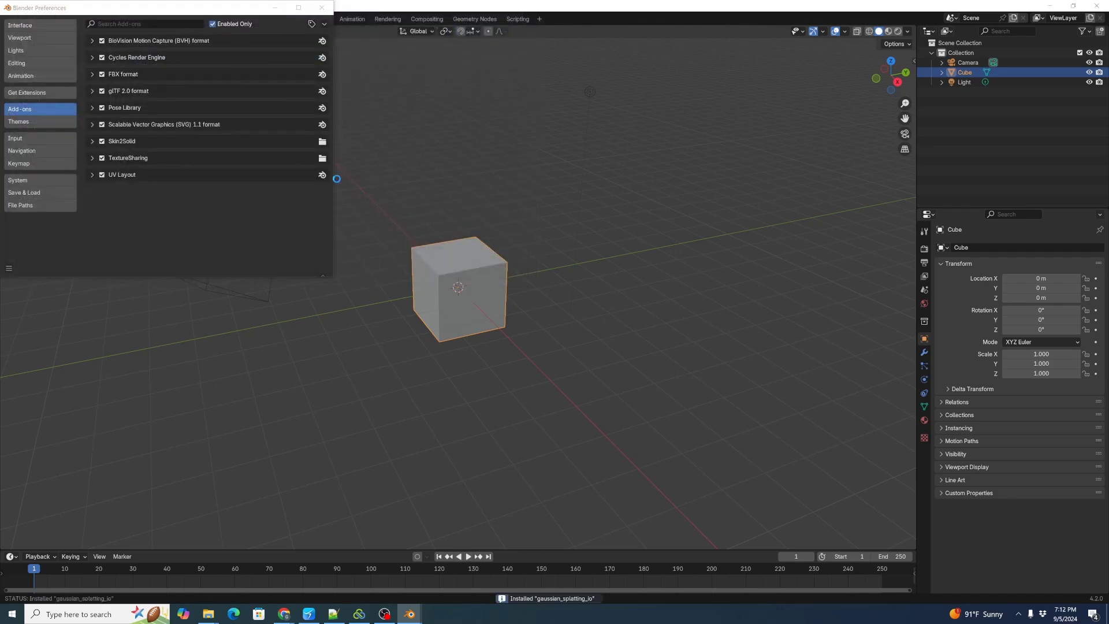
# Show the details of the installed 3D Gaussian Splatting add-on, then close the preferences and deselect the cube.
pyautogui.click(92, 41)
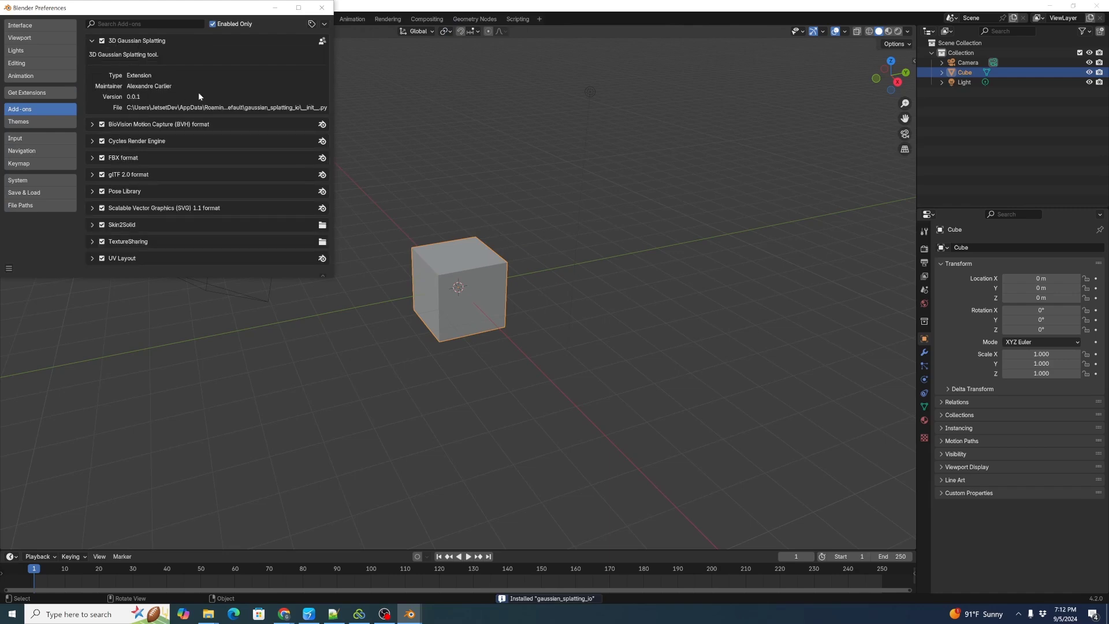
pyautogui.click(322, 7)
pyautogui.click(655, 255)
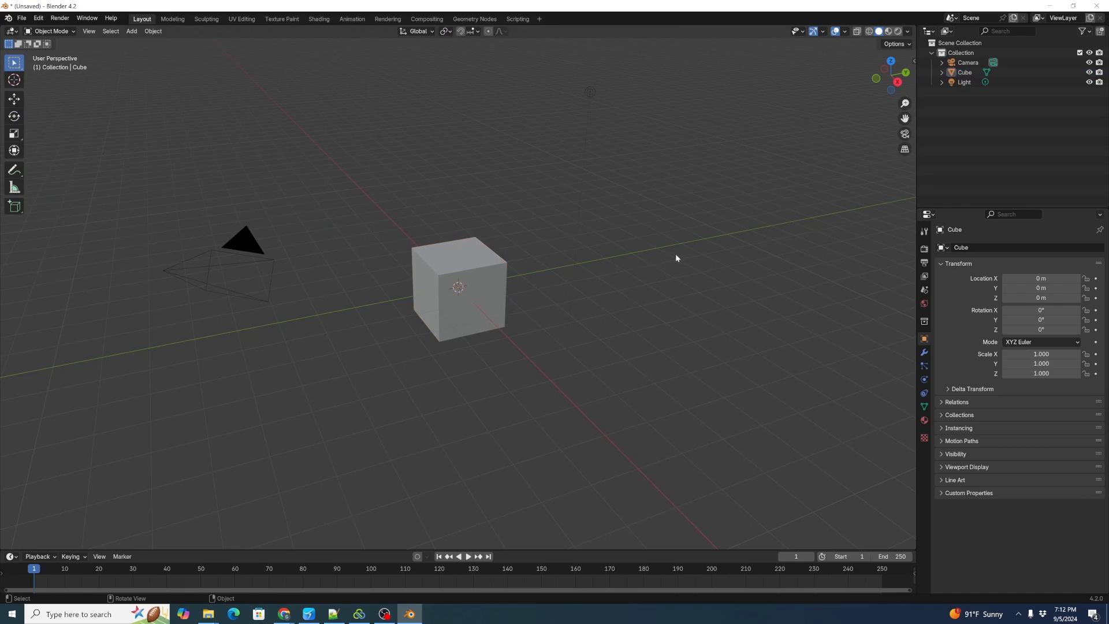
# Import the Gaussian splat Coffee02.ply from the sets\Splats folder with the 3D Gaussian Splatting add-on.
pyautogui.press('n')
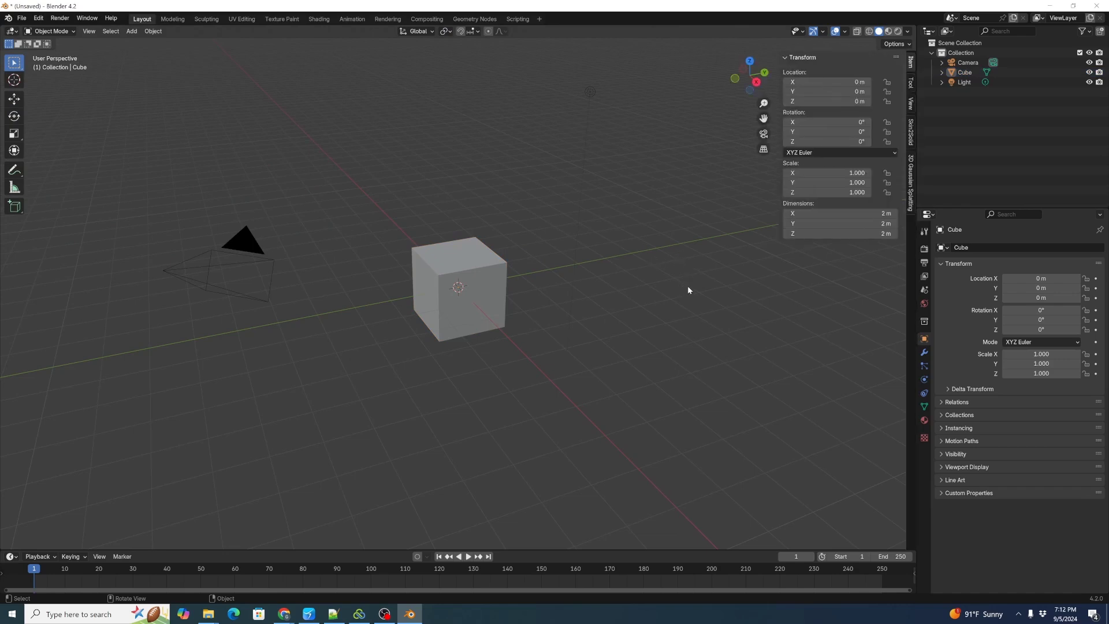
pyautogui.click(911, 196)
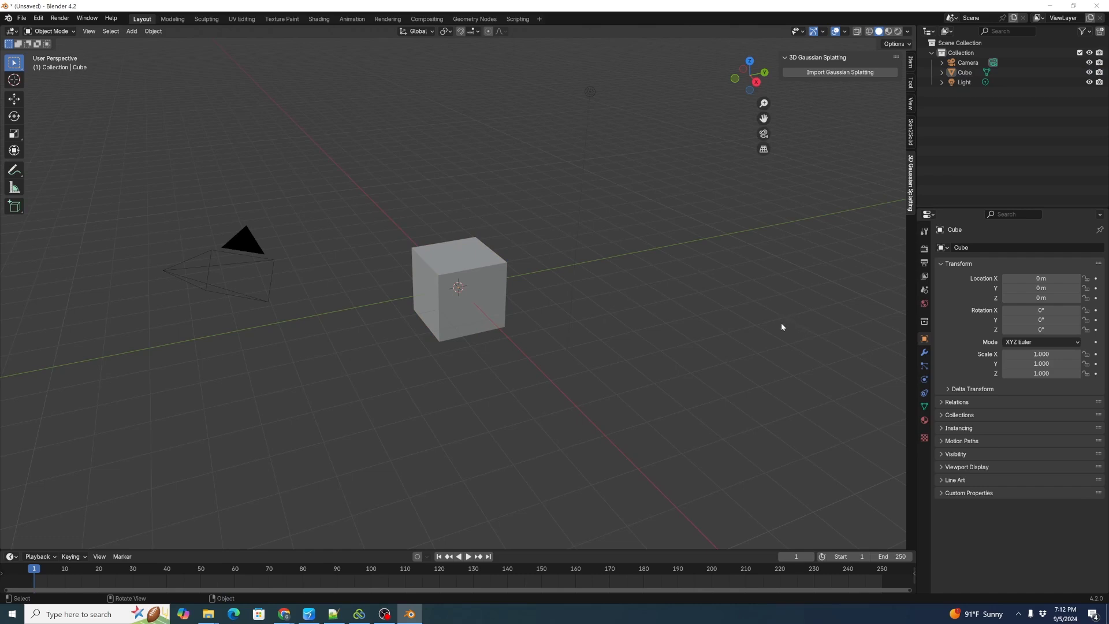
pyautogui.click(840, 72)
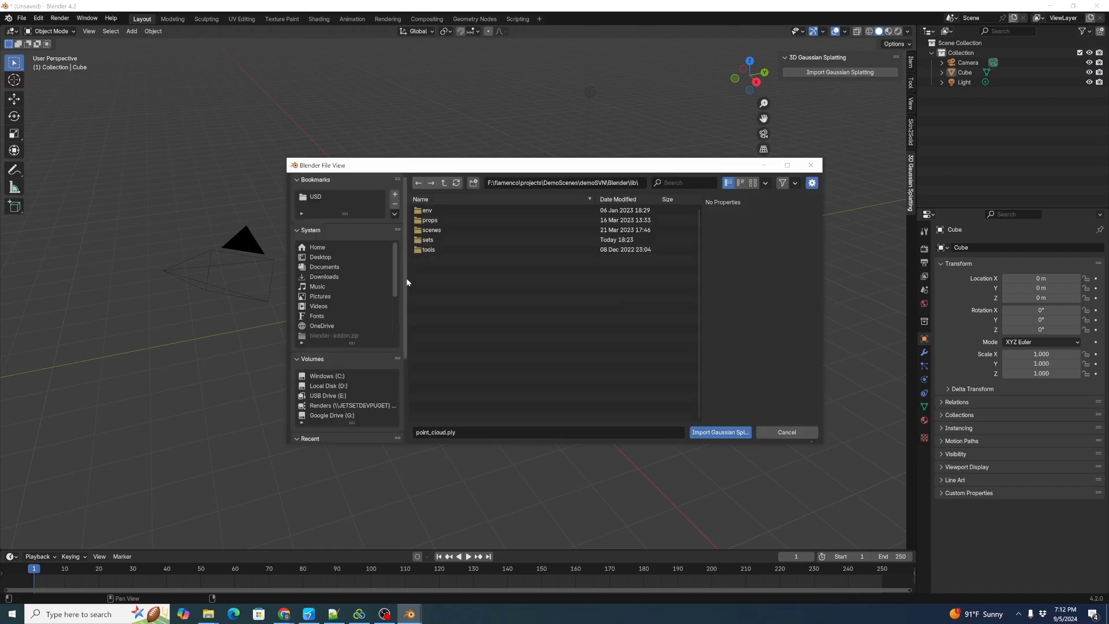
pyautogui.doubleClick(428, 240)
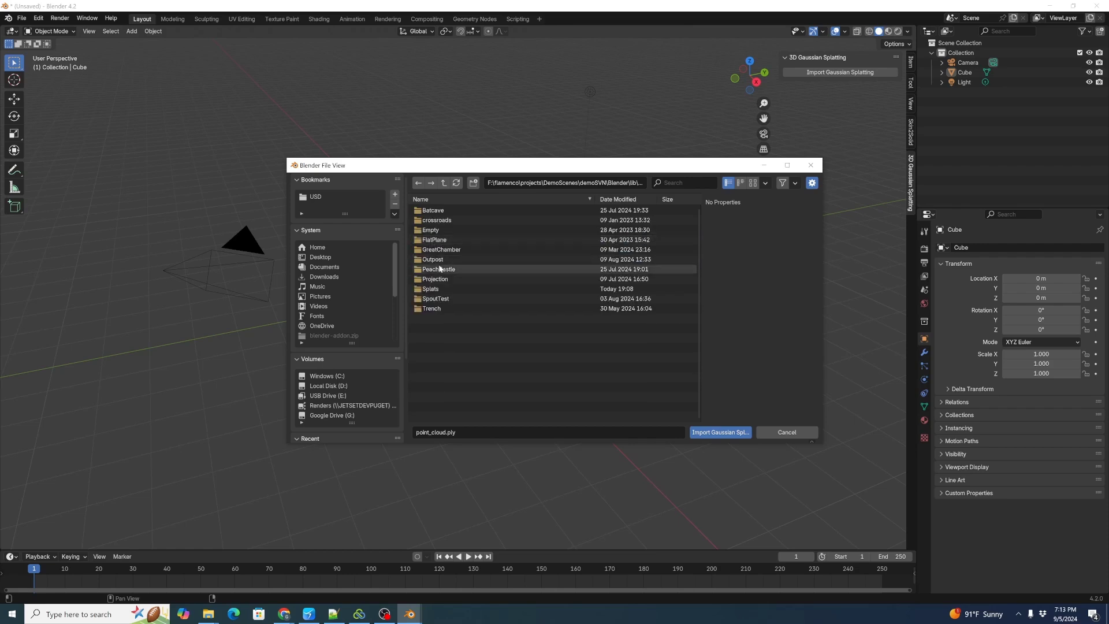
pyautogui.doubleClick(436, 290)
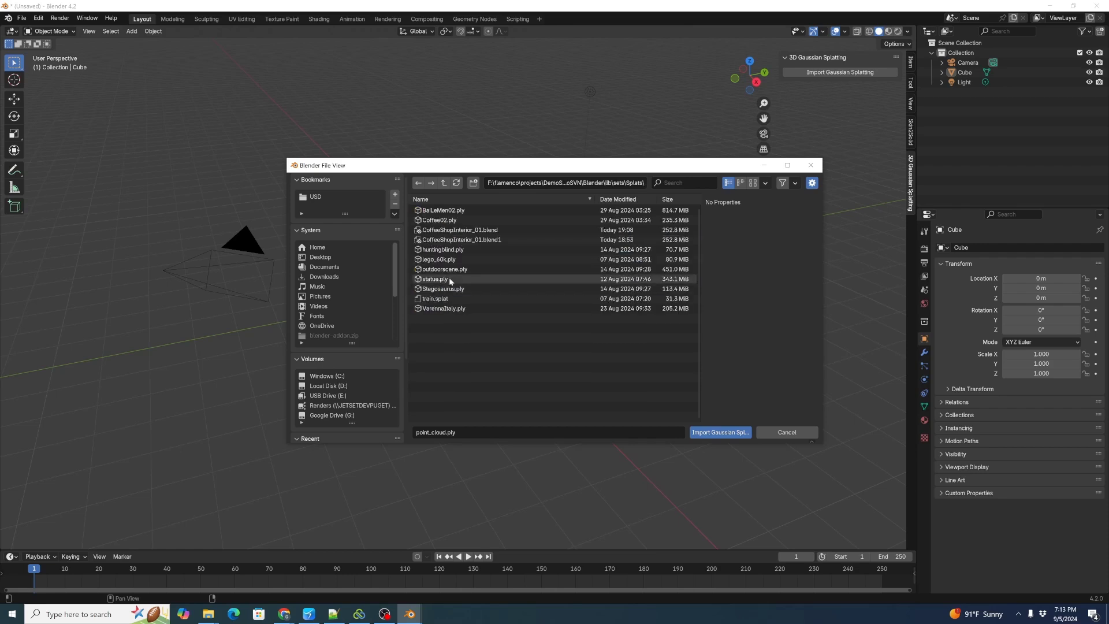
pyautogui.click(451, 222)
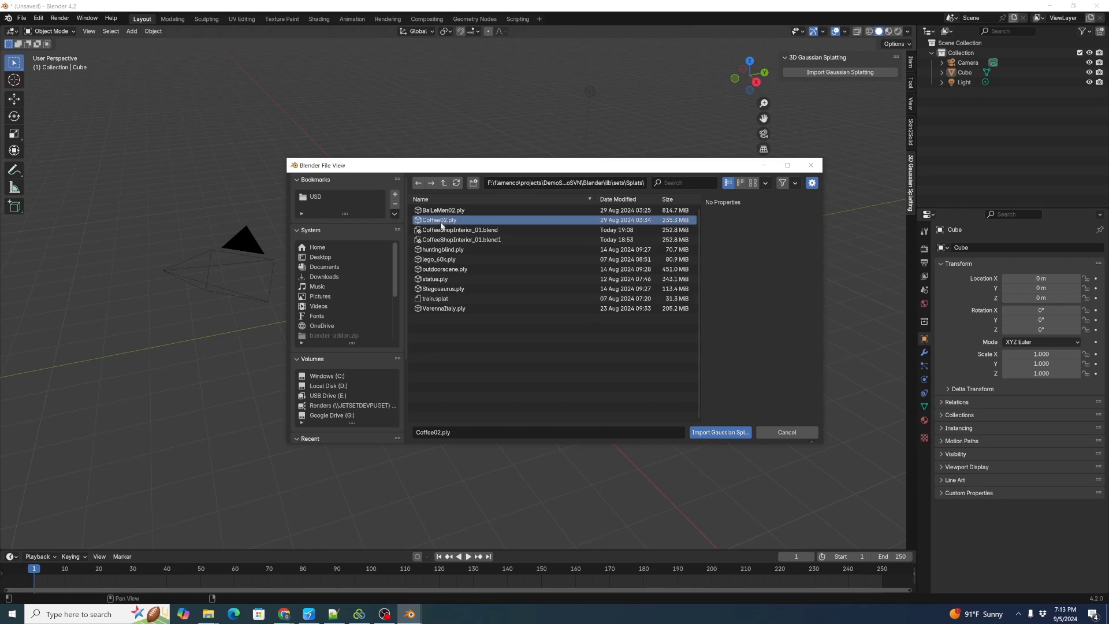
pyautogui.doubleClick(437, 222)
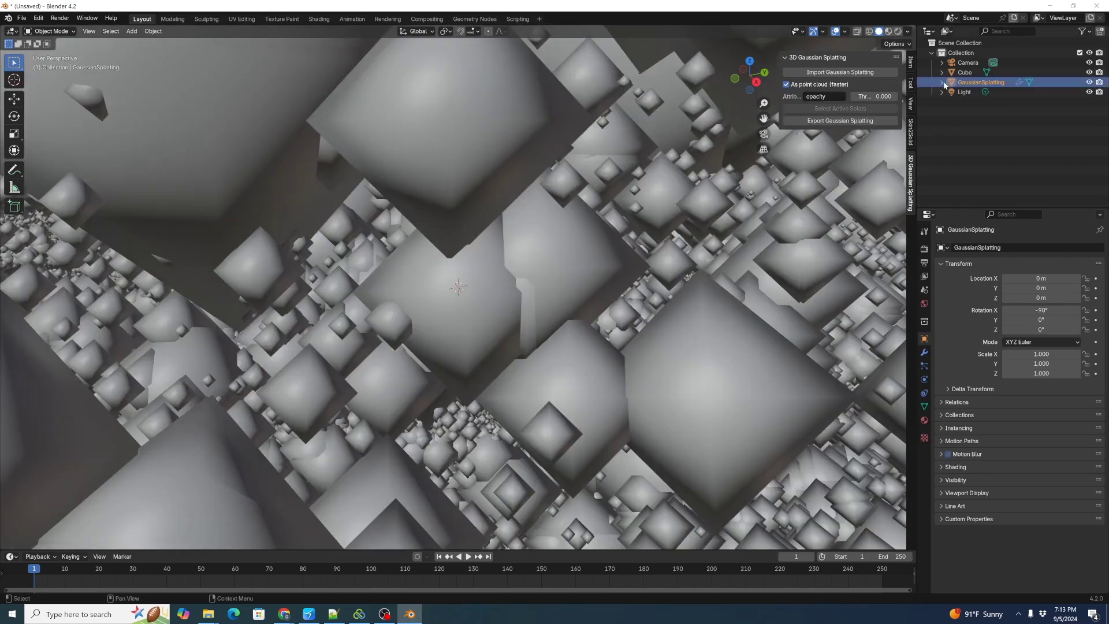
# Display the imported splat in Material Preview shading and look around the coffee shop interior.
pyautogui.moveTo(611, 327); pyautogui.dragTo(619, 305, button='middle')
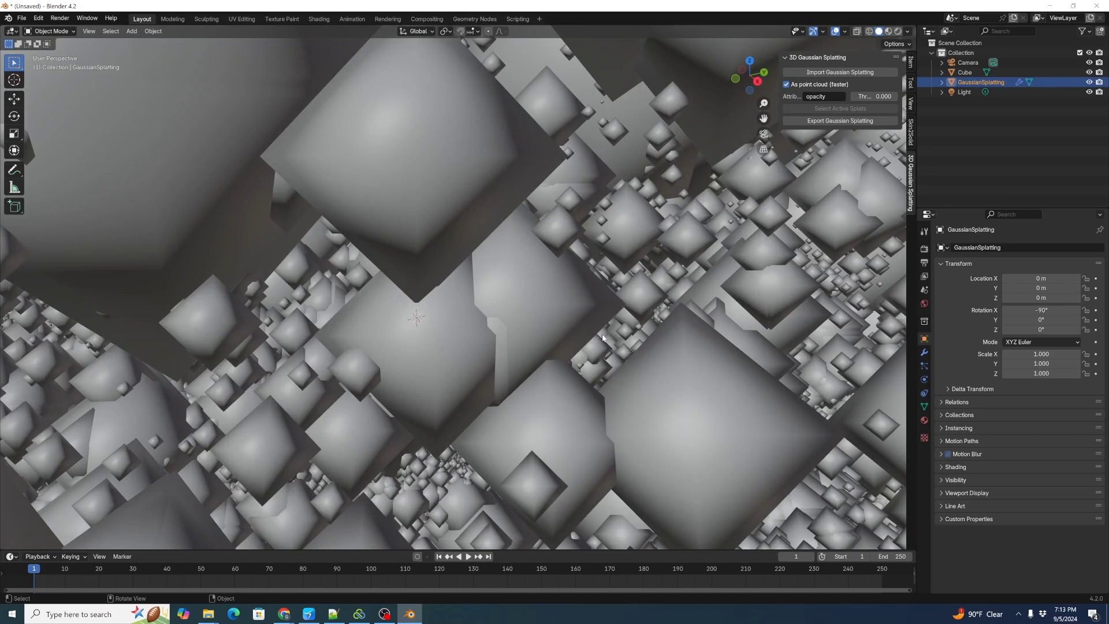
pyautogui.press('z')
pyautogui.click(619, 515)
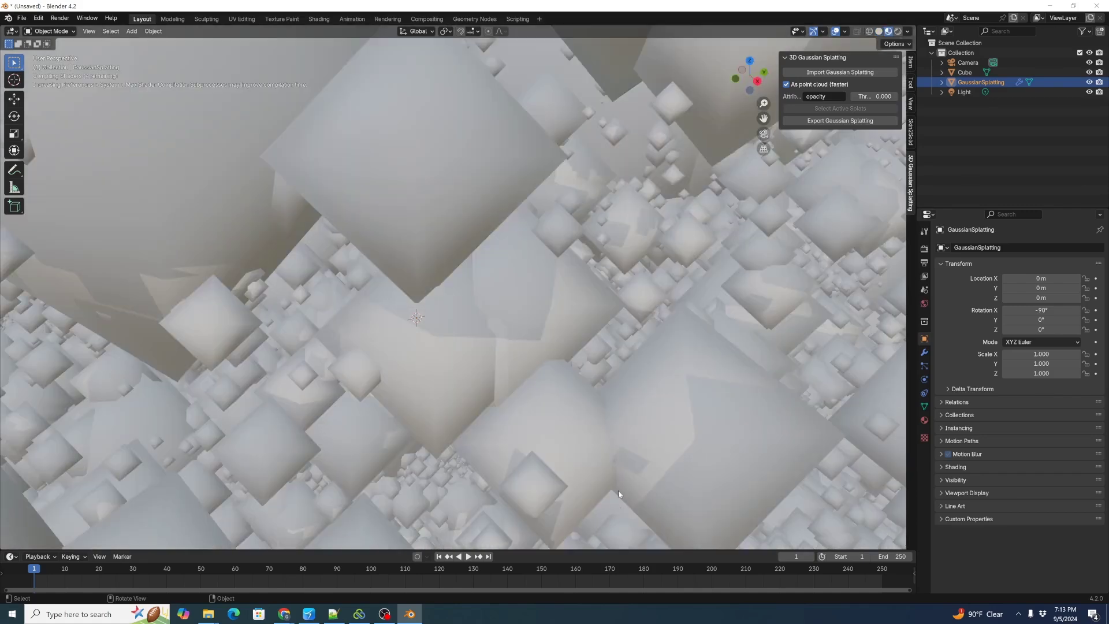
pyautogui.moveTo(590, 353); pyautogui.dragTo(553, 436, button='middle')
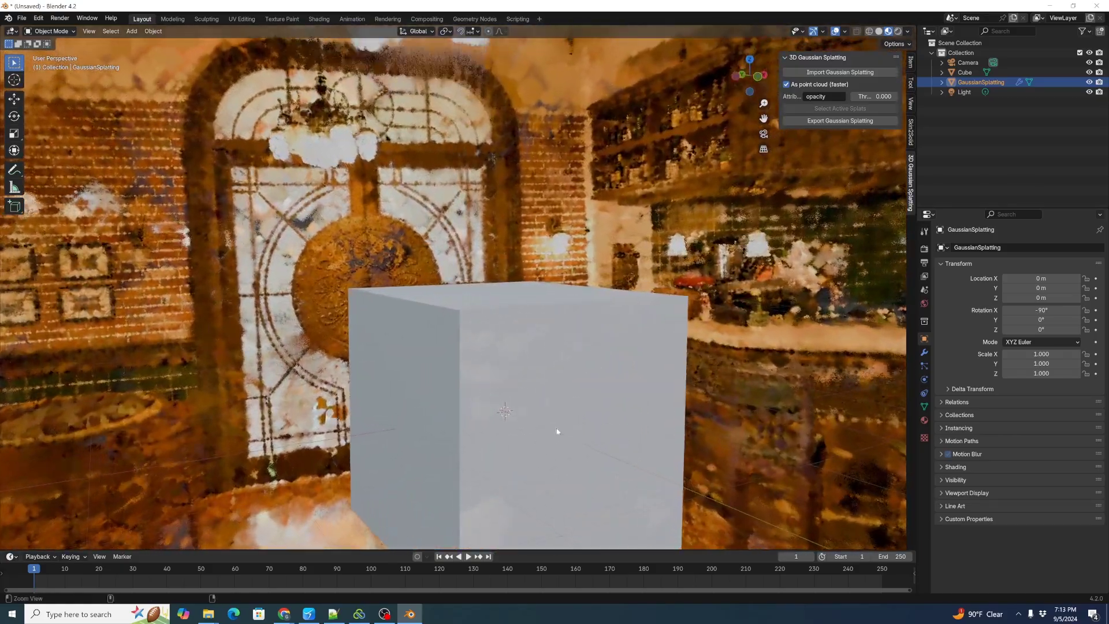
pyautogui.keyDown('shift'); pyautogui.moveTo(591, 404); pyautogui.dragTo(594, 323, button='middle'); pyautogui.keyUp('shift')
# Switch the viewport to wireframe shading and inspect the splat's point cloud in right orthographic and perspective views.
pyautogui.press('z')
pyautogui.click(525, 317)
pyautogui.moveTo(593, 283); pyautogui.dragTo(565, 429, button='middle')
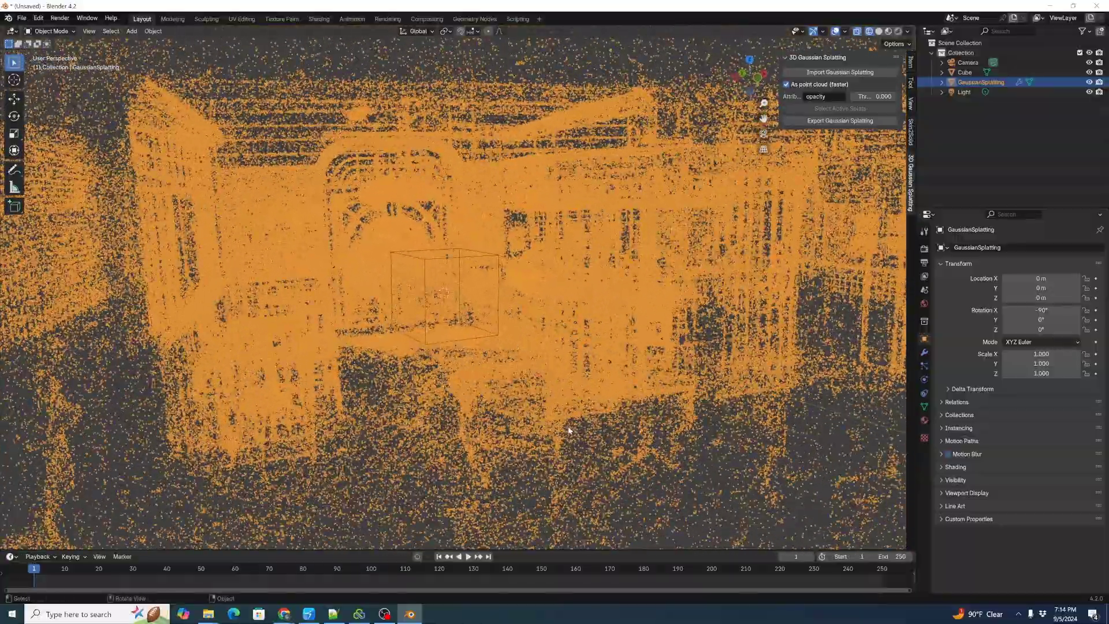
pyautogui.press('KP_3')
pyautogui.keyDown('ctrl'); pyautogui.moveTo(575, 361); pyautogui.dragTo(519, 371, button='middle'); pyautogui.keyUp('ctrl')
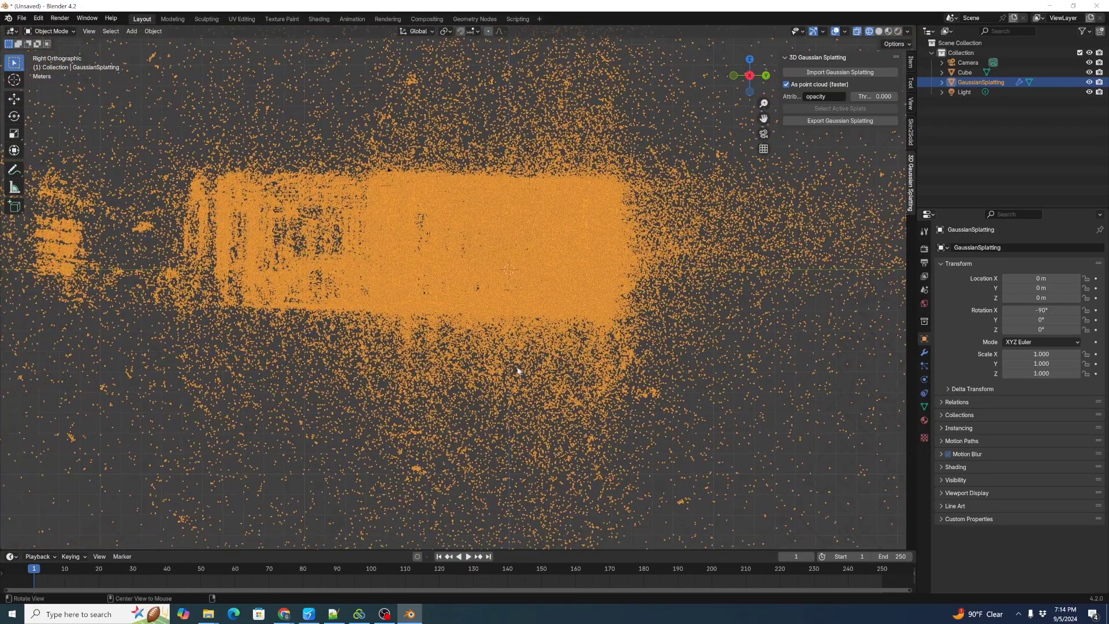
pyautogui.scroll(2, 551, 345)
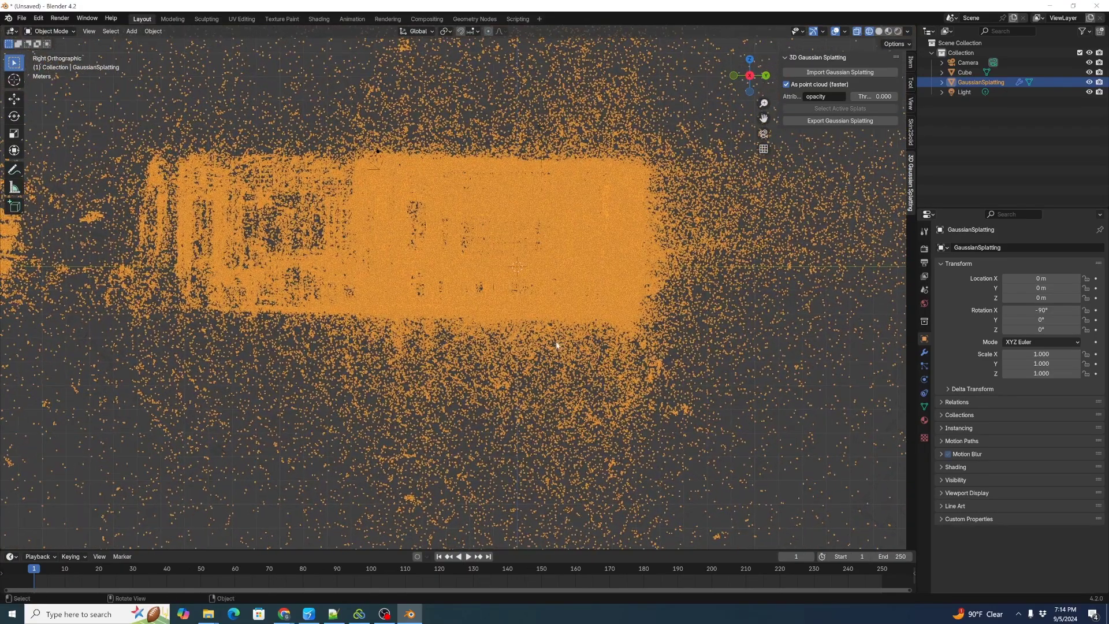
pyautogui.moveTo(551, 350); pyautogui.dragTo(426, 347, button='middle')
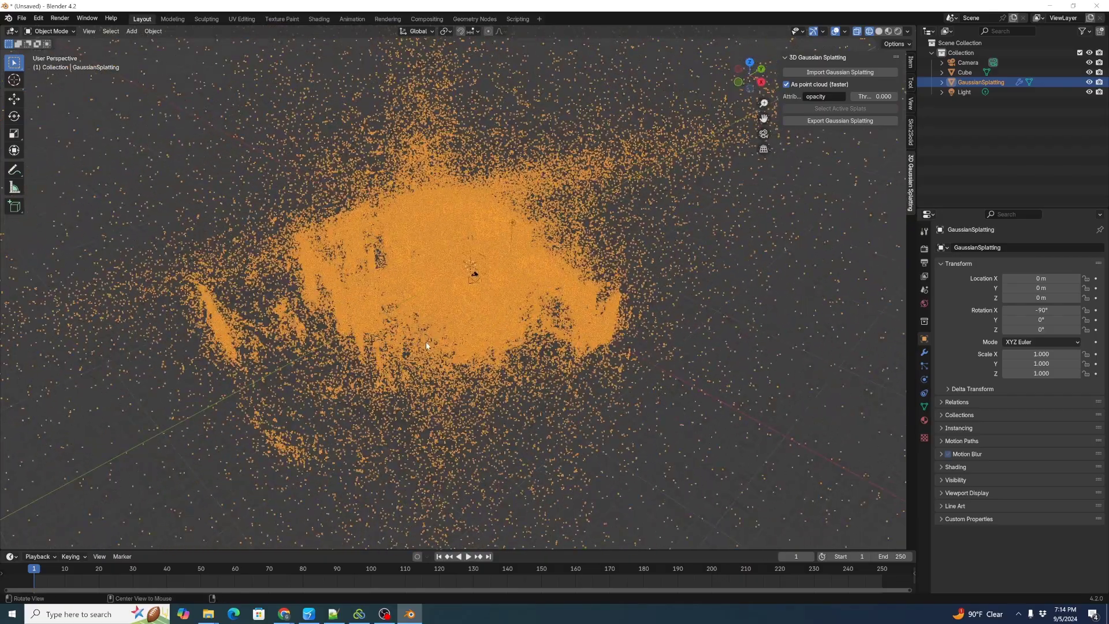
pyautogui.moveTo(446, 293); pyautogui.dragTo(438, 314, button='middle')
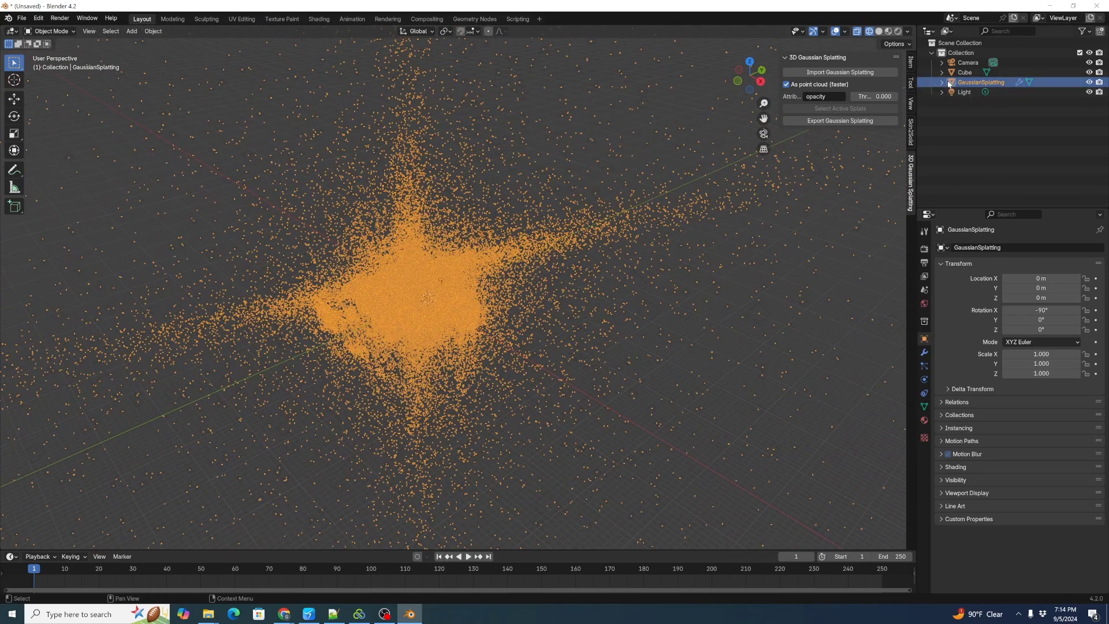
# Hide the GaussianSplatting object in the viewport and add a Plain Axes empty at the world origin.
pyautogui.click(1089, 82)
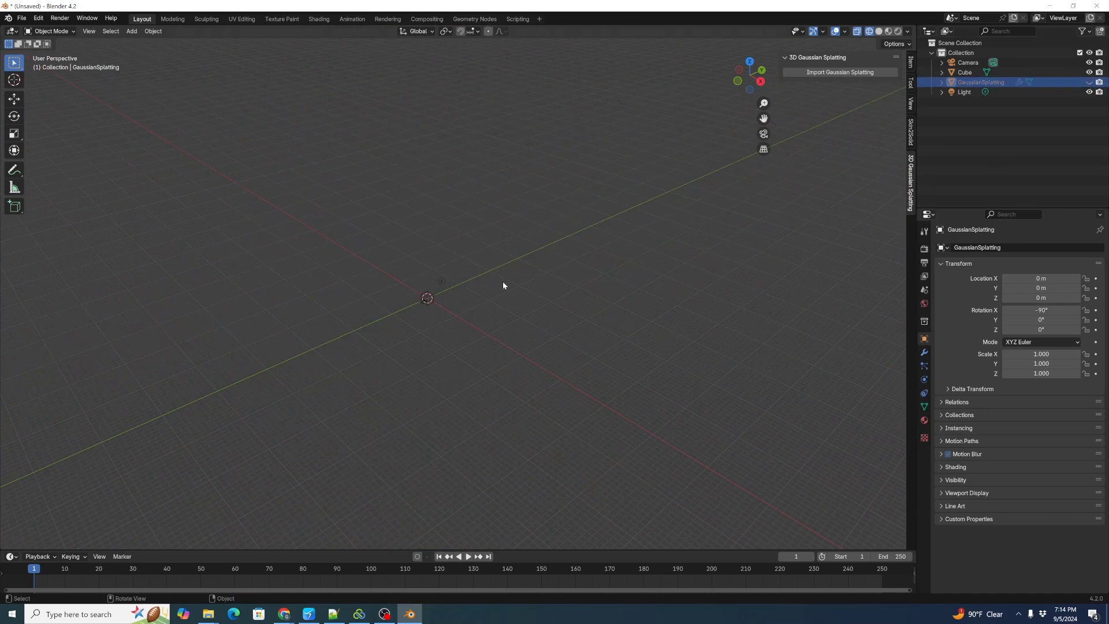
pyautogui.hotkey('shift', 'a')
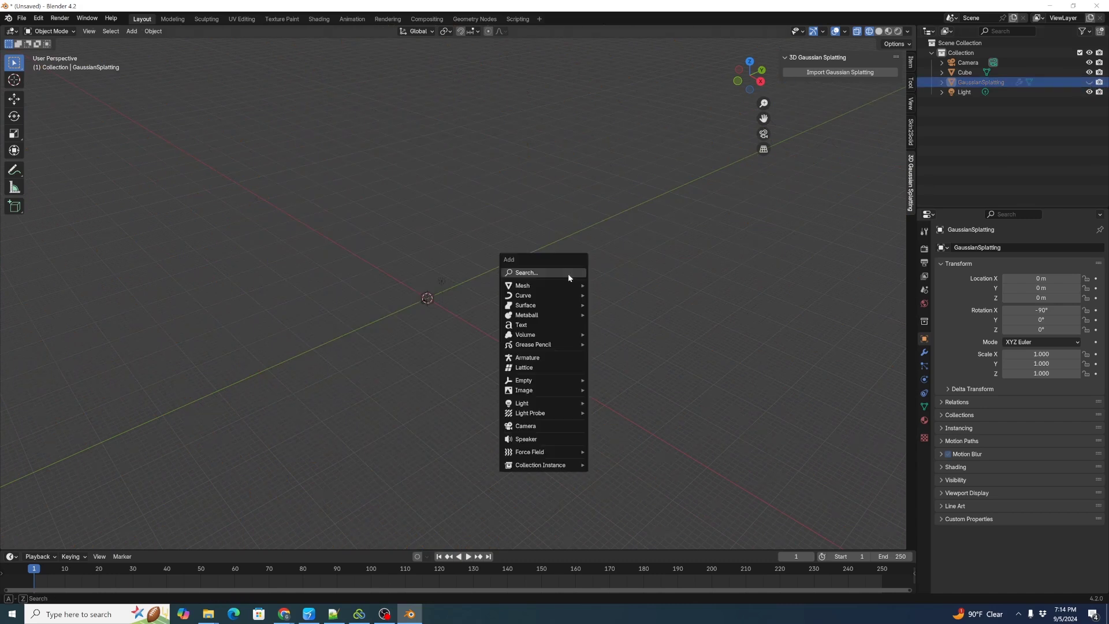
pyautogui.moveTo(560, 380)
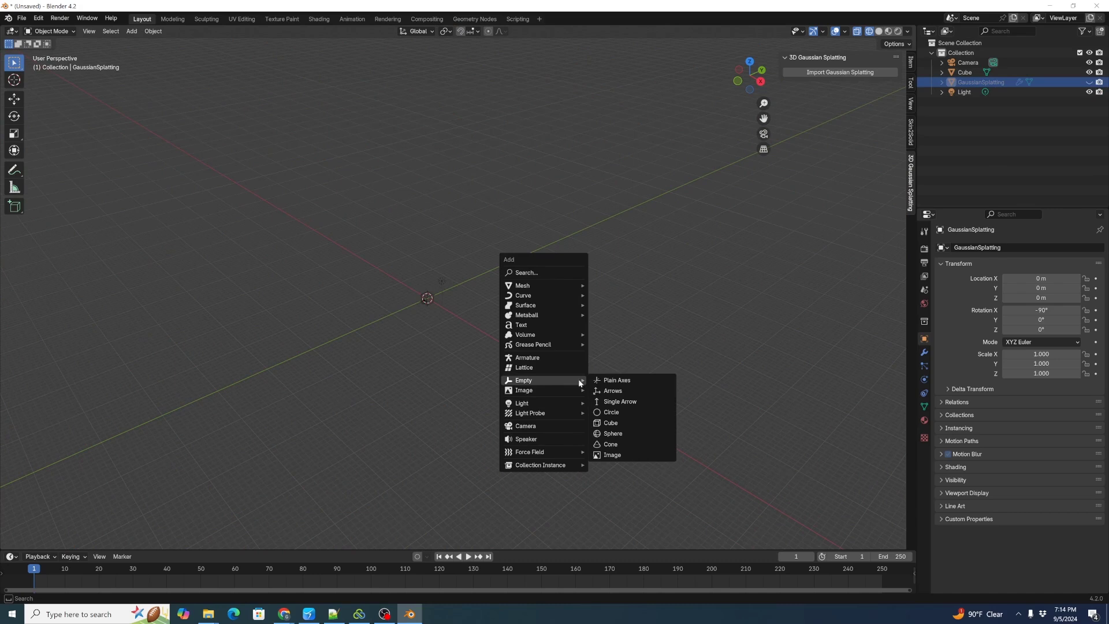
pyautogui.click(626, 383)
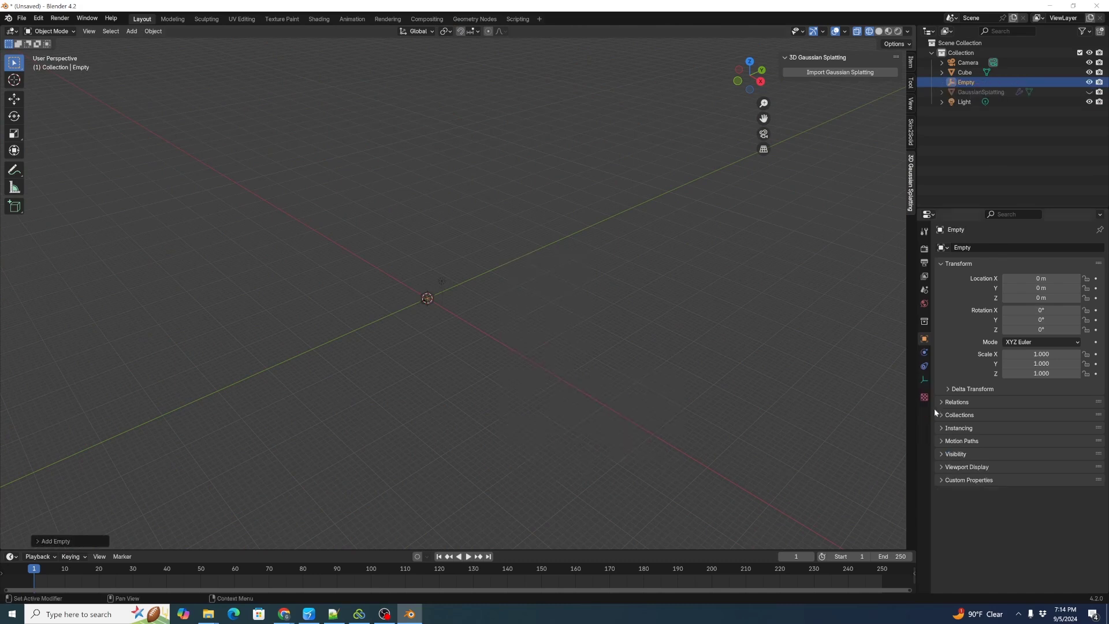
# Enable the name and axes in the new empty's viewport display.
pyautogui.click(942, 465)
pyautogui.click(1006, 481)
pyautogui.keyDown('ctrl'); pyautogui.moveTo(595, 417); pyautogui.dragTo(698, 275, button='middle'); pyautogui.keyUp('ctrl')
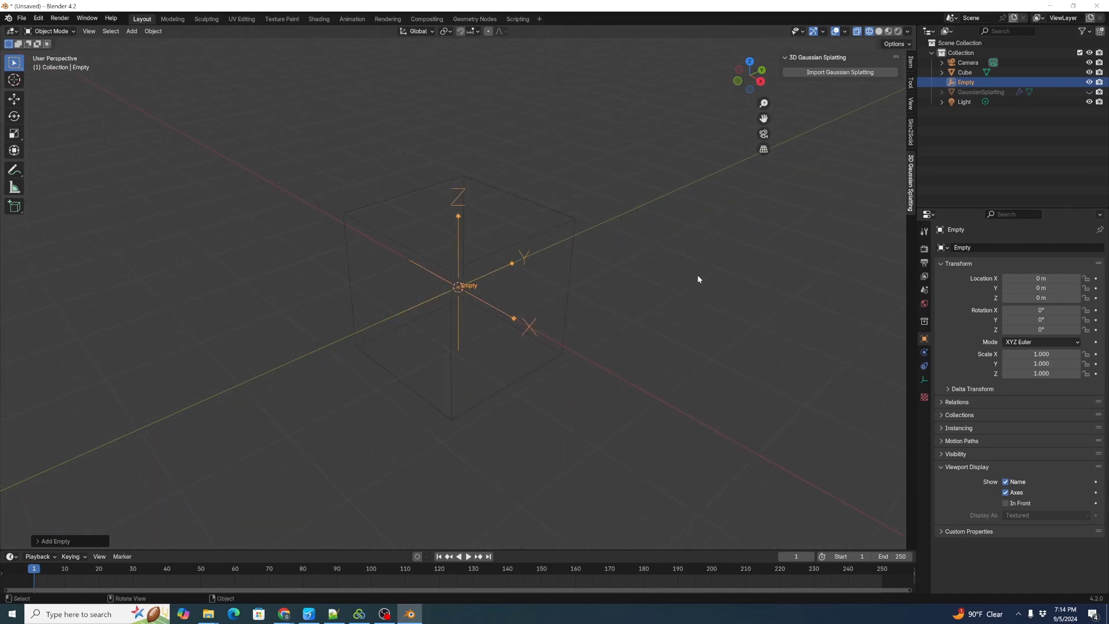
# Rename the empty as splatloc_Coffee02.
pyautogui.doubleClick(963, 83)
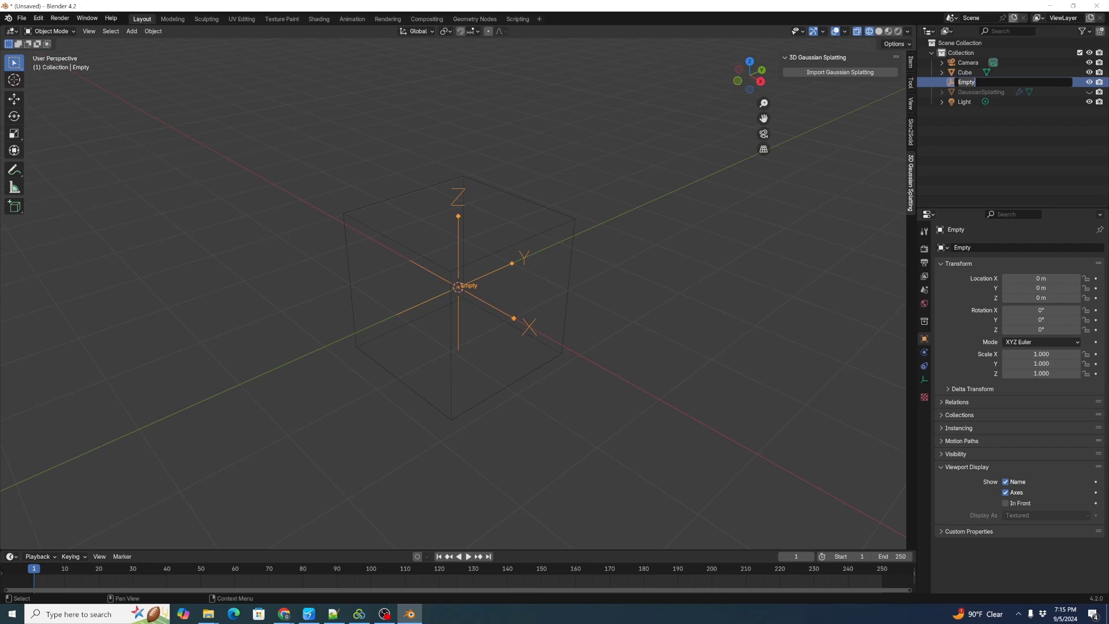
pyautogui.write('splatoc_c')
pyautogui.press('BackSpace')
pyautogui.write('Coffee02')
pyautogui.press('Return')
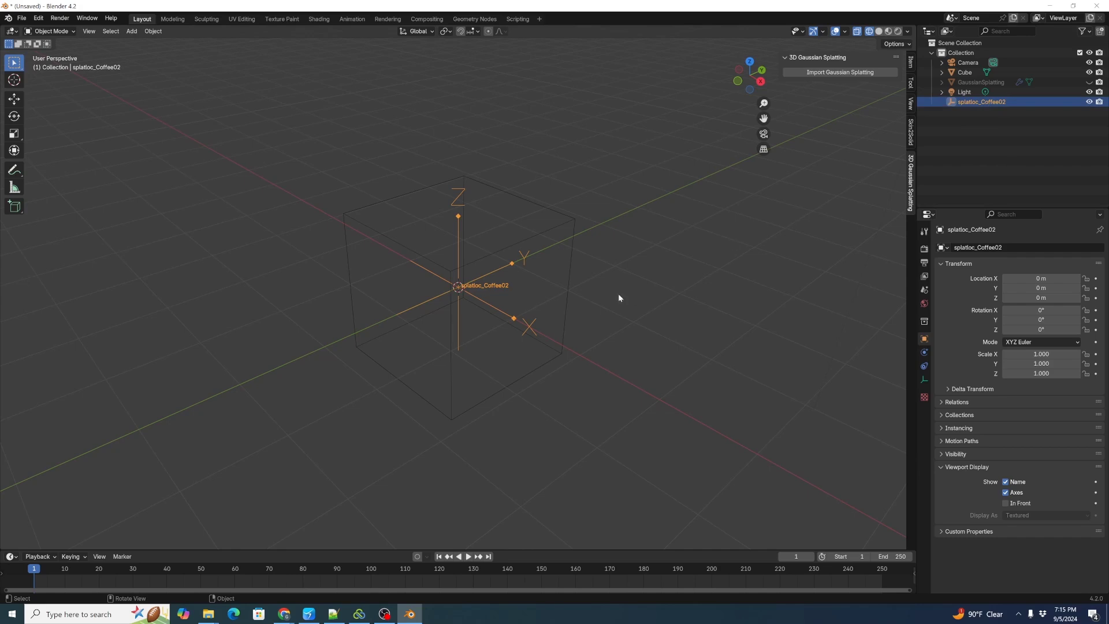
# Unhide the GaussianSplatting object in the viewport and select it.
pyautogui.scroll(-3, 615, 309)
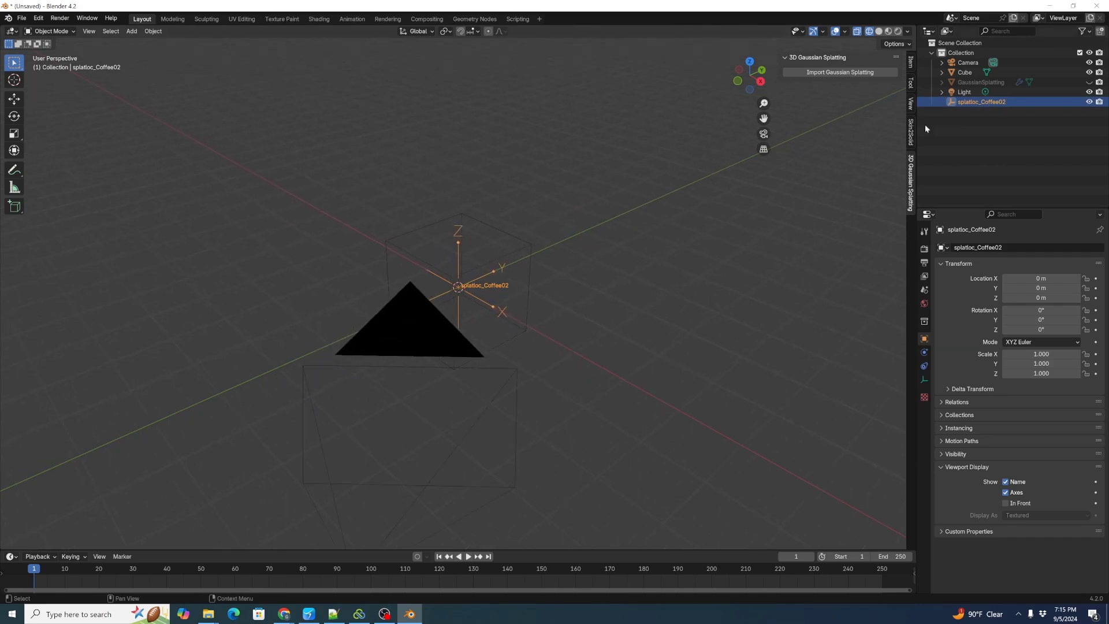
pyautogui.click(1088, 82)
pyautogui.moveTo(733, 279)
pyautogui.mouseDown(button='middle')
pyautogui.moveTo(719, 268)
pyautogui.moveTo(733, 269)
pyautogui.moveTo(713, 283)
pyautogui.moveTo(723, 282)
pyautogui.mouseUp(button='middle')
pyautogui.click(982, 82)
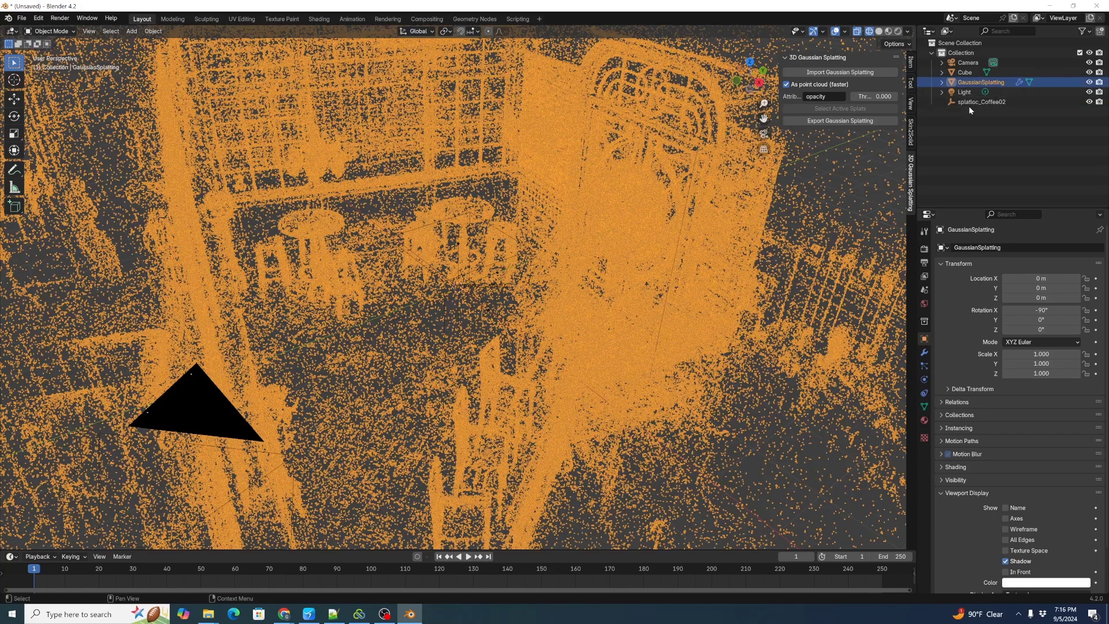
# Parent the GaussianSplatting object to the splatloc_Coffee02 empty with the Object option and expand the empty's hierarchy.
pyautogui.keyDown('ctrl'); pyautogui.click(976, 101); pyautogui.keyUp('ctrl')
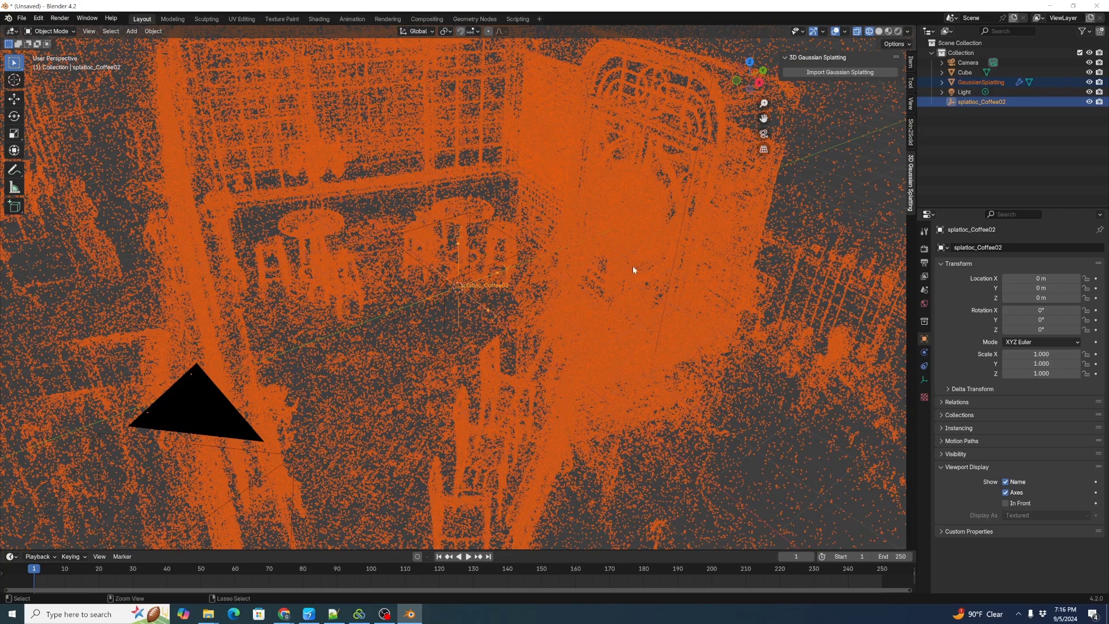
pyautogui.hotkey('ctrl', 'p')
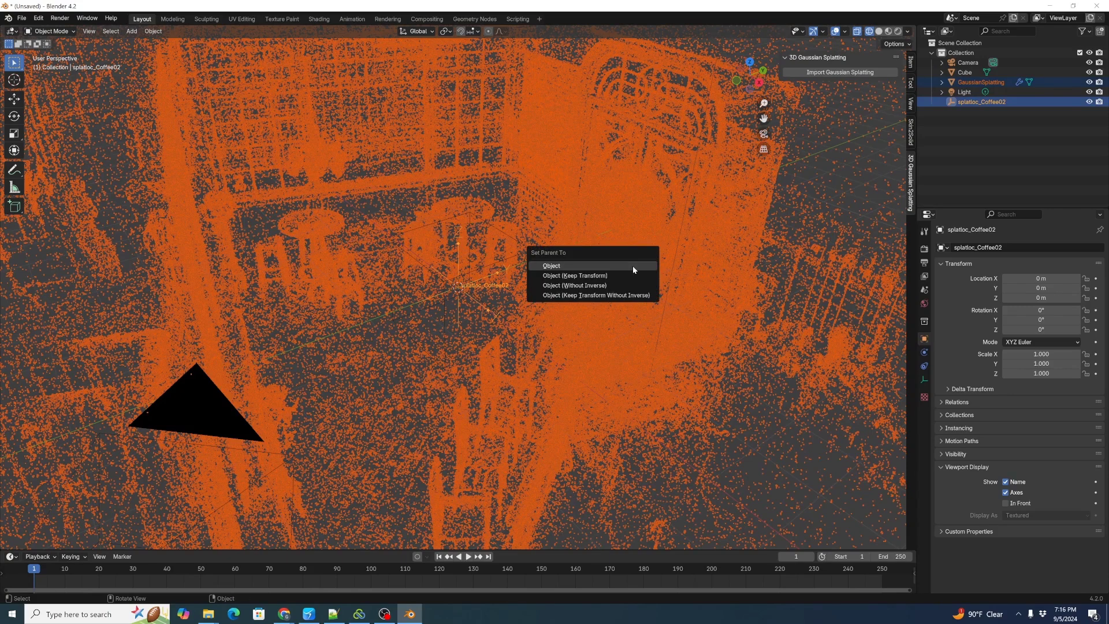
pyautogui.click(633, 267)
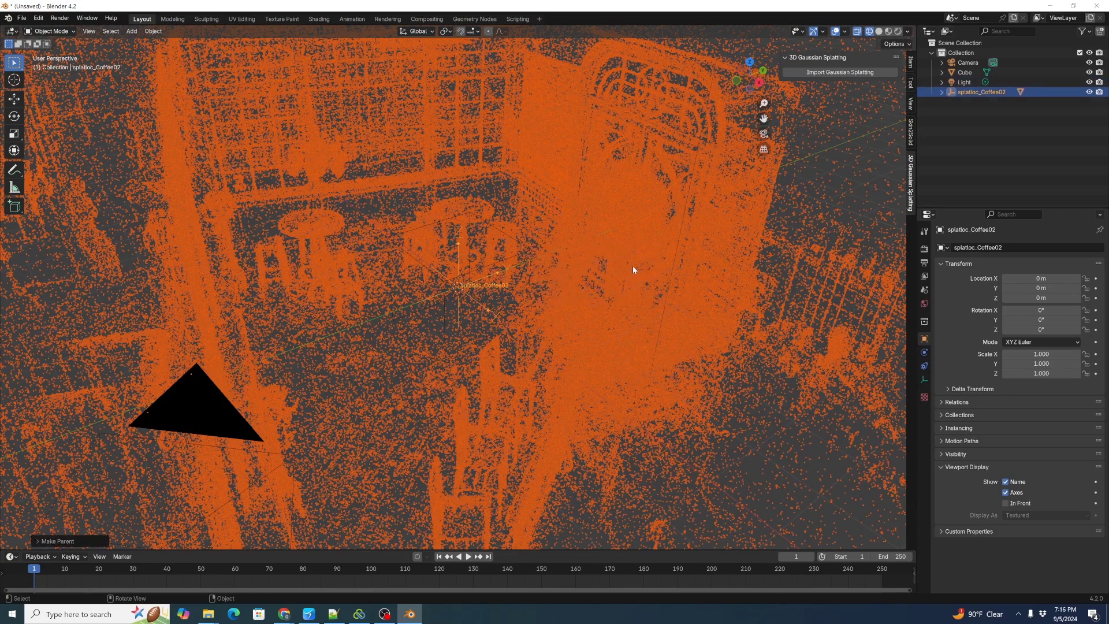
pyautogui.click(942, 92)
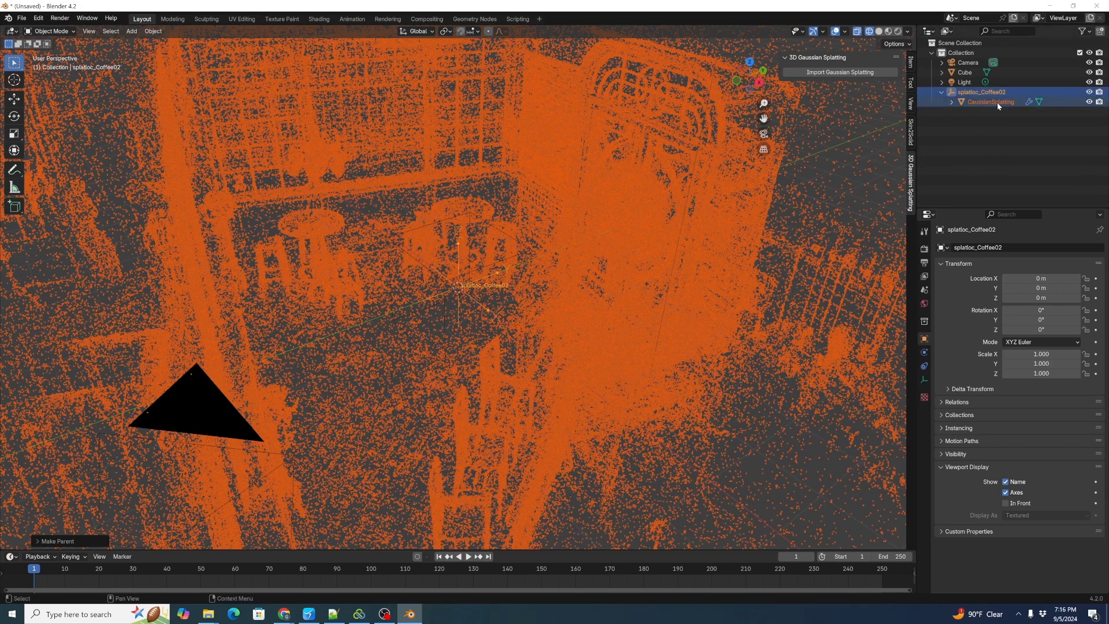
# Select the default cube inside the splat and switch the viewport shading to Material Preview.
pyautogui.moveTo(604, 312); pyautogui.dragTo(621, 289, button='middle')
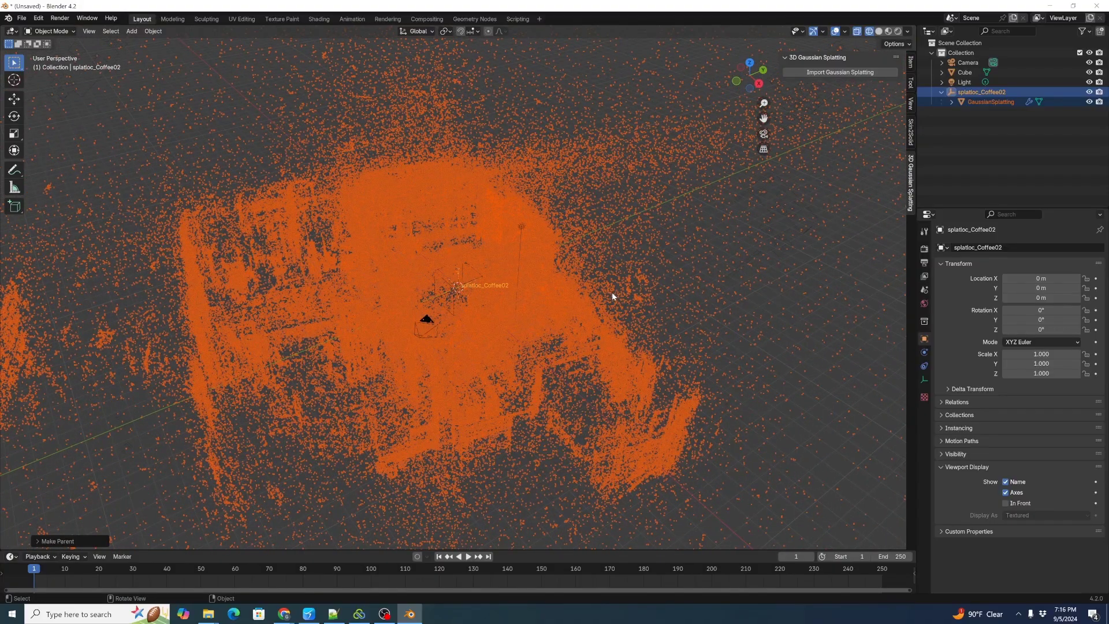
pyautogui.scroll(6, 577, 298)
pyautogui.click(549, 310)
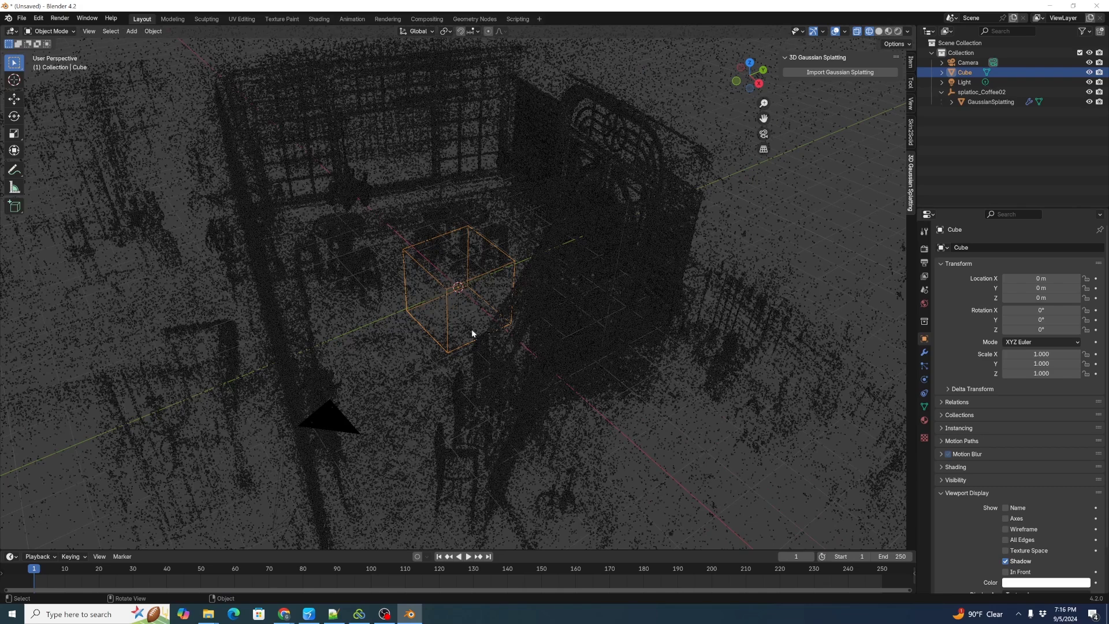
pyautogui.press('z')
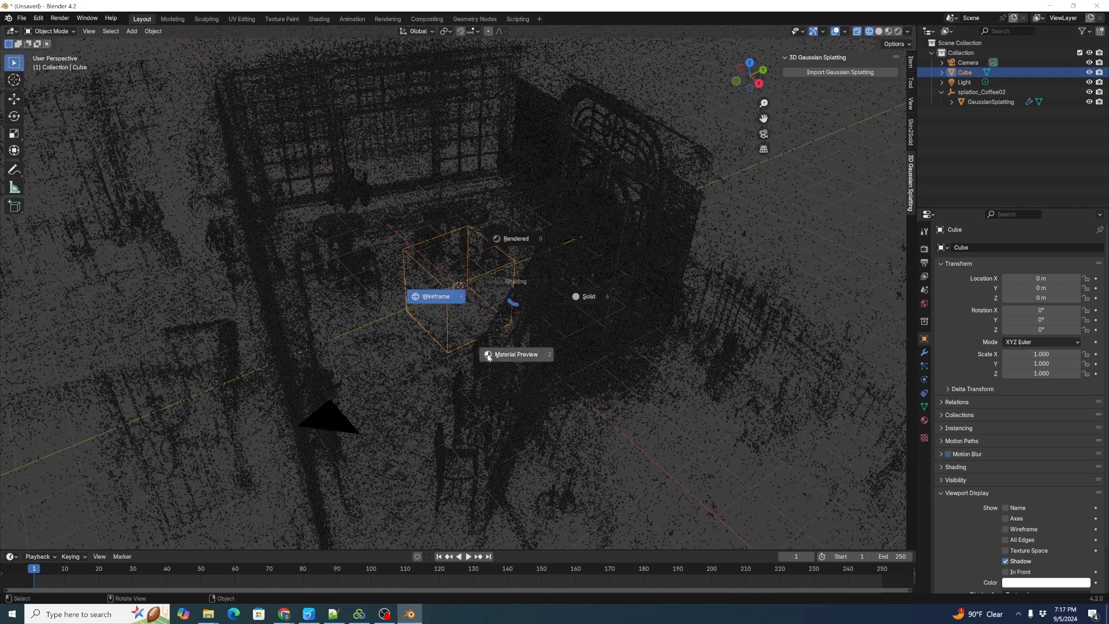
pyautogui.click(514, 341)
pyautogui.moveTo(507, 338); pyautogui.dragTo(486, 321, button='middle')
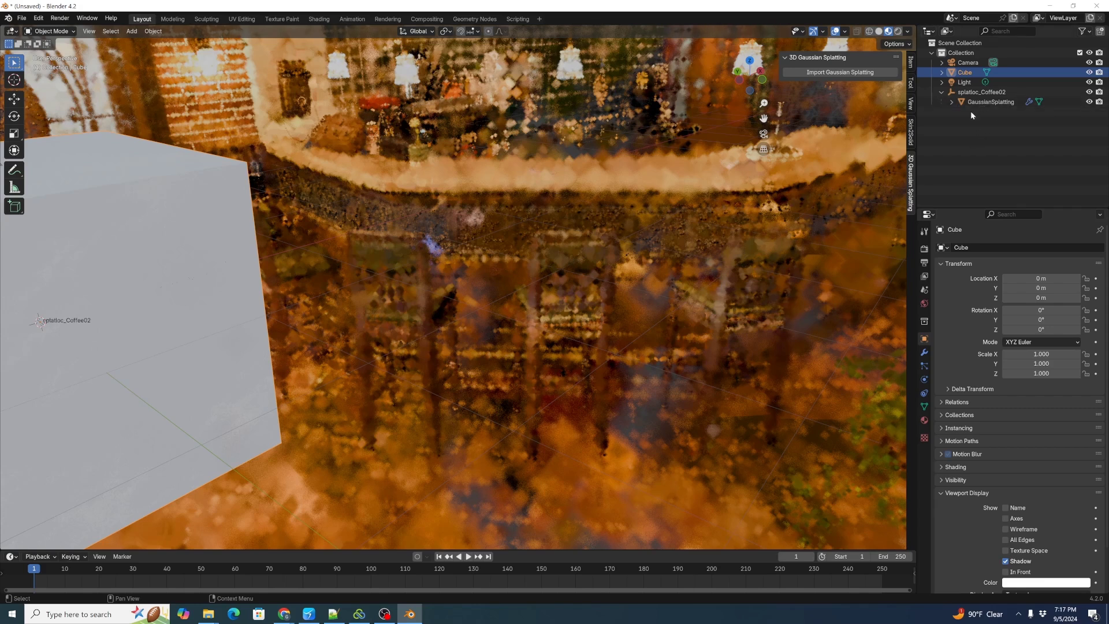
# Hide the GaussianSplatting object in the viewport and, in front view, scale the cube uniformly by 0.5.
pyautogui.click(1089, 102)
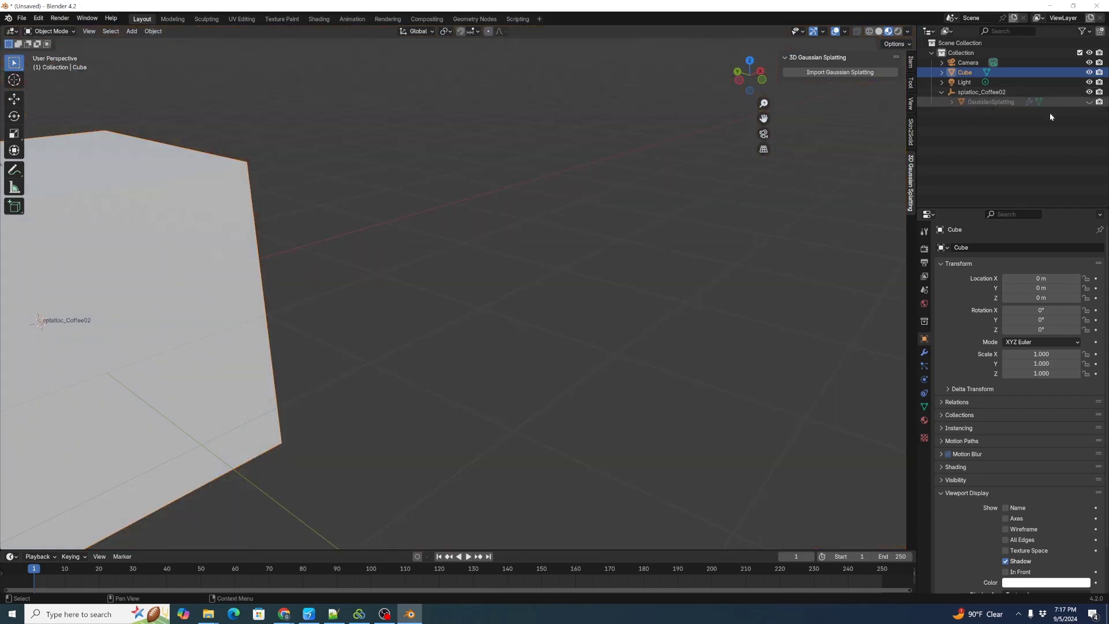
pyautogui.scroll(-4, 537, 277)
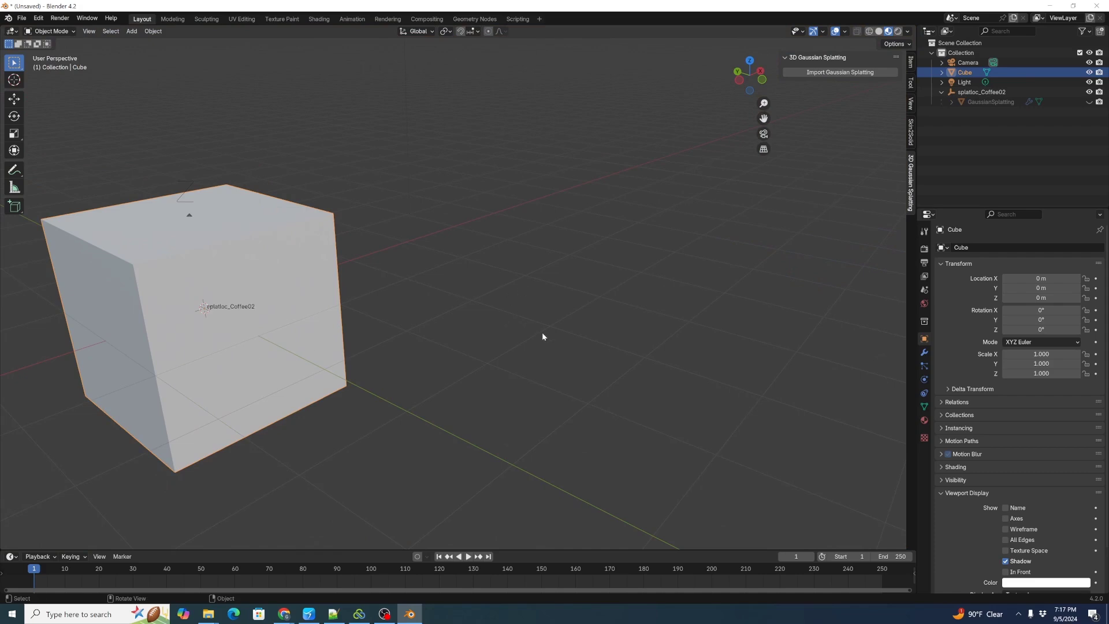
pyautogui.press('KP_1')
pyautogui.keyDown('shift'); pyautogui.moveTo(444, 240); pyautogui.dragTo(572, 238, button='middle'); pyautogui.keyUp('shift')
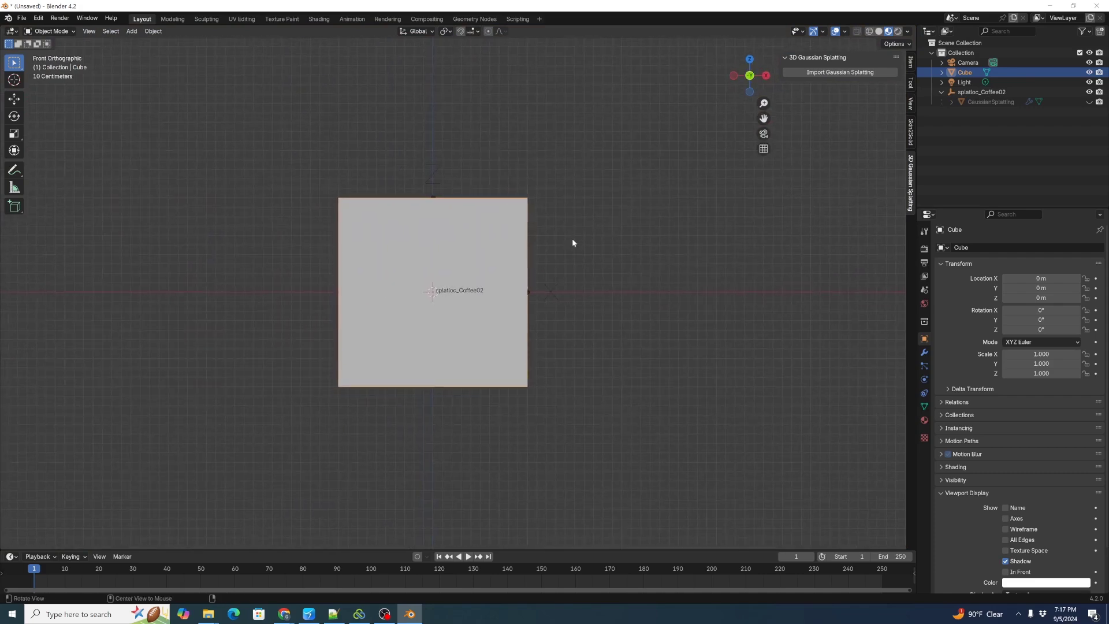
pyautogui.scroll(1, 635, 246)
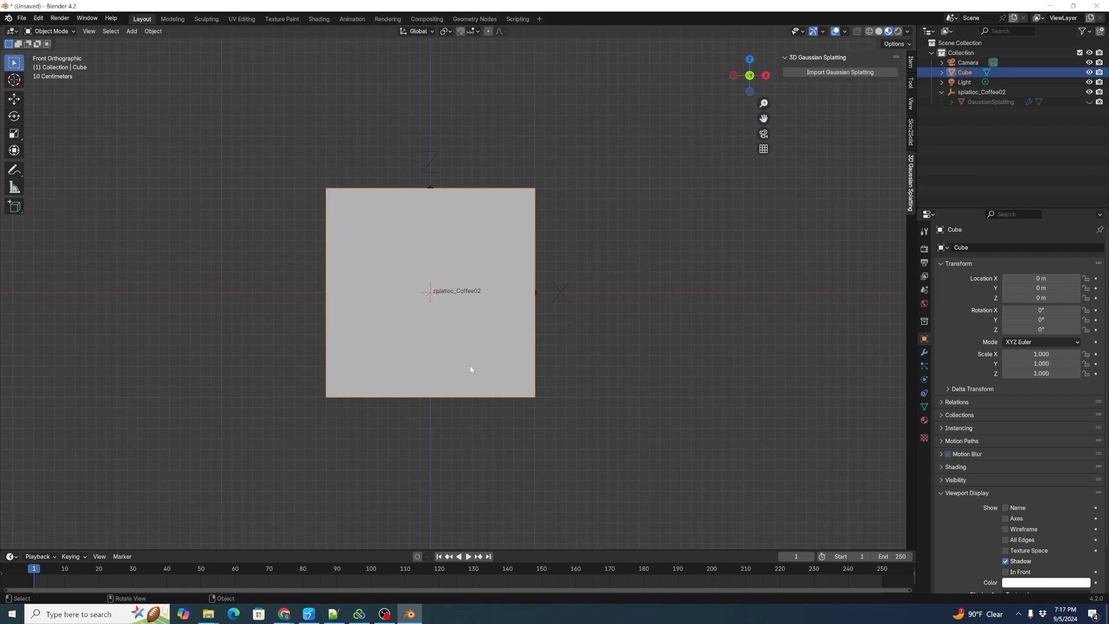
pyautogui.keyDown('ctrl'); pyautogui.moveTo(553, 321); pyautogui.dragTo(590, 200, button='middle'); pyautogui.keyUp('ctrl')
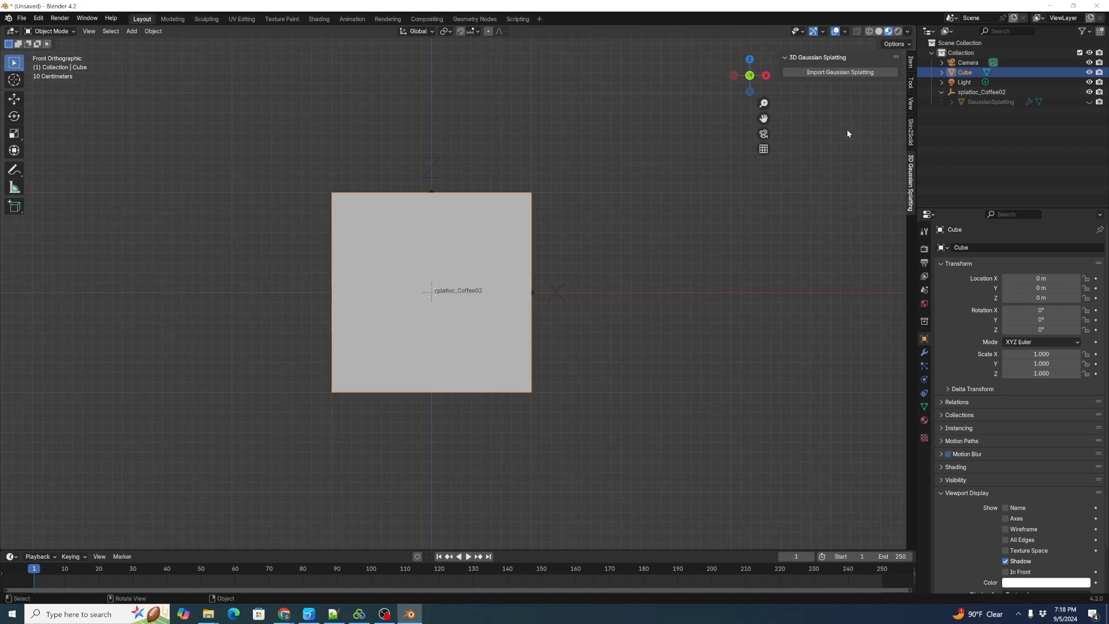
pyautogui.write('s')
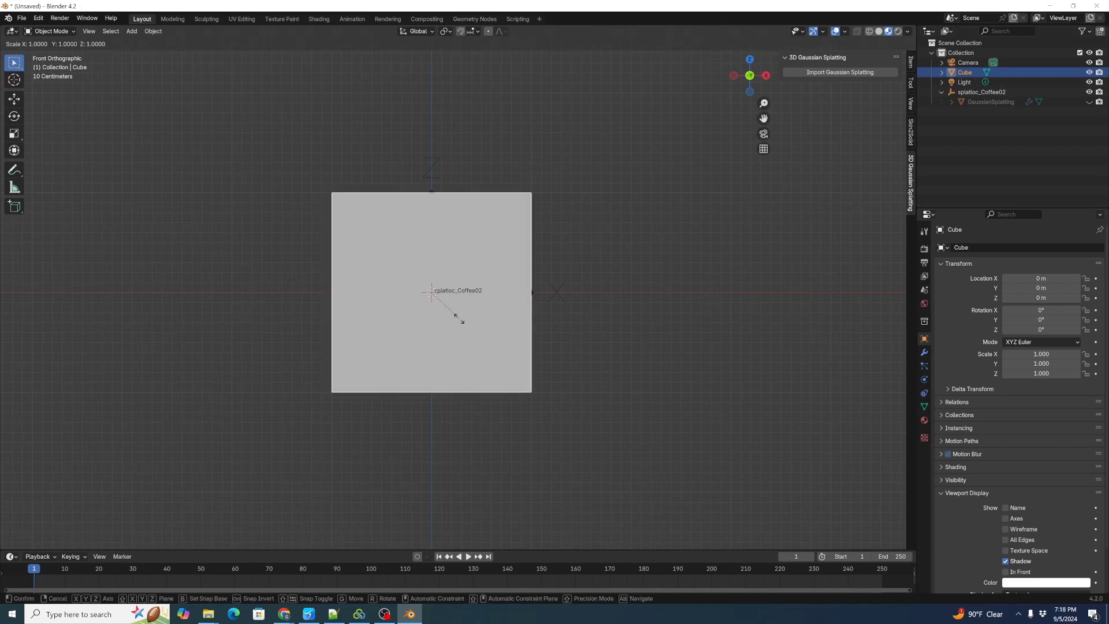
pyautogui.write('.5')
pyautogui.press('Return')
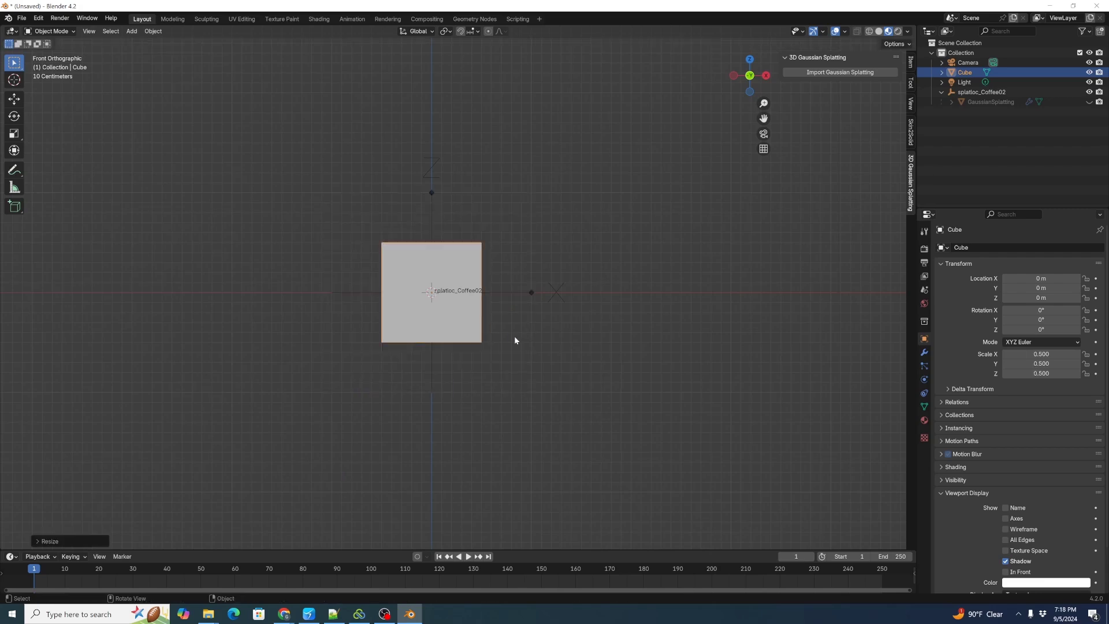
# Scale the cube uniformly by a further factor of 1.07.
pyautogui.scroll(4, 466, 355)
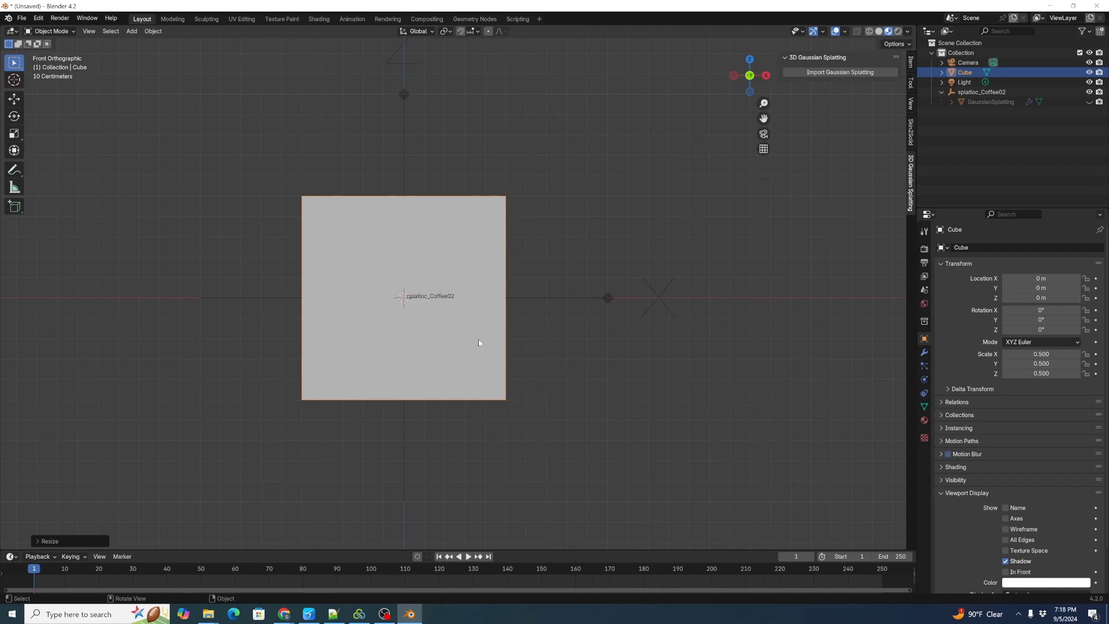
pyautogui.click(963, 73)
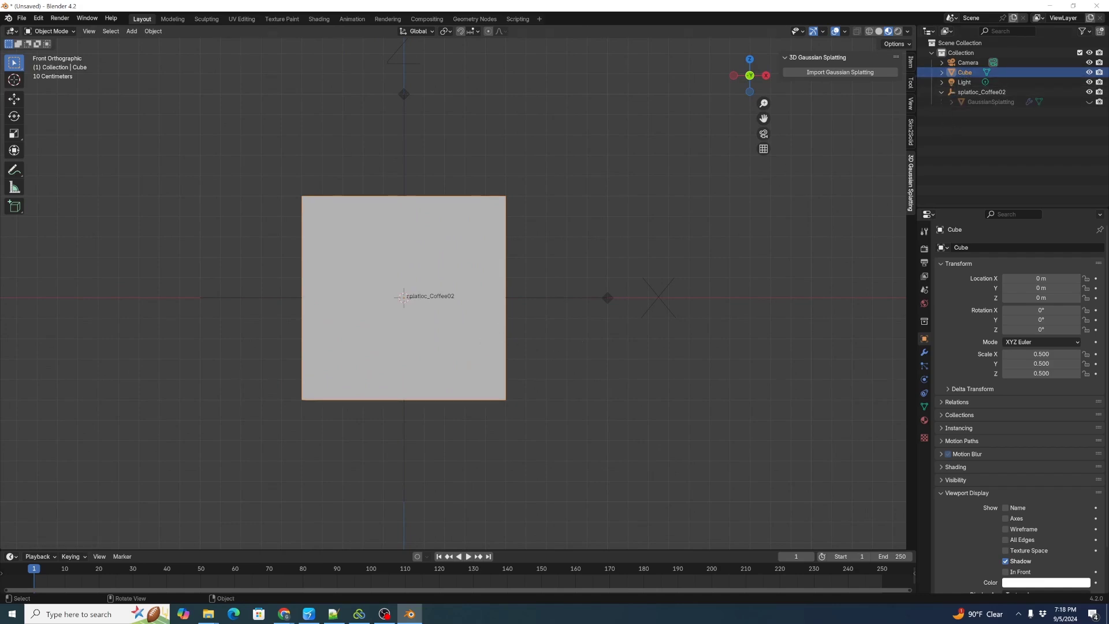
pyautogui.write('s1.07')
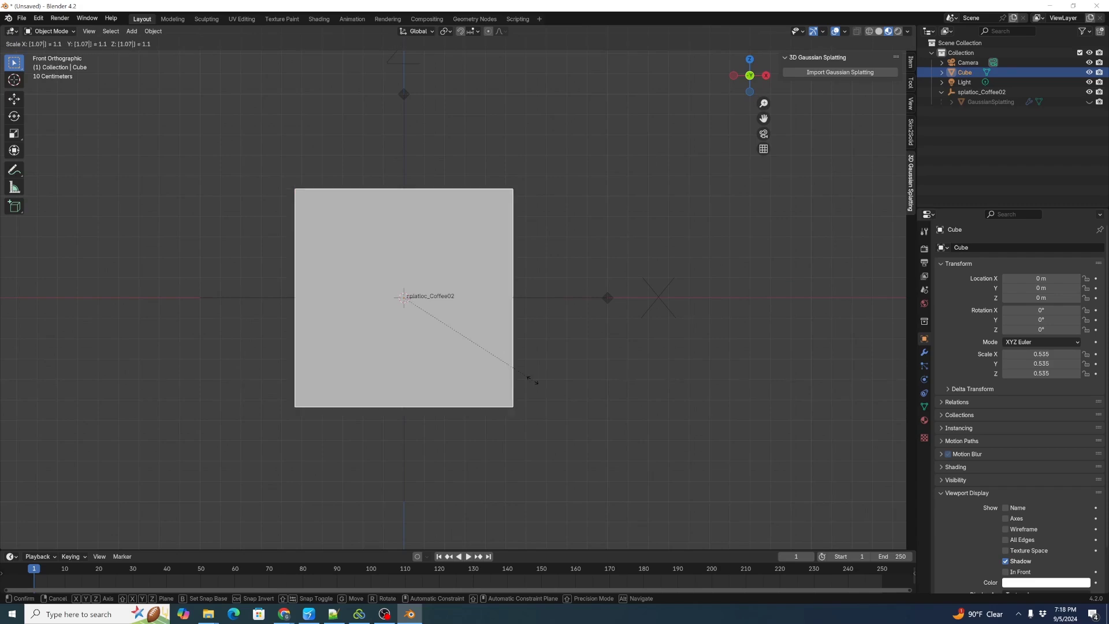
pyautogui.press('Return')
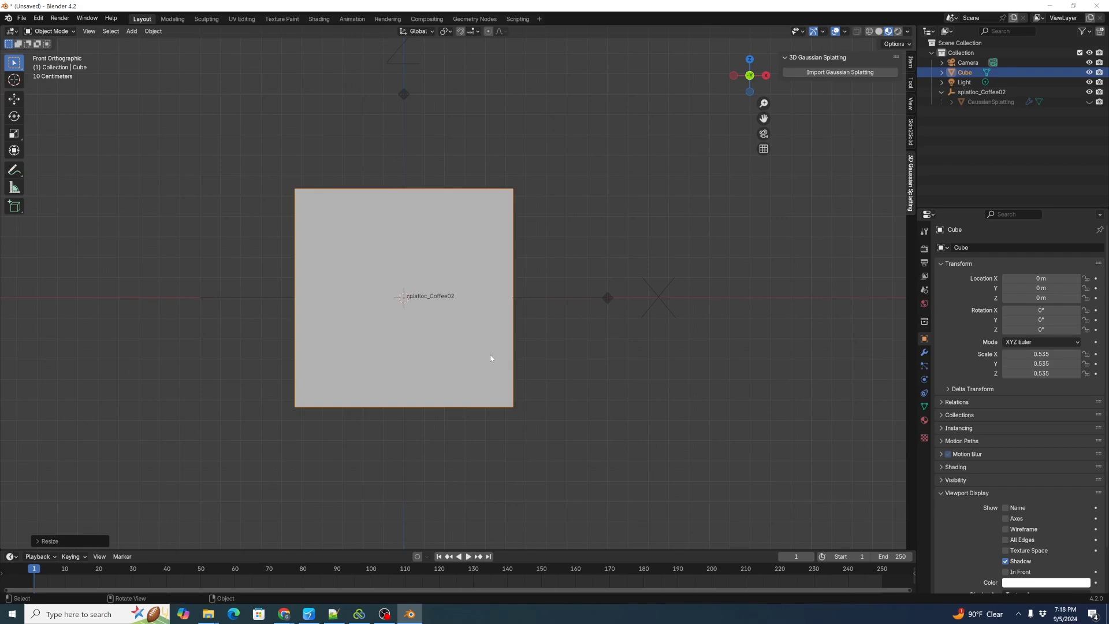
# Move the cube up along the Z axis by about 0.536 m so its base rests on the grid floor.
pyautogui.press('g')
pyautogui.press('z')
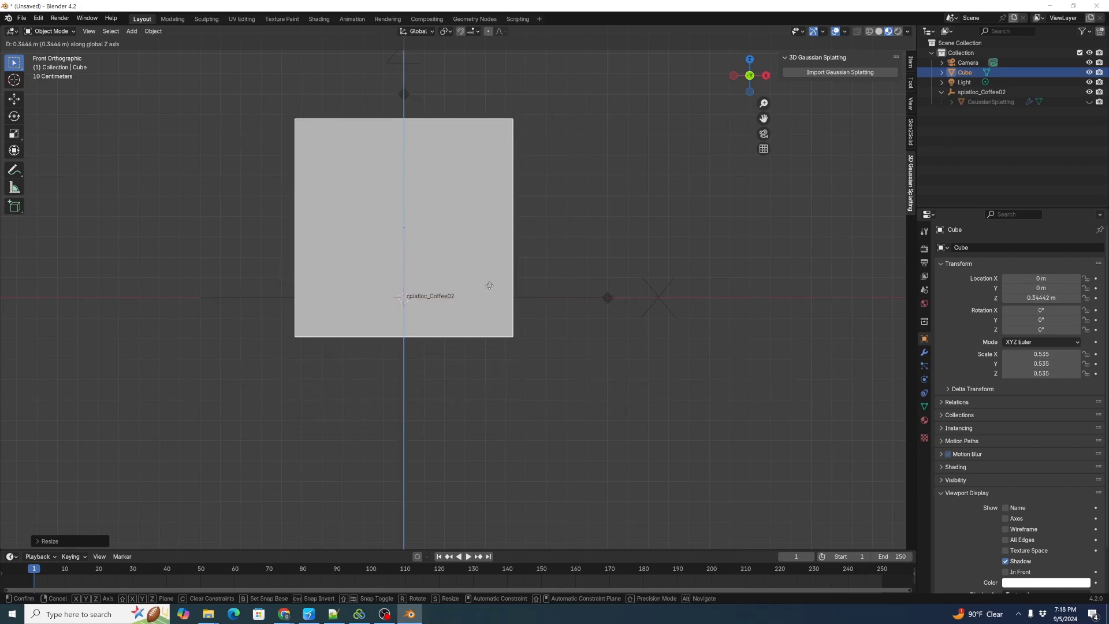
pyautogui.click(497, 248)
# Move the cube along the X axis to about 40.17 m from the origin.
pyautogui.moveTo(574, 265); pyautogui.dragTo(652, 192, button='middle')
pyautogui.scroll(-8, 652, 193)
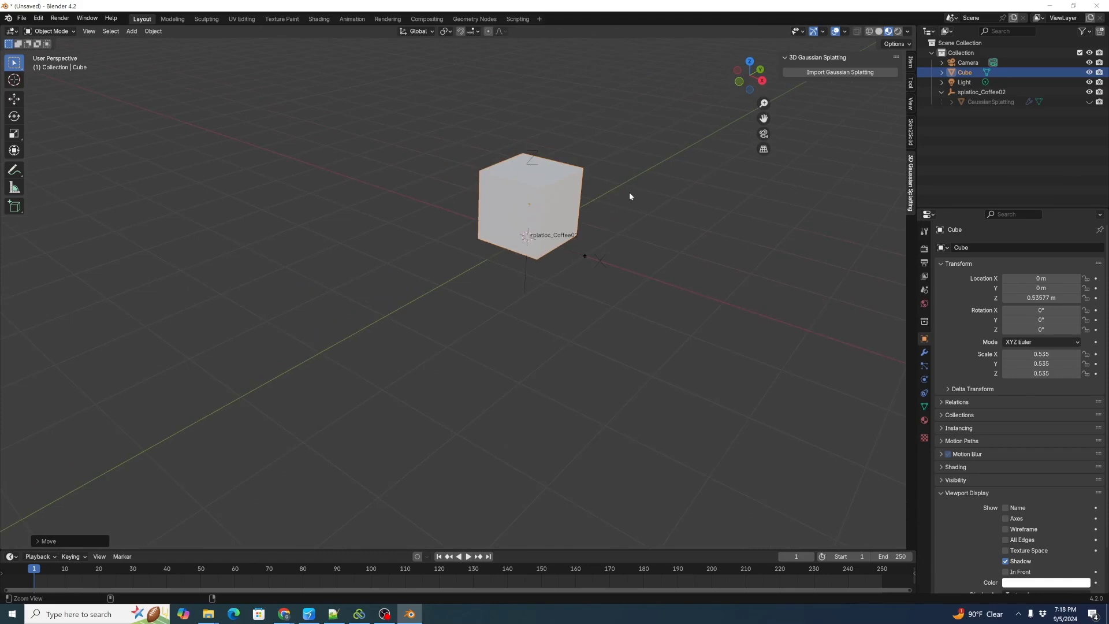
pyautogui.keyDown('shift'); pyautogui.moveTo(574, 243); pyautogui.dragTo(385, 380, button='middle'); pyautogui.keyUp('shift')
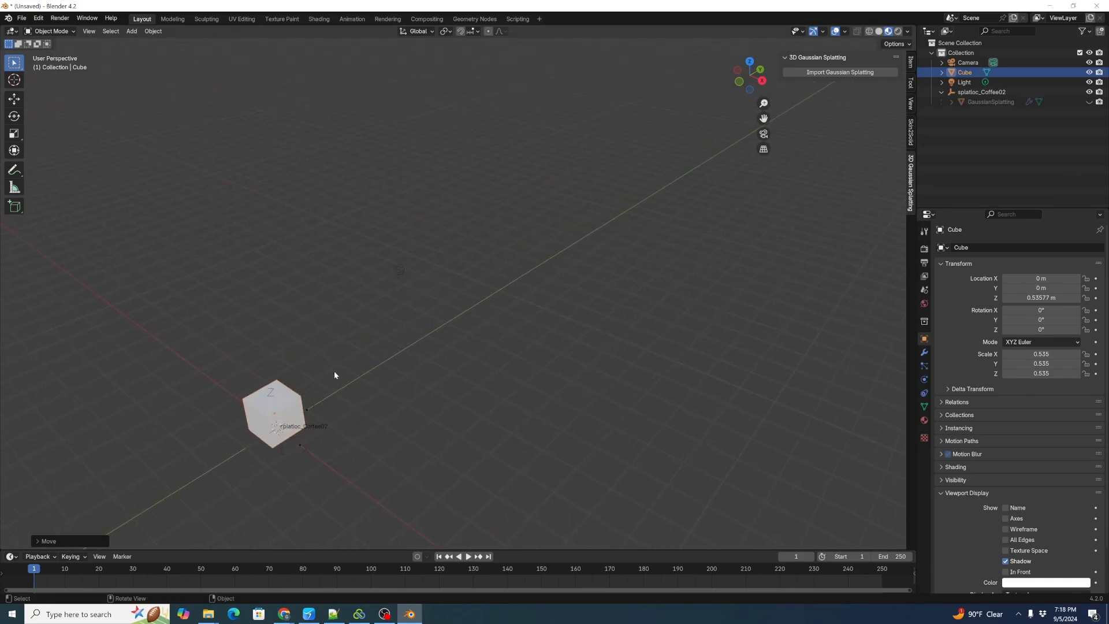
pyautogui.moveTo(368, 379); pyautogui.dragTo(338, 406, button='middle')
pyautogui.press('g')
pyautogui.press('x')
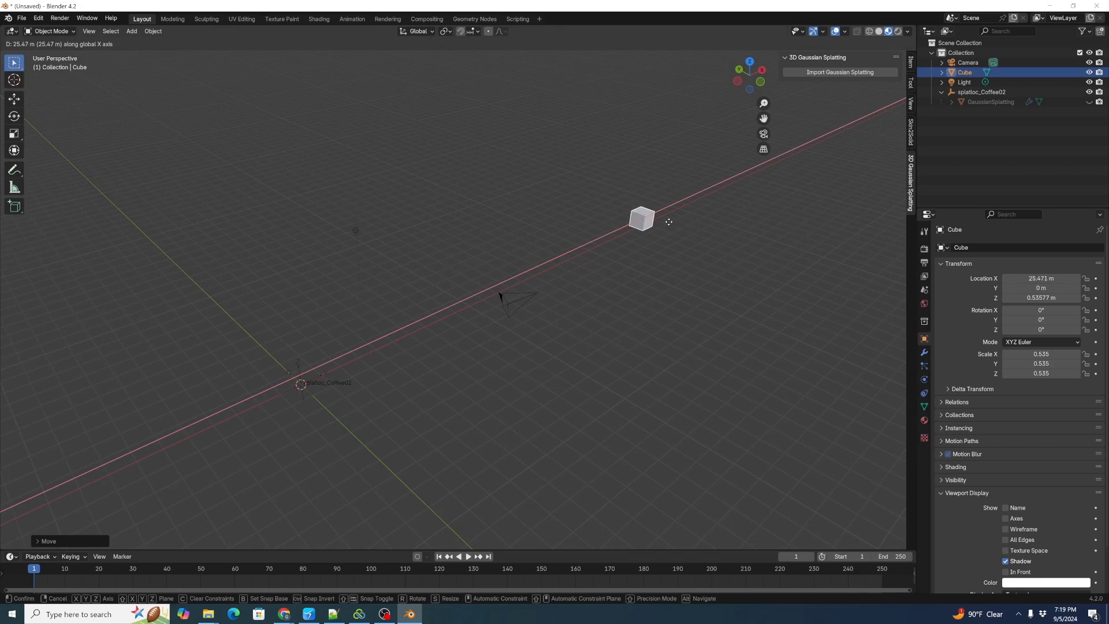
pyautogui.click(773, 182)
pyautogui.moveTo(774, 183); pyautogui.dragTo(545, 331, button='middle')
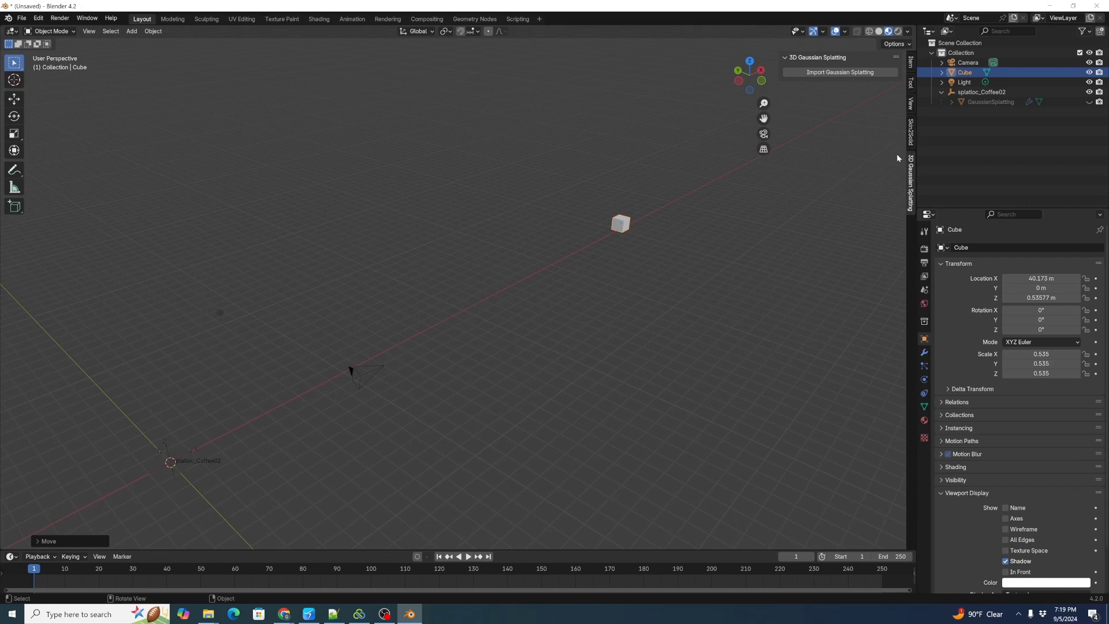
# Unhide the GaussianSplatting object and switch the viewport shading to Wireframe.
pyautogui.click(1089, 101)
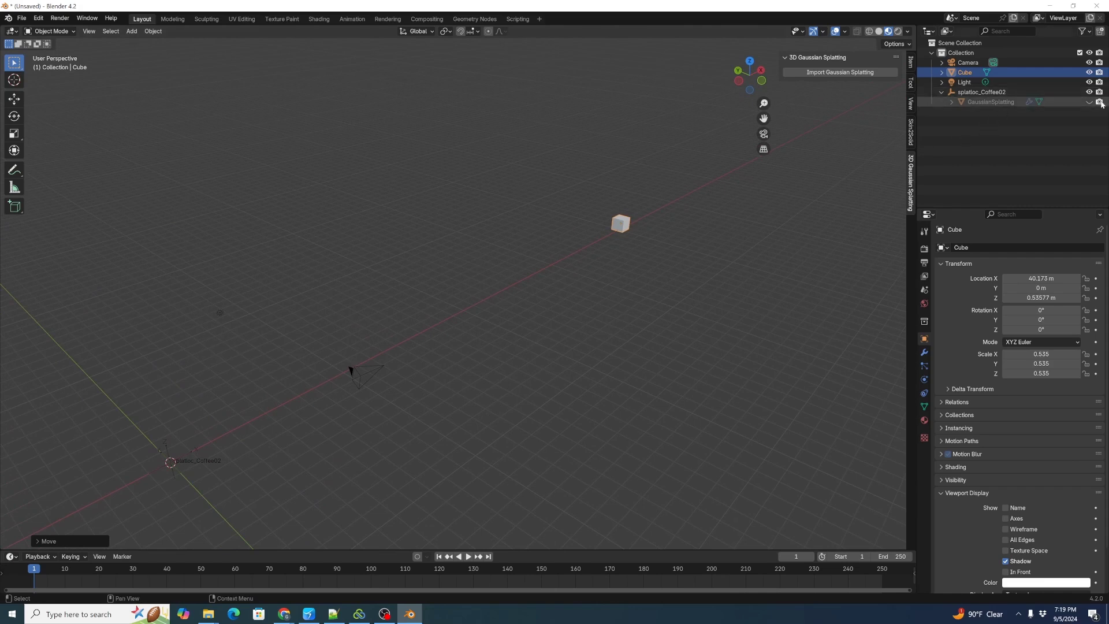
pyautogui.moveTo(455, 331); pyautogui.dragTo(705, 223, button='middle')
pyautogui.press('z')
pyautogui.click(416, 329)
# Move the splatloc_Coffee02 empty with its splat along the X axis to about 35.81 m, near the cube.
pyautogui.click(982, 93)
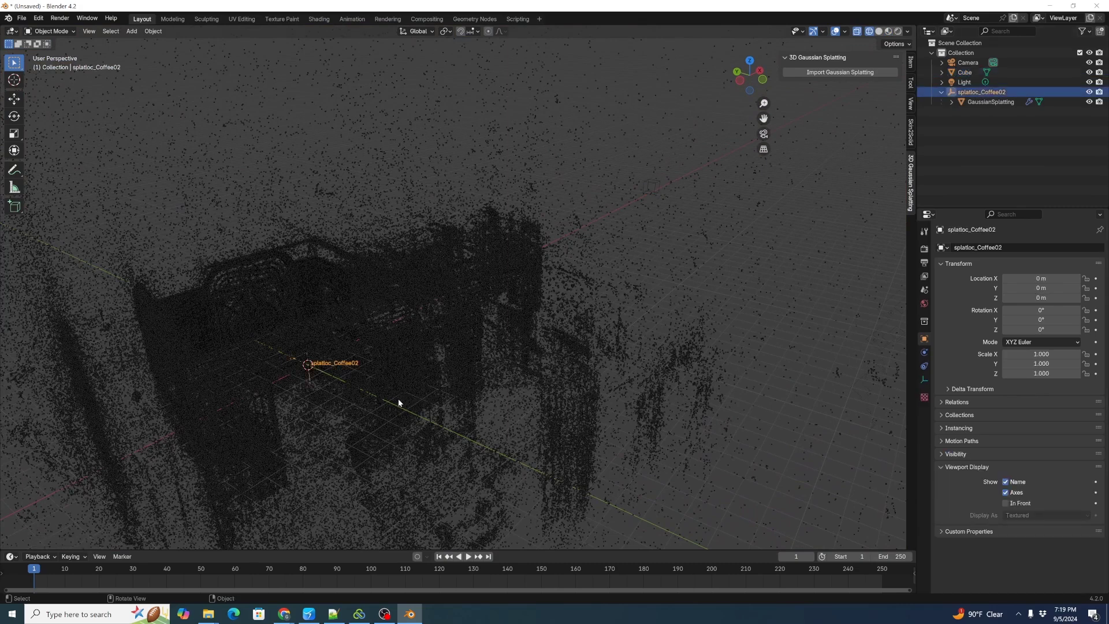
pyautogui.press('g')
pyautogui.press('x')
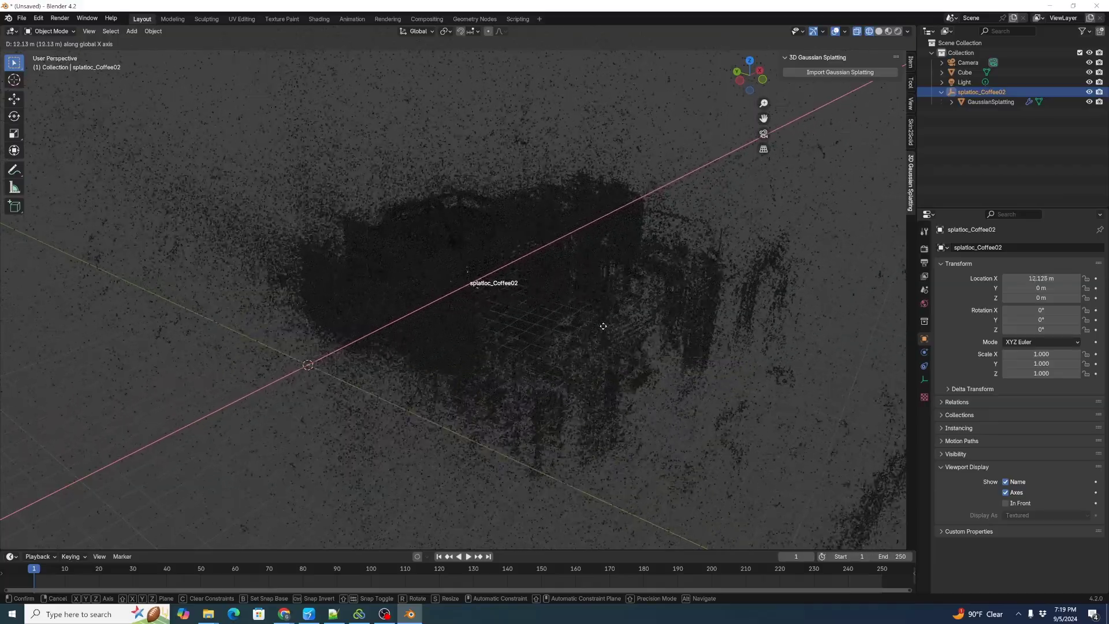
pyautogui.click(652, 291)
pyautogui.moveTo(746, 253); pyautogui.dragTo(652, 295, button='middle')
pyautogui.click(682, 255)
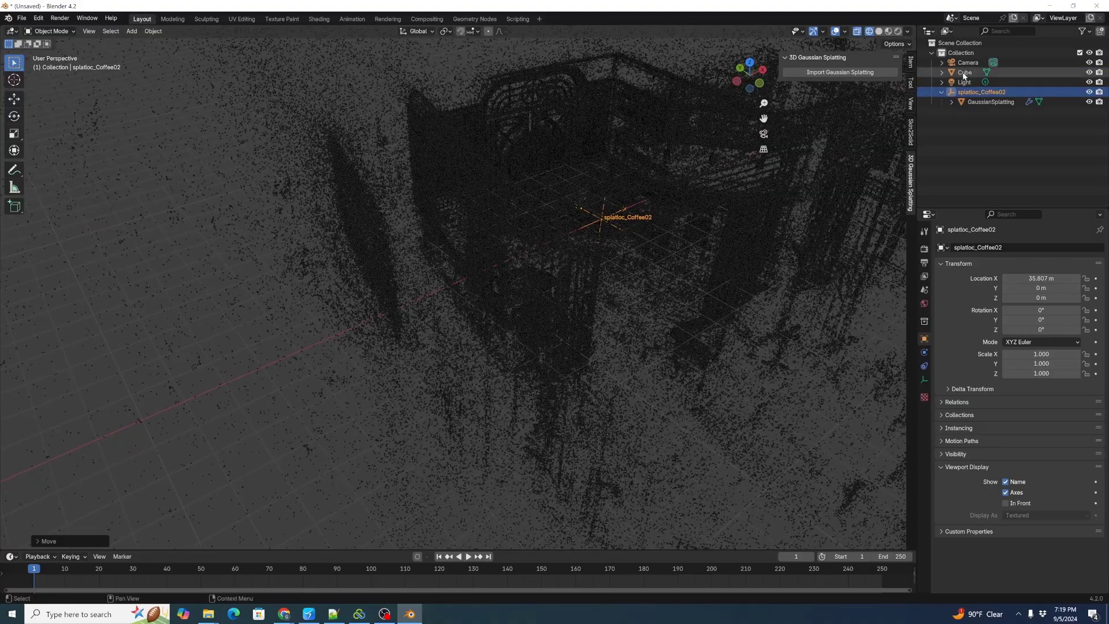
# Frame the cube in the viewport and set the wireframe shading's wire color to Object.
pyautogui.press('KP_Decimal')
pyautogui.moveTo(598, 378); pyautogui.dragTo(538, 365, button='middle')
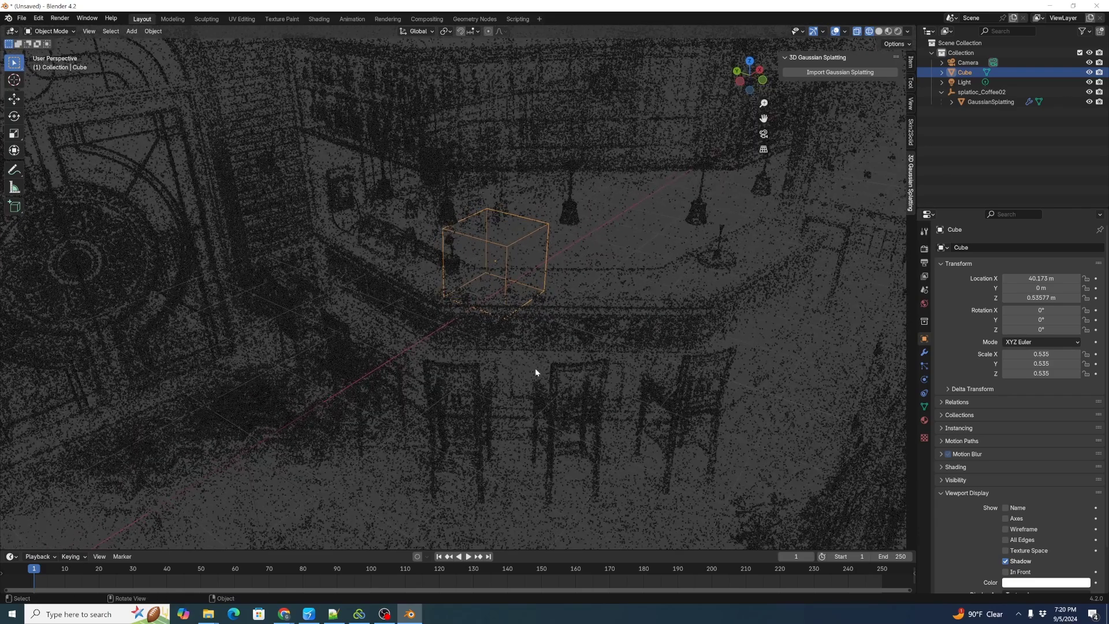
pyautogui.click(981, 92)
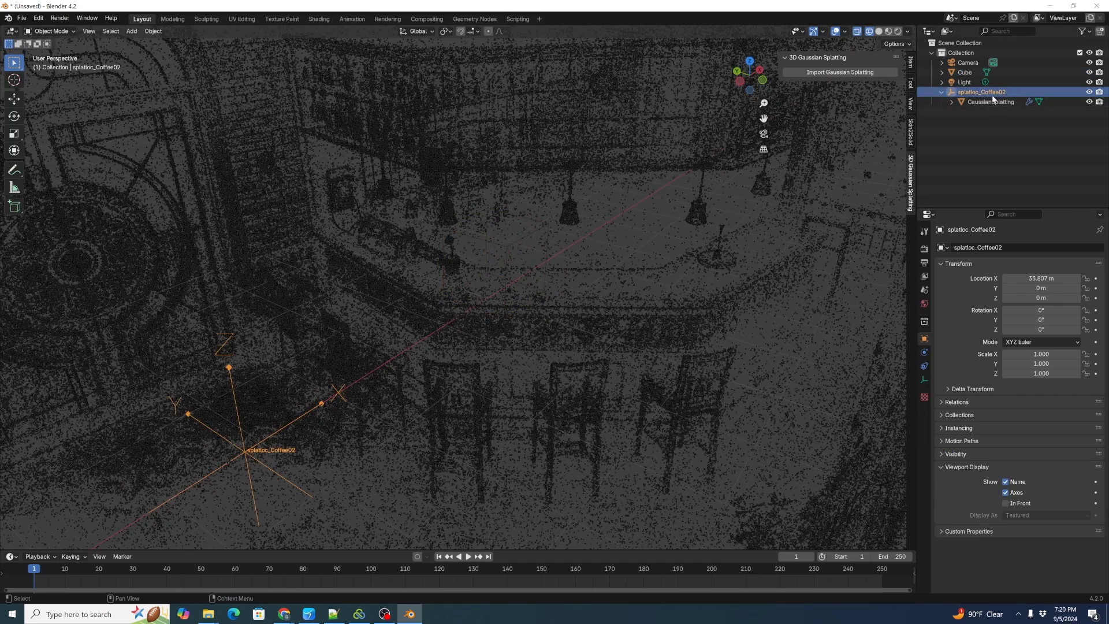
pyautogui.click(965, 72)
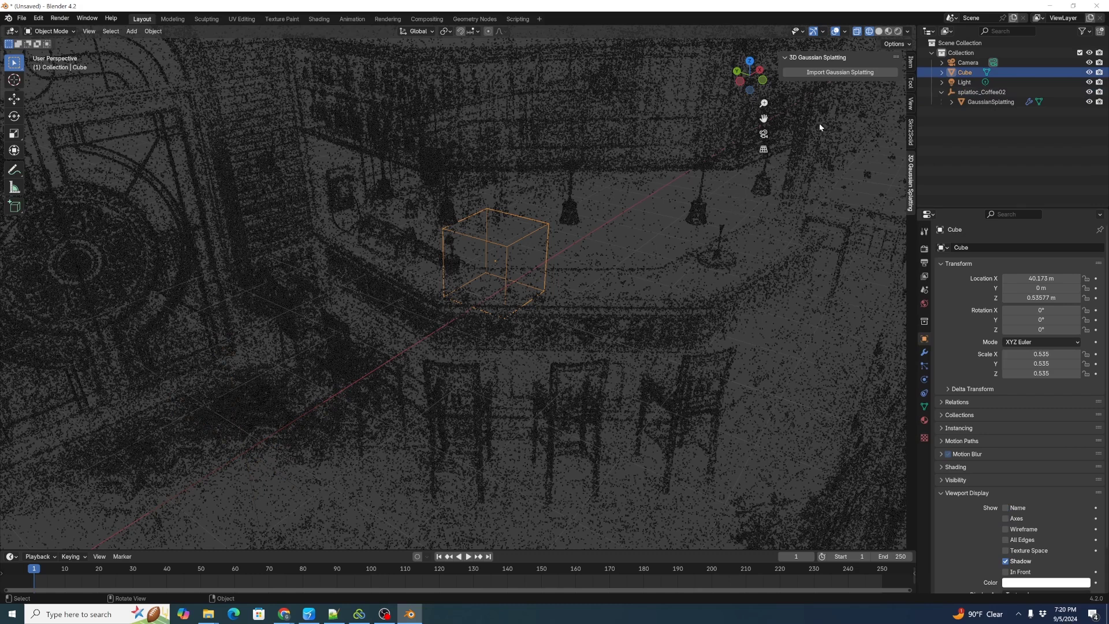
pyautogui.click(907, 32)
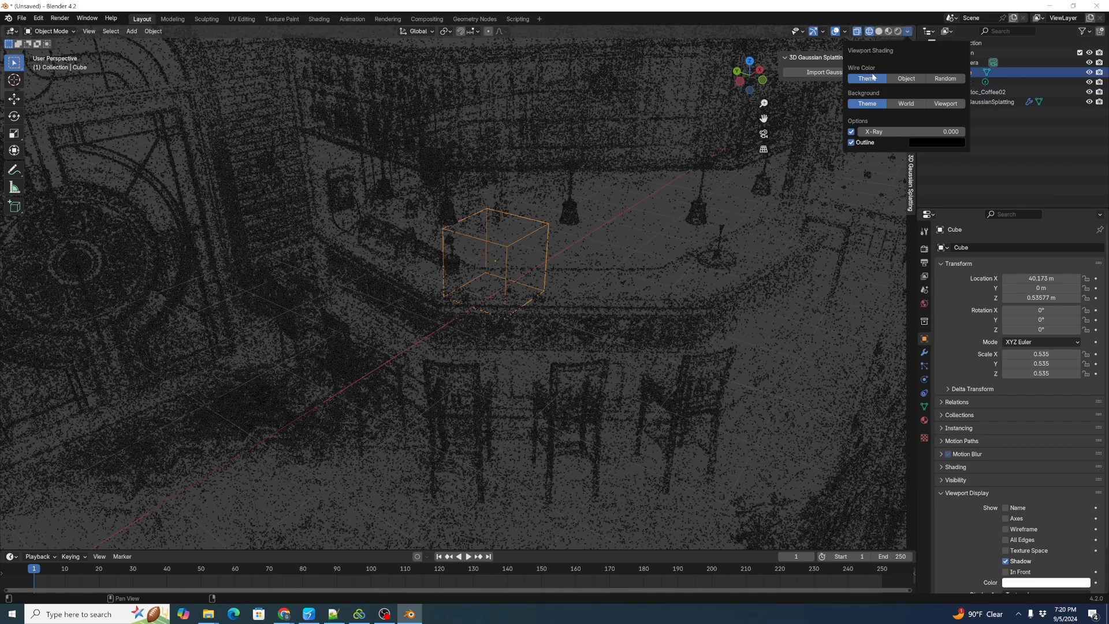
pyautogui.click(906, 79)
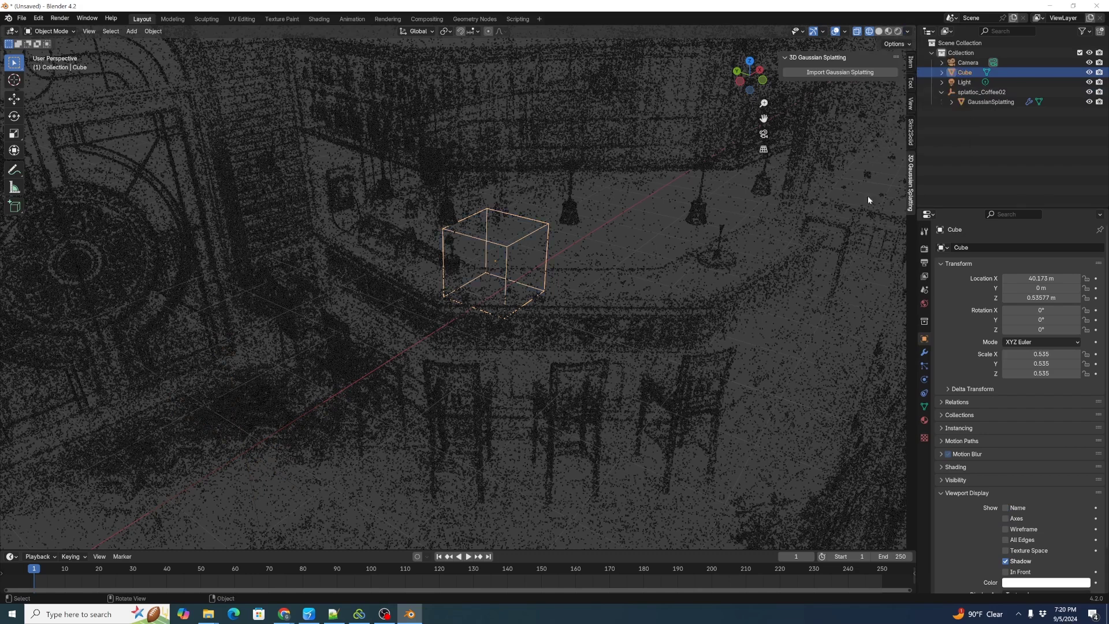
# Raise the splatloc_Coffee02 empty along the Z axis to about 1.47 m.
pyautogui.click(981, 92)
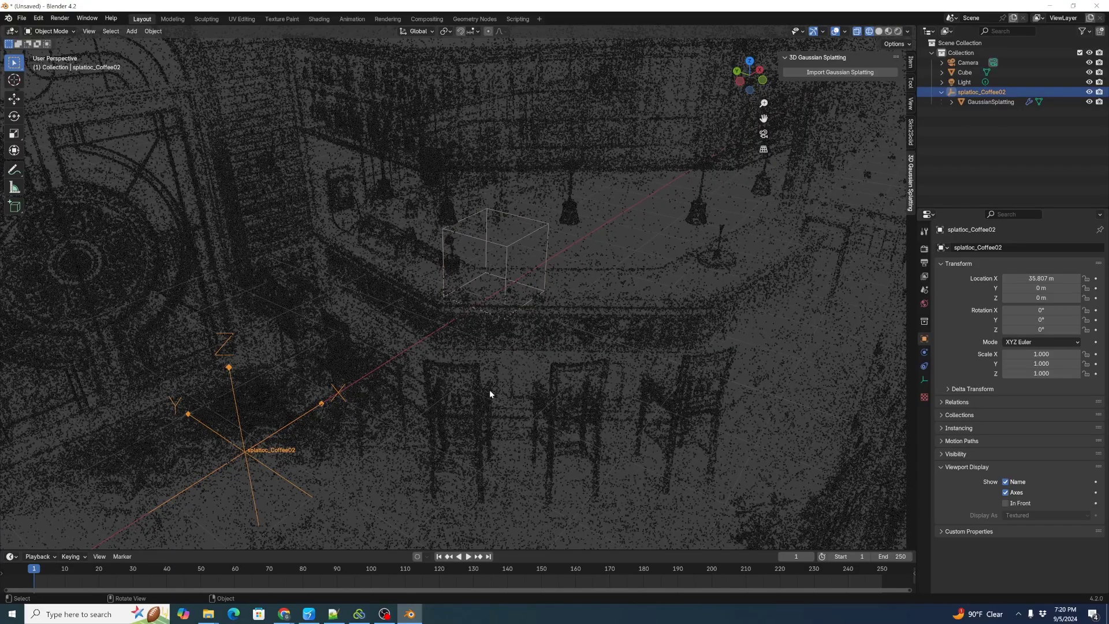
pyautogui.press('g')
pyautogui.press('z')
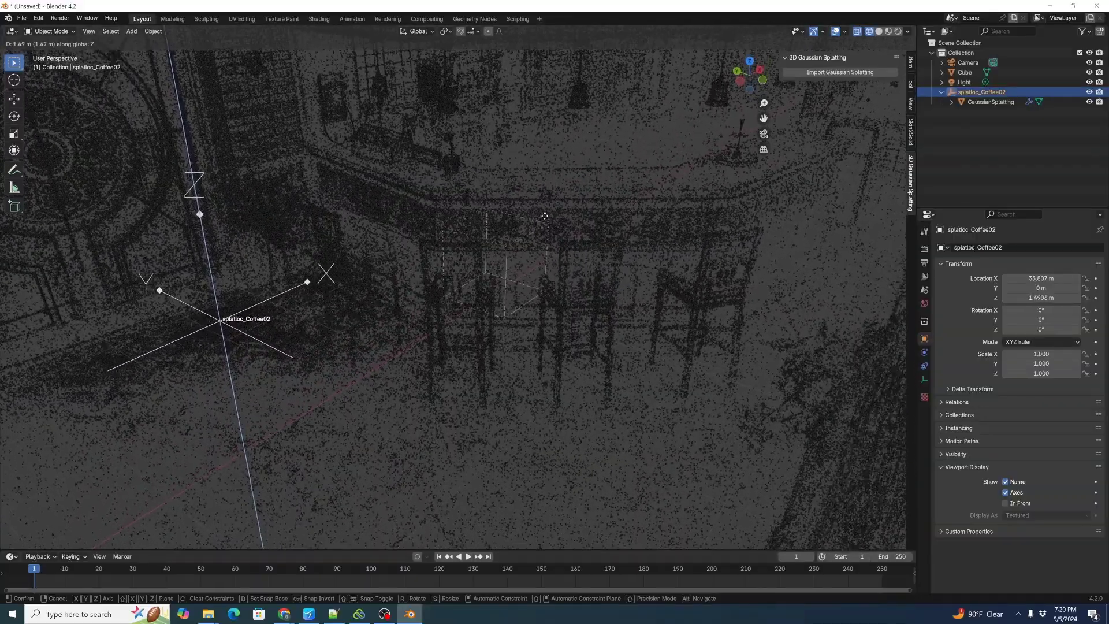
pyautogui.click(541, 253)
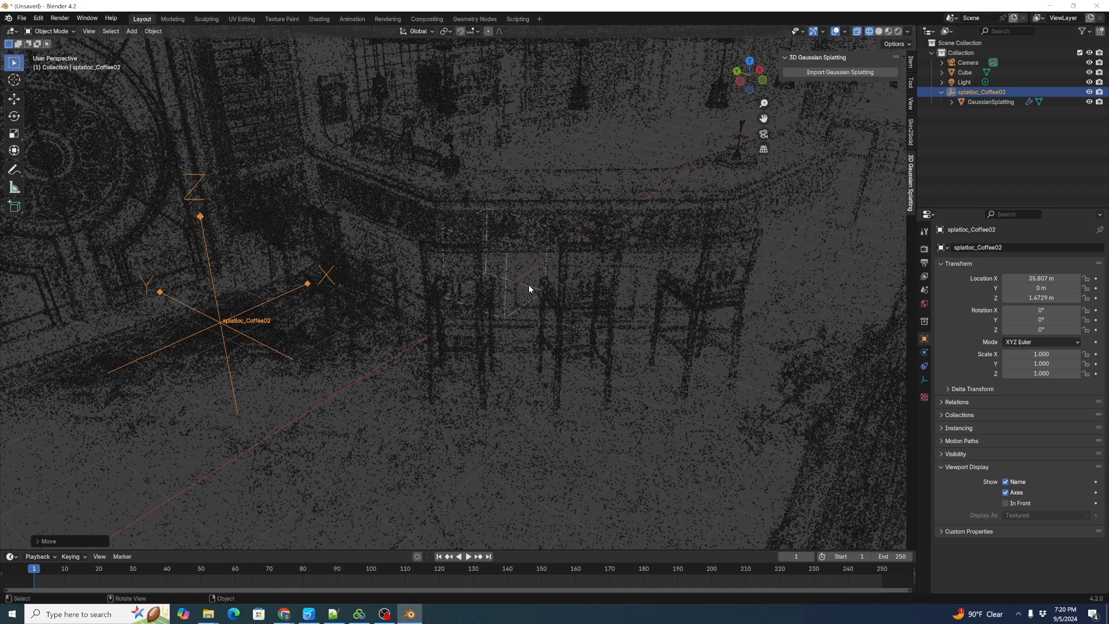
# Rotate the splatloc_Coffee02 empty about 1.56° around X in the right orthographic view to level the splat's floor.
pyautogui.press('KP_1')
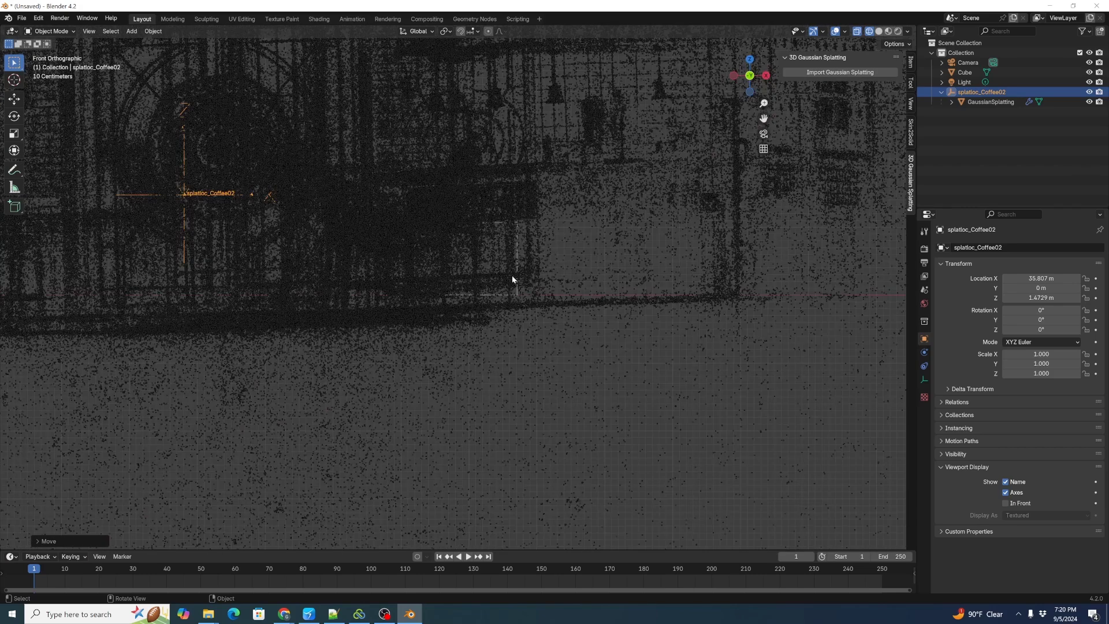
pyautogui.scroll(-6, 519, 278)
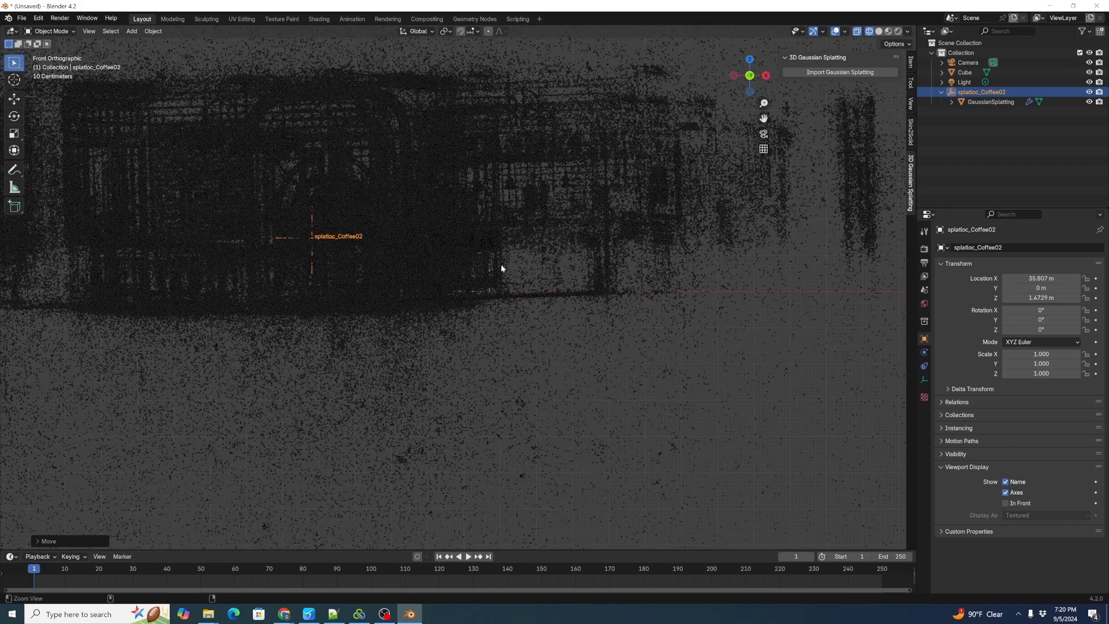
pyautogui.moveTo(451, 290); pyautogui.dragTo(404, 385, button='middle')
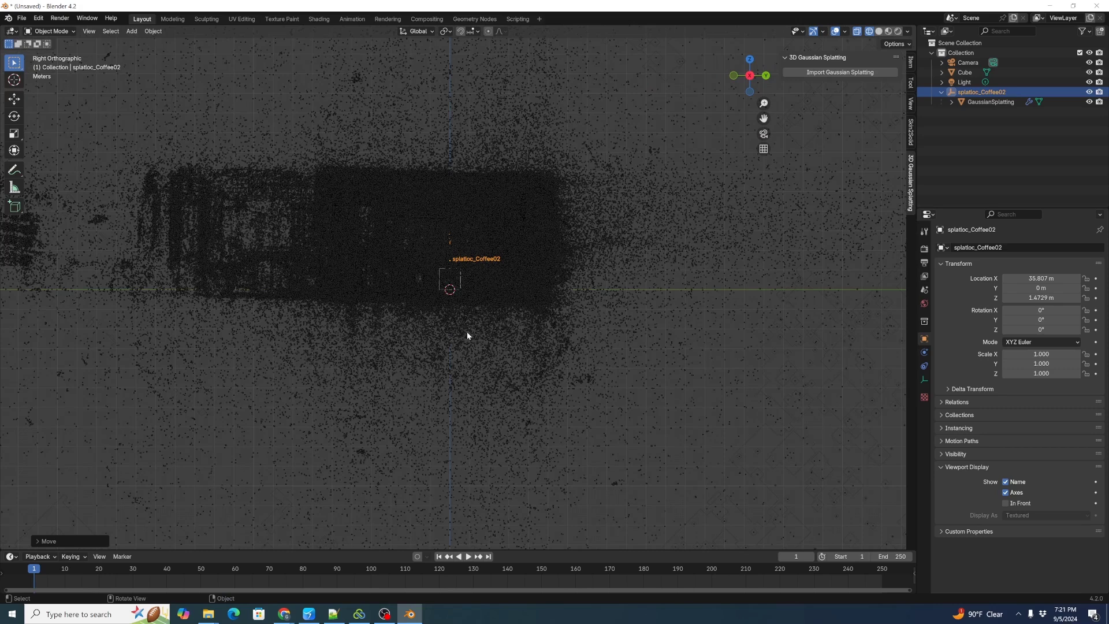
pyautogui.scroll(4, 469, 334)
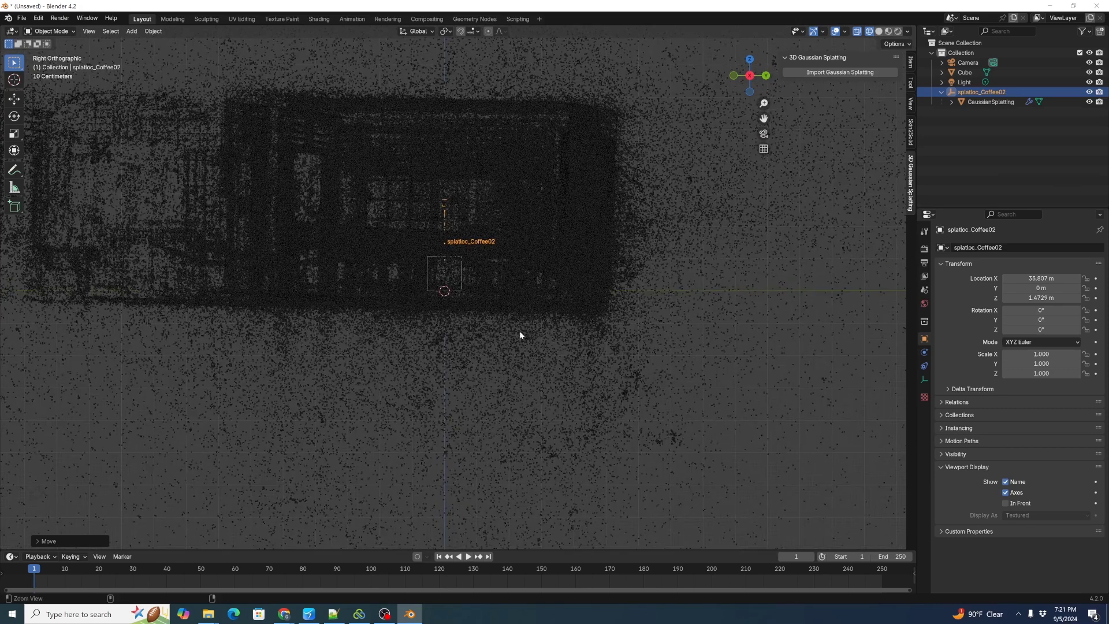
pyautogui.keyDown('ctrl'); pyautogui.scroll(3, 519, 330); pyautogui.keyUp('ctrl')
pyautogui.keyDown('shift'); pyautogui.moveTo(646, 320); pyautogui.dragTo(629, 344, button='middle'); pyautogui.keyUp('shift')
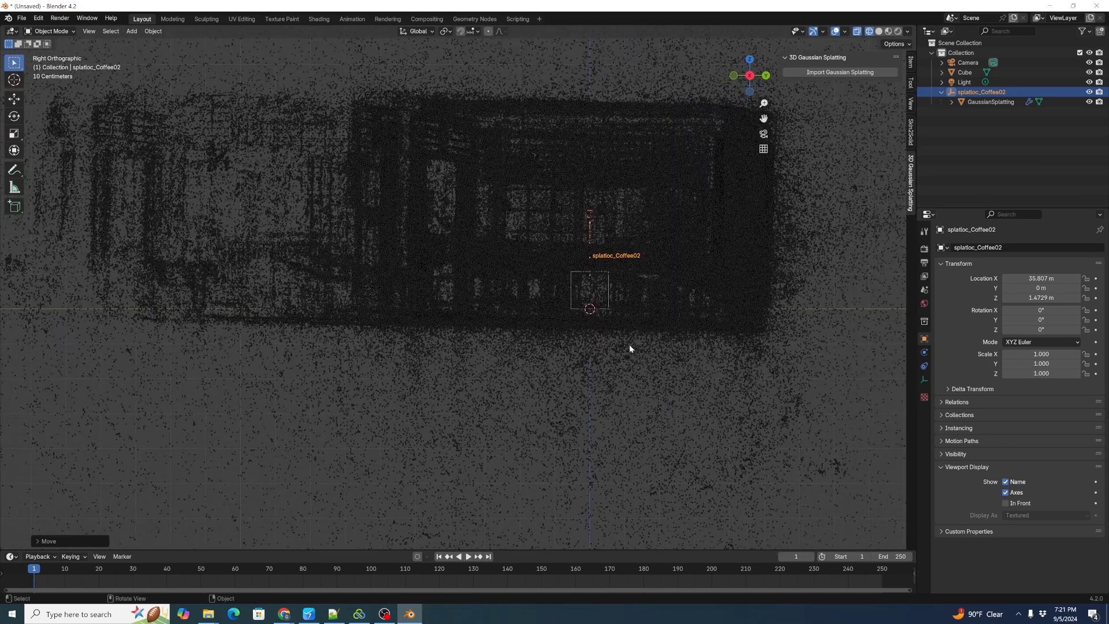
pyautogui.click(982, 93)
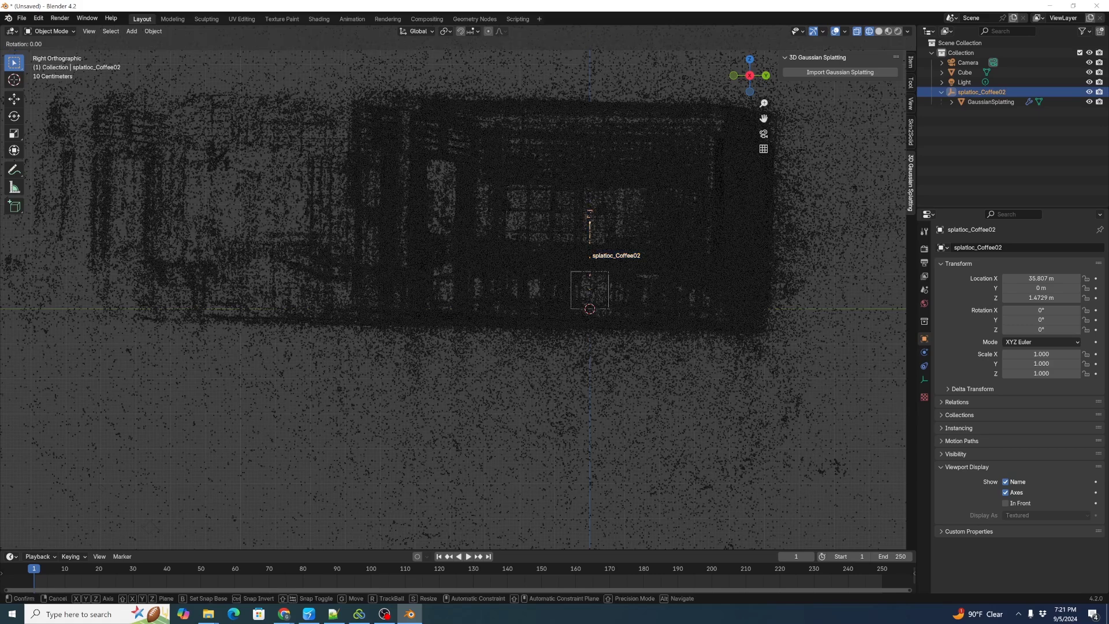
pyautogui.press('r')
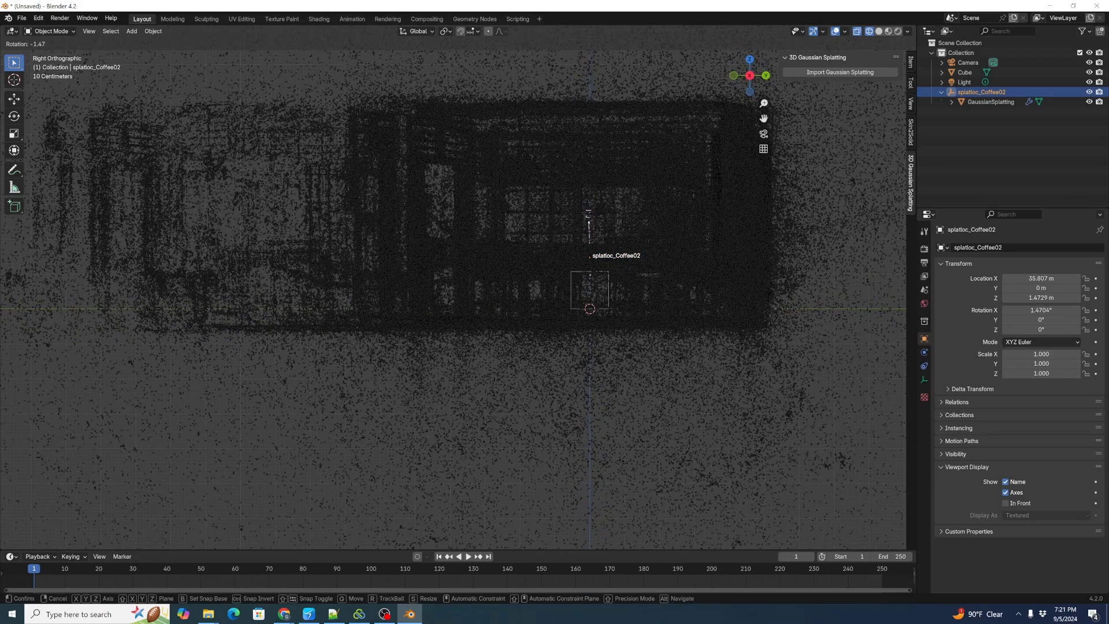
pyautogui.click(772, 292)
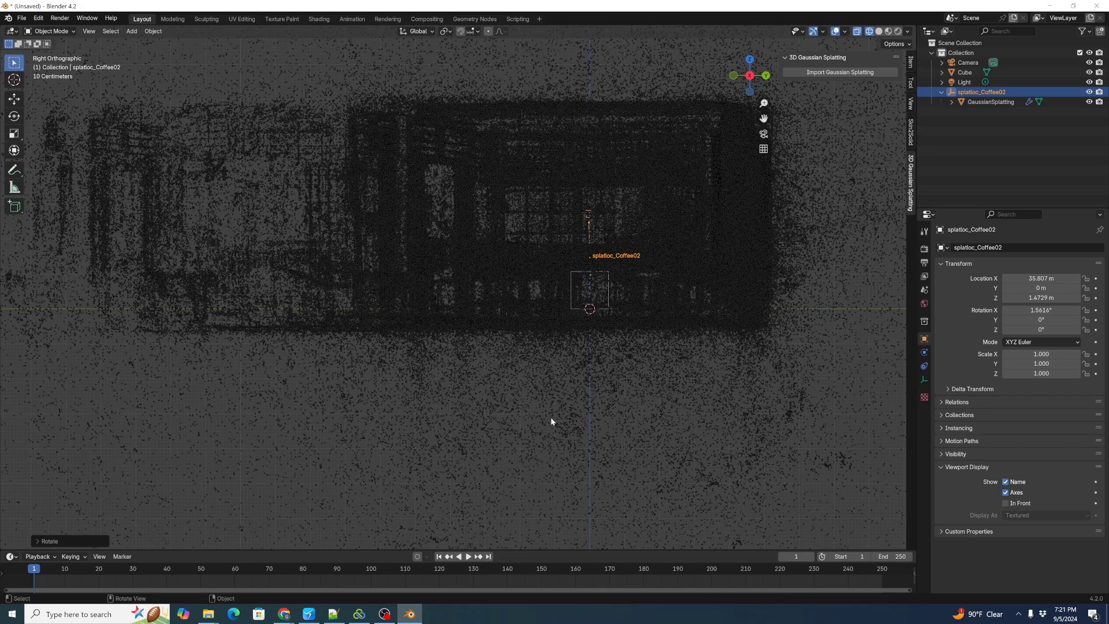
# Rotate the splatloc_Coffee02 empty about 1.58° around Y in the front orthographic view to level the splat's floor.
pyautogui.press('KP_1')
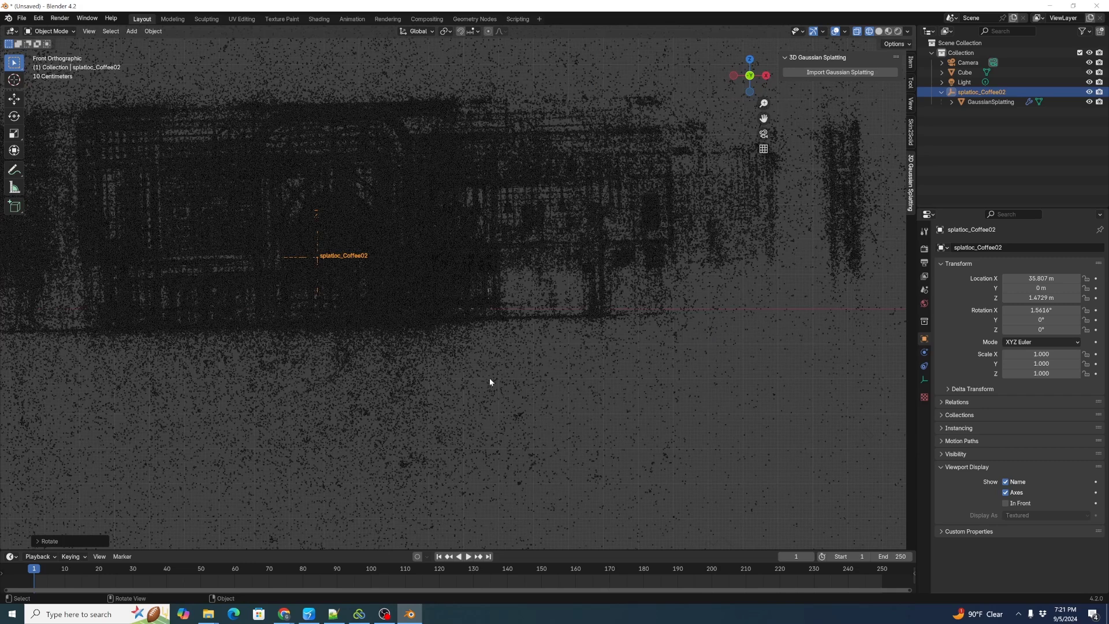
pyautogui.press('KP_Decimal')
pyautogui.press('r')
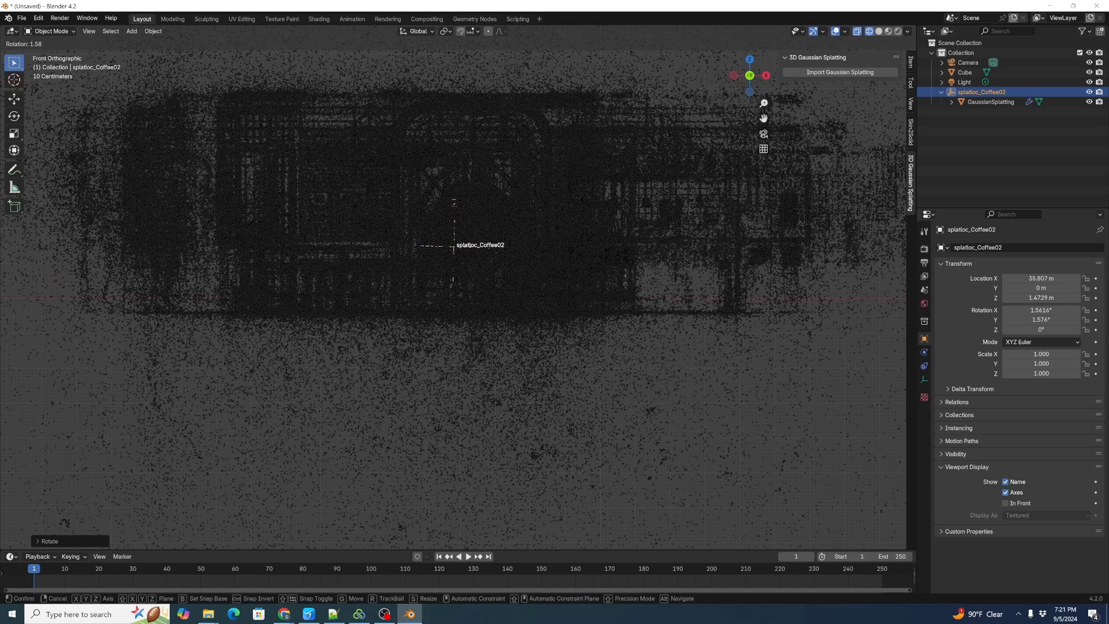
pyautogui.click(571, 375)
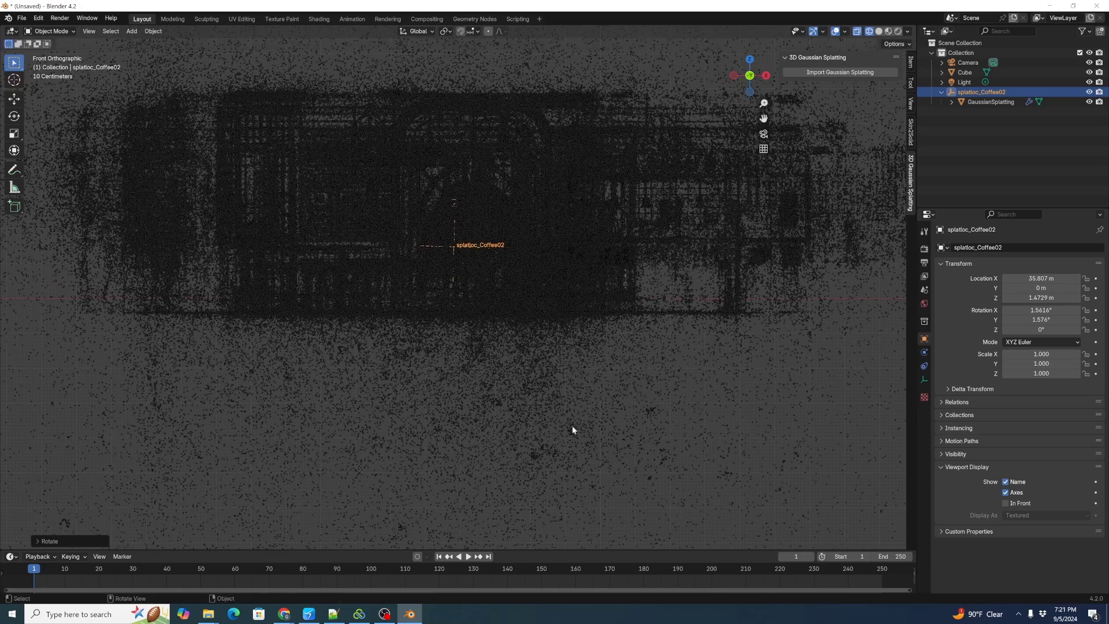
# Raise the splatloc_Coffee02 empty along Z to about 1.86 m, aligning the splat's floor with the cube's base.
pyautogui.press('KP_3')
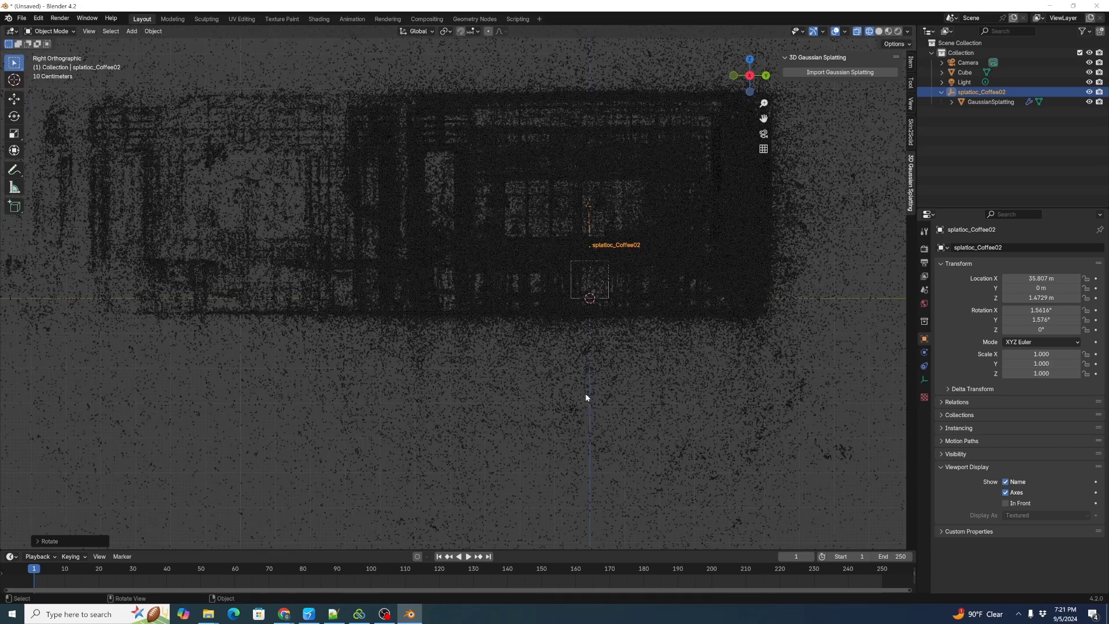
pyautogui.moveTo(641, 344); pyautogui.dragTo(611, 408, button='middle')
pyautogui.press('KP_3')
pyautogui.scroll(3, 618, 377)
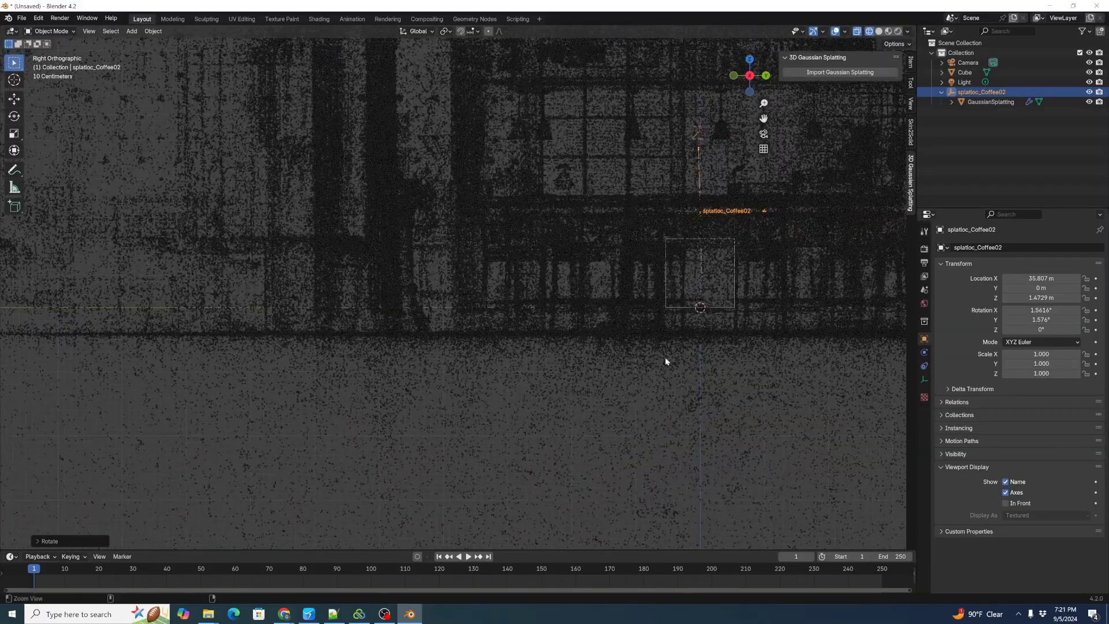
pyautogui.keyDown('shift'); pyautogui.moveTo(664, 357); pyautogui.dragTo(736, 319, button='middle'); pyautogui.keyUp('shift')
pyautogui.scroll(5, 736, 318)
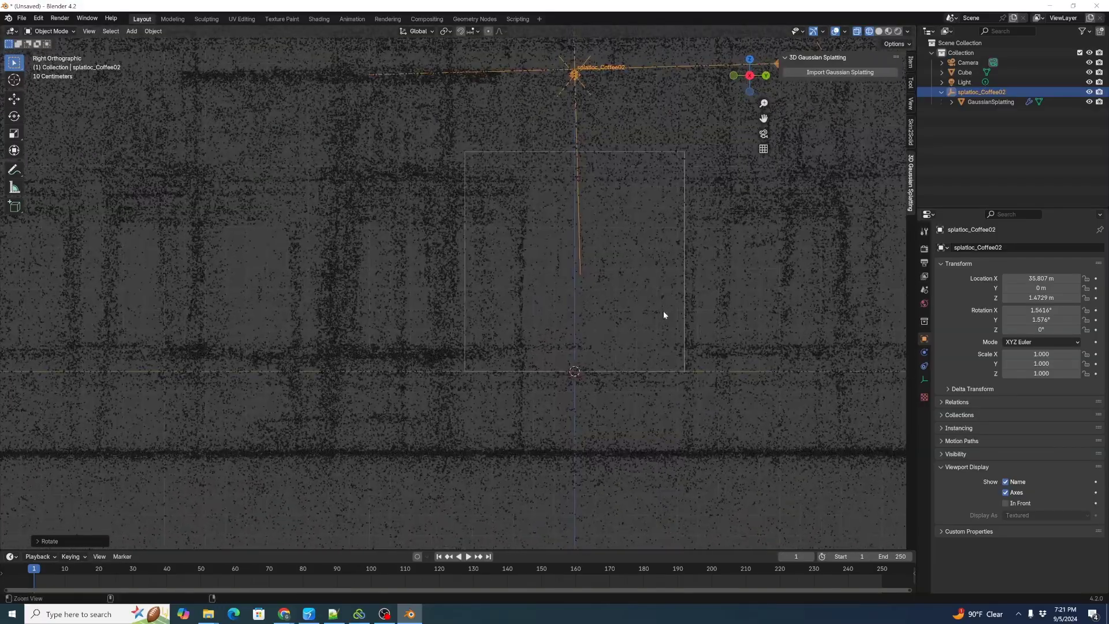
pyautogui.scroll(-1, 638, 327)
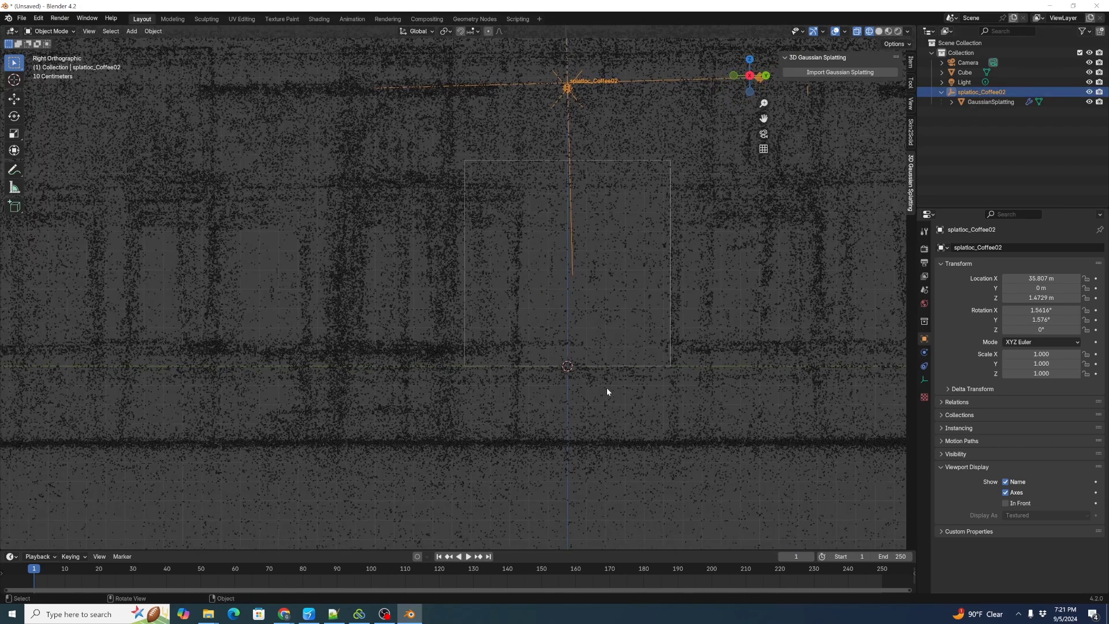
pyautogui.press('g')
pyautogui.press('z')
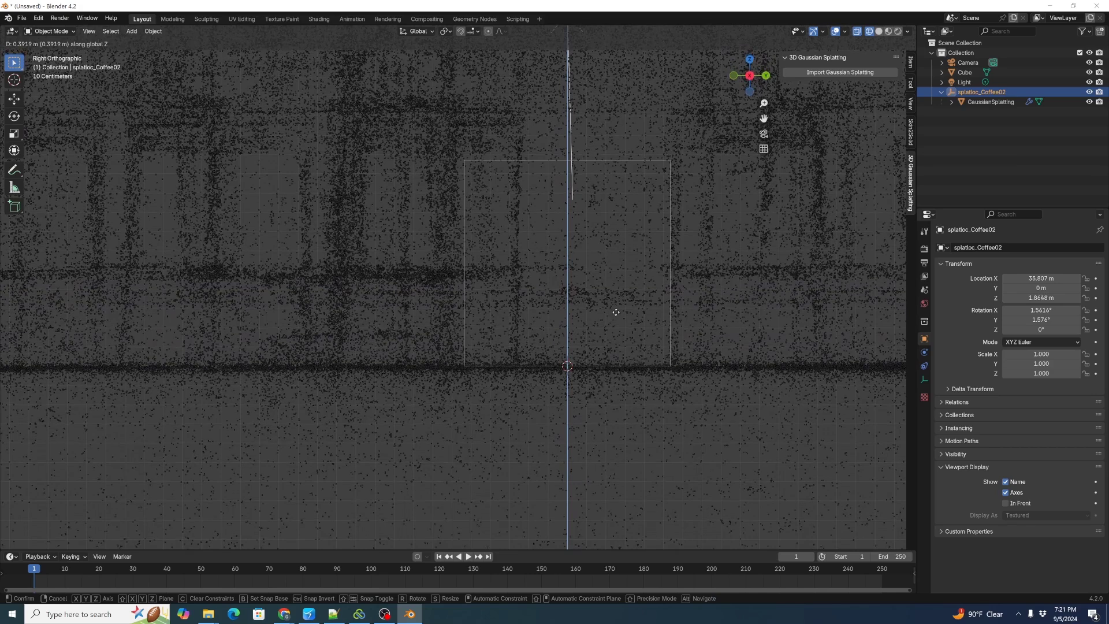
pyautogui.click(616, 316)
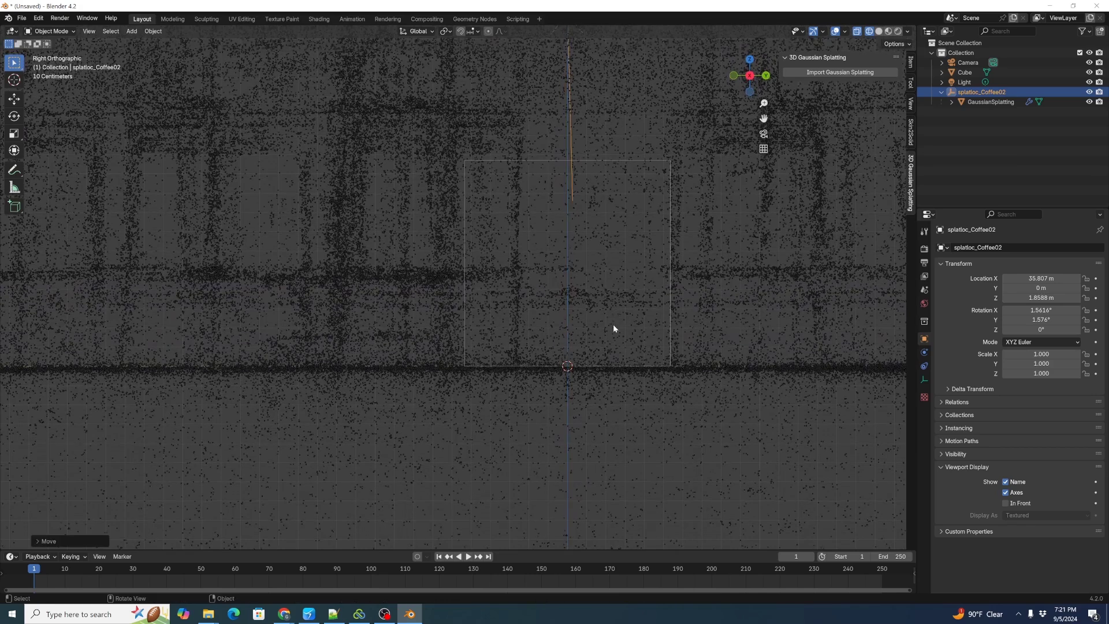
# Hide the GaussianSplatting object and place the 3D cursor on the cube's near bottom corner.
pyautogui.keyDown('ctrl'); pyautogui.moveTo(661, 328); pyautogui.dragTo(593, 356, button='middle'); pyautogui.keyUp('ctrl')
pyautogui.moveTo(660, 317); pyautogui.dragTo(537, 331, button='middle')
pyautogui.moveTo(525, 396); pyautogui.dragTo(484, 420, button='middle')
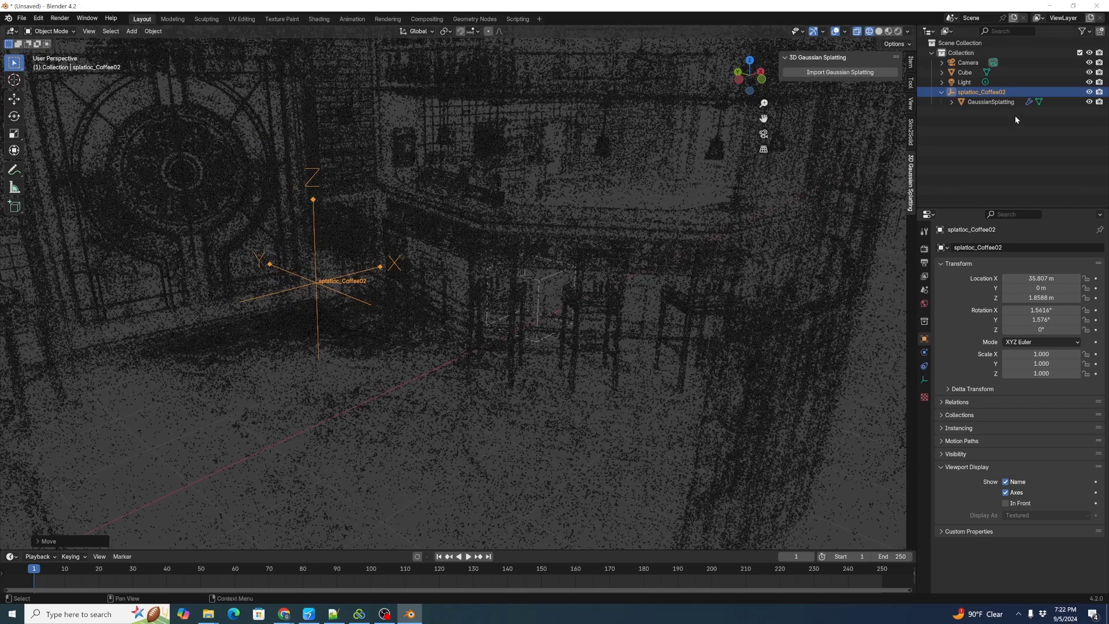
pyautogui.click(1088, 102)
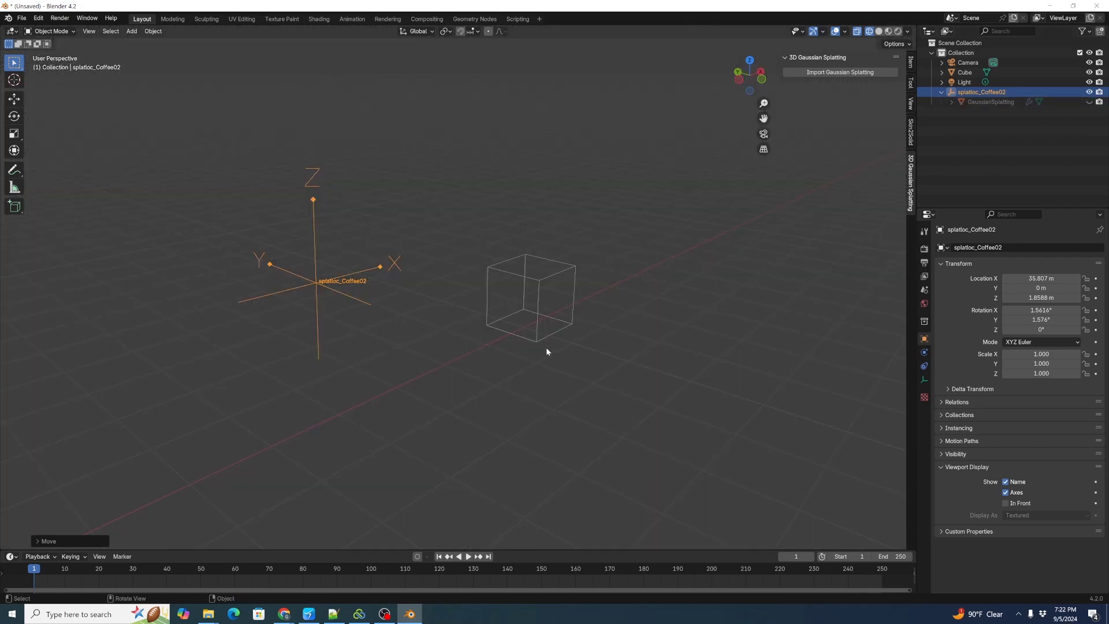
pyautogui.keyDown('ctrl'); pyautogui.moveTo(543, 351); pyautogui.dragTo(596, 353, button='middle'); pyautogui.keyUp('ctrl')
pyautogui.moveTo(531, 386); pyautogui.dragTo(635, 315, button='middle')
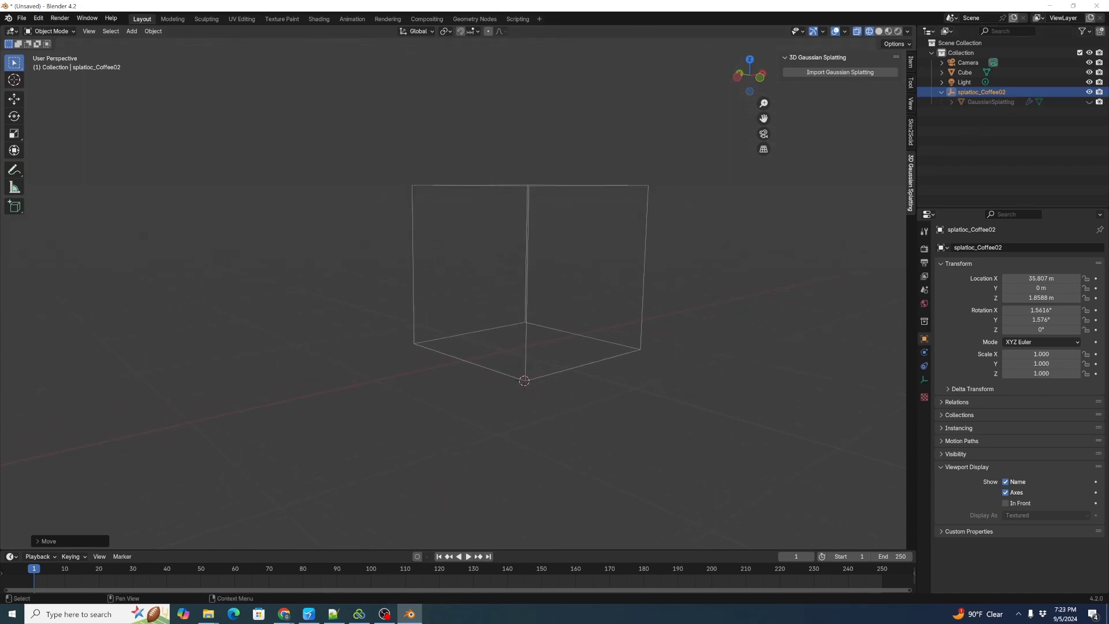
# Unhide the GaussianSplatting object and set the transform pivot point to 3D Cursor.
pyautogui.click(1088, 102)
pyautogui.moveTo(625, 297); pyautogui.dragTo(445, 89, button='middle')
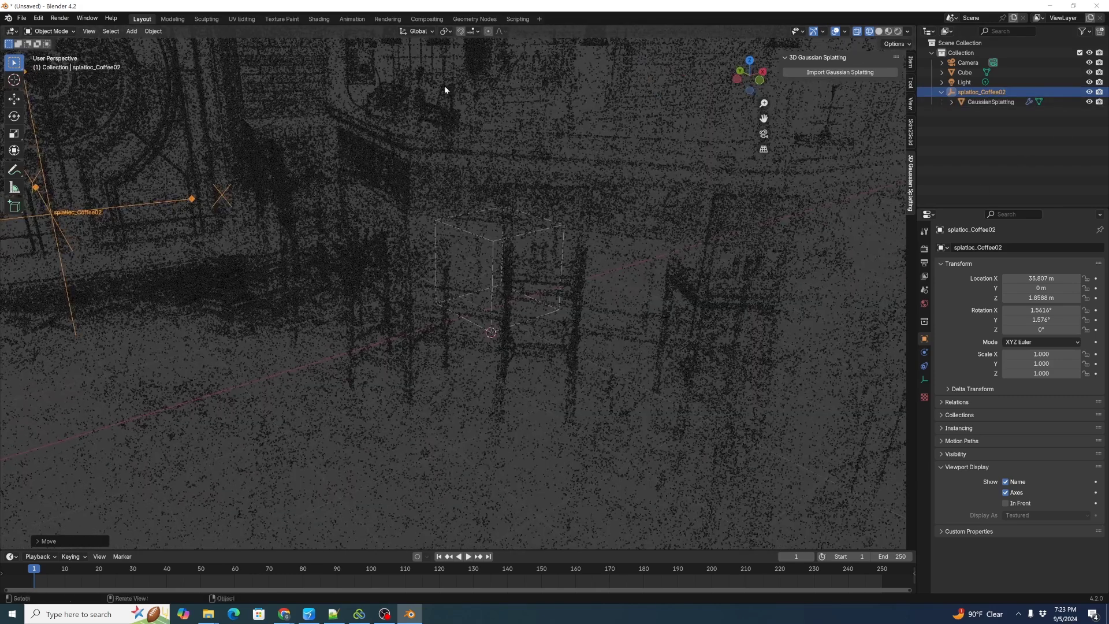
pyautogui.click(448, 31)
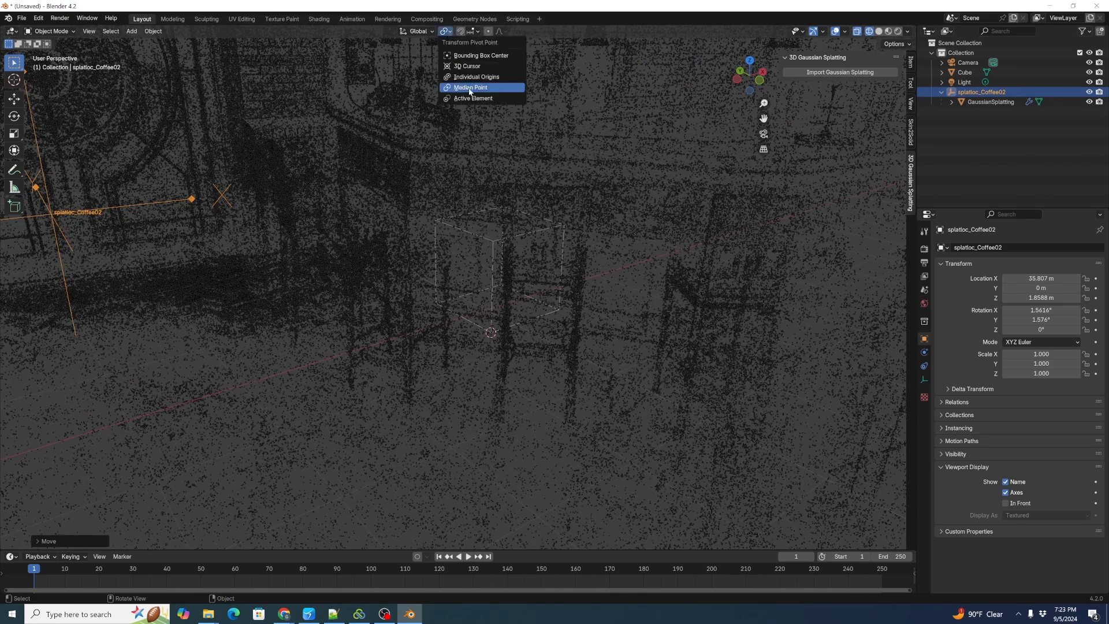
pyautogui.click(468, 66)
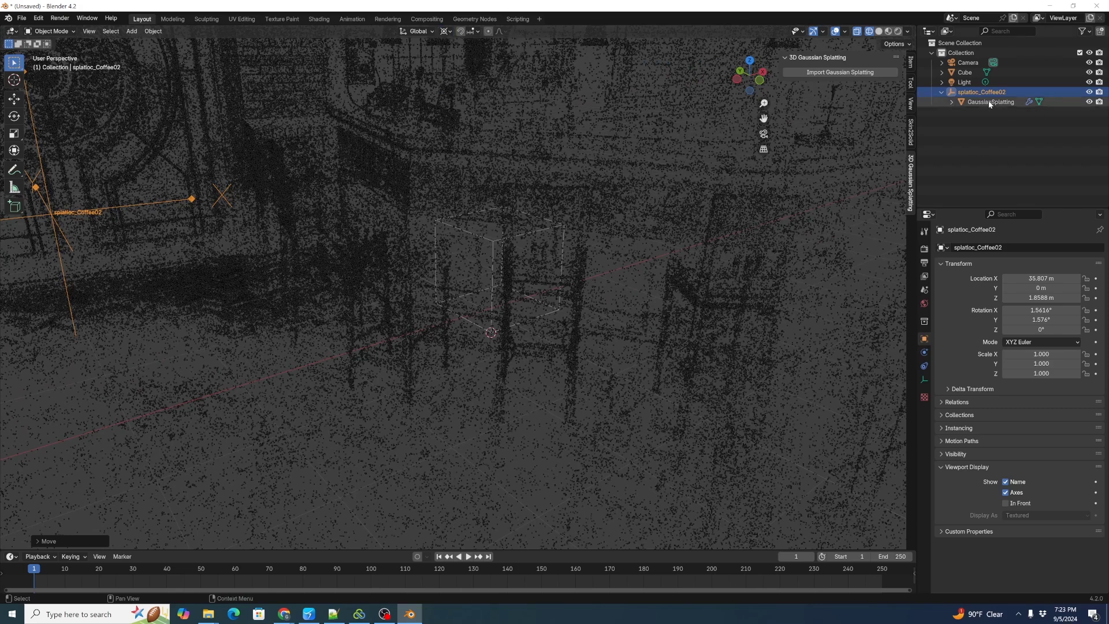
# Scale the splatloc_Coffee02 empty with its splat down to about 0.554 around the 3D cursor.
pyautogui.moveTo(485, 354)
pyautogui.mouseDown(button='middle')
pyautogui.moveTo(492, 344)
pyautogui.moveTo(483, 342)
pyautogui.mouseUp(button='middle')
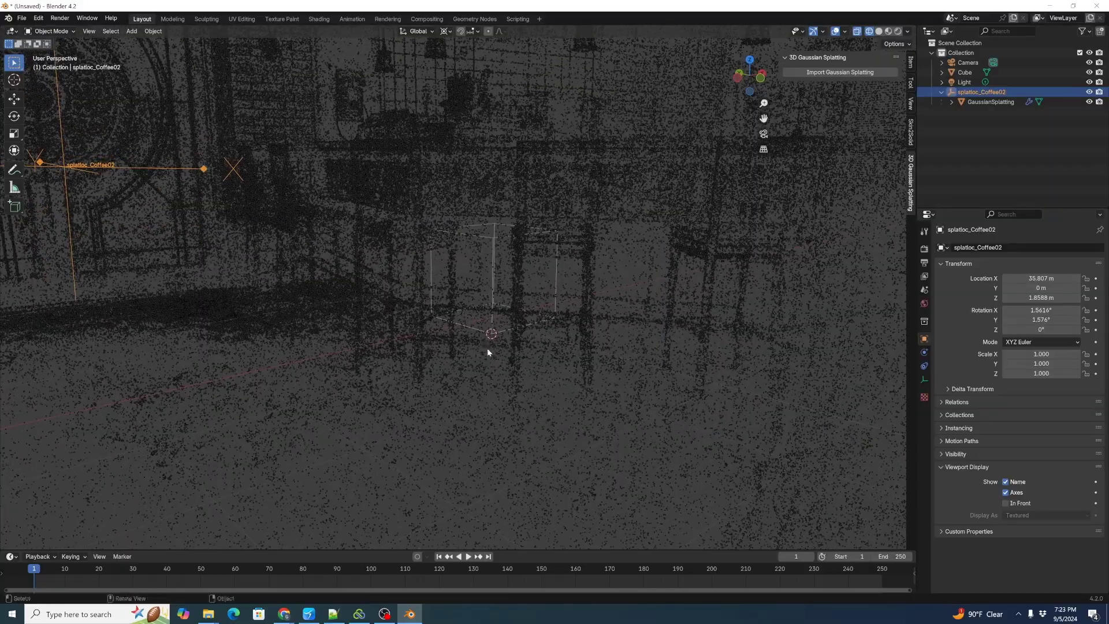
pyautogui.press('s')
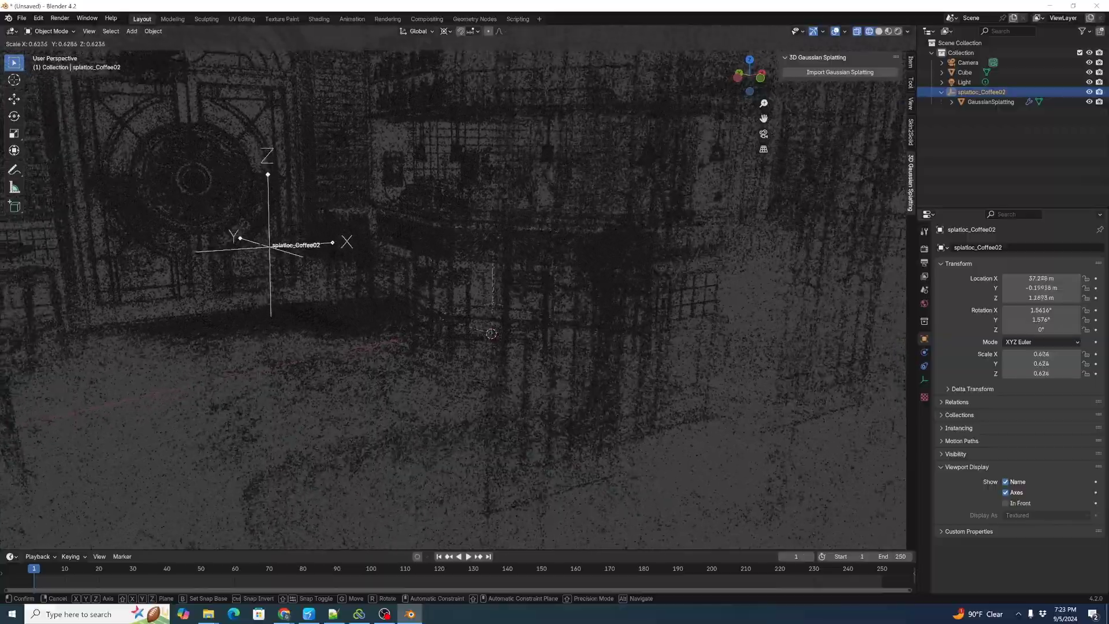
pyautogui.click(674, 245)
# Scale the splatloc_Coffee02 empty down further to about 0.51, matching the bar counter to the cube in the right orthographic view.
pyautogui.moveTo(557, 319); pyautogui.dragTo(616, 343, button='middle')
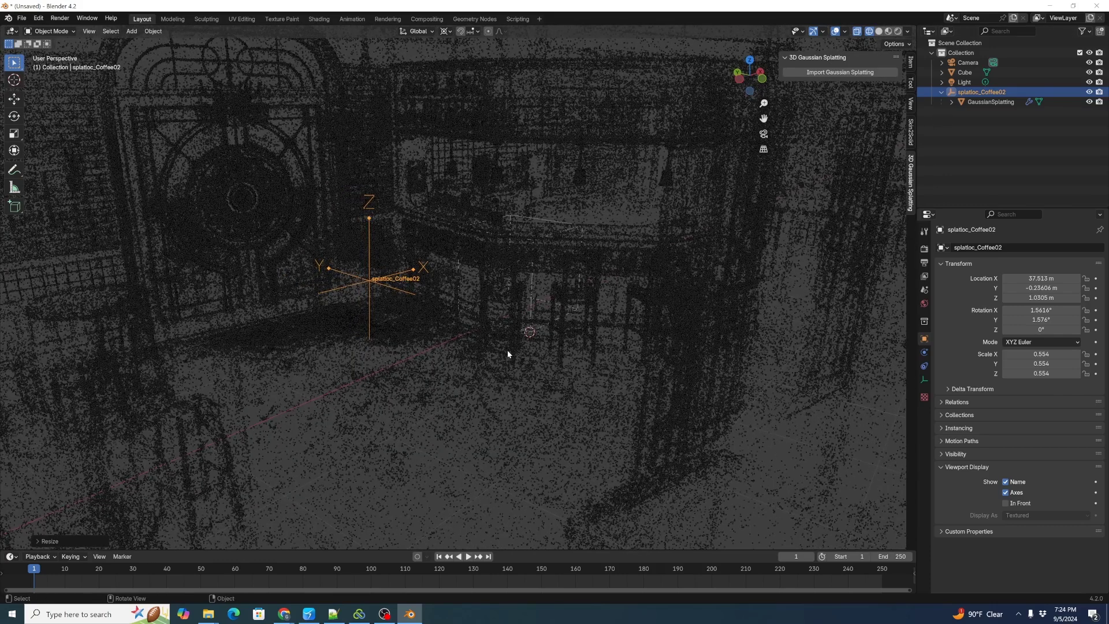
pyautogui.moveTo(534, 365); pyautogui.dragTo(567, 384, button='middle')
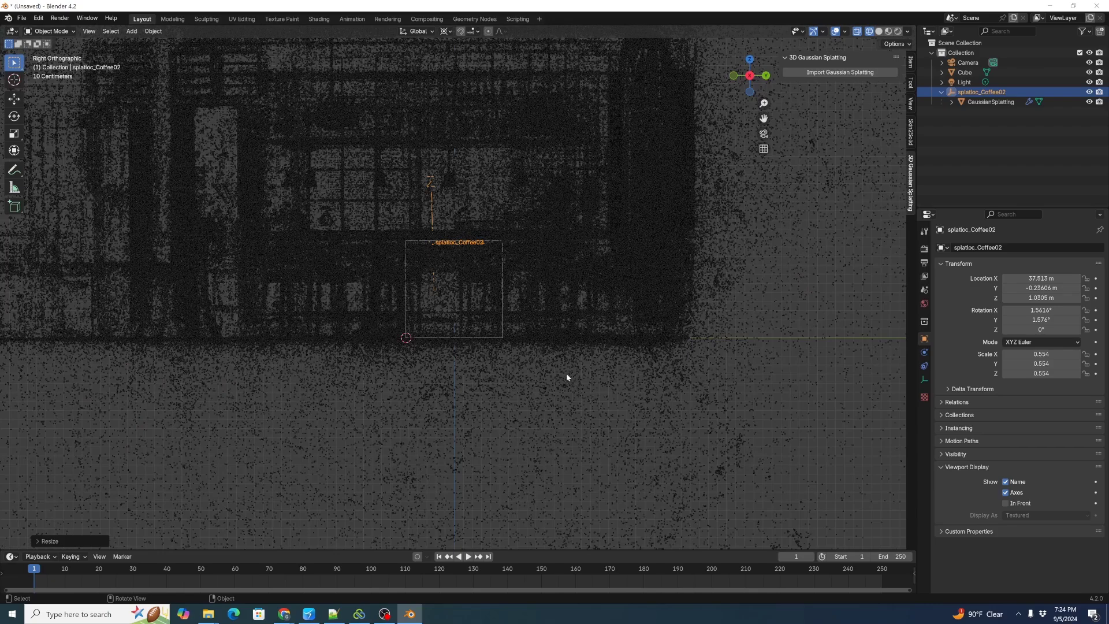
pyautogui.press('KP_1')
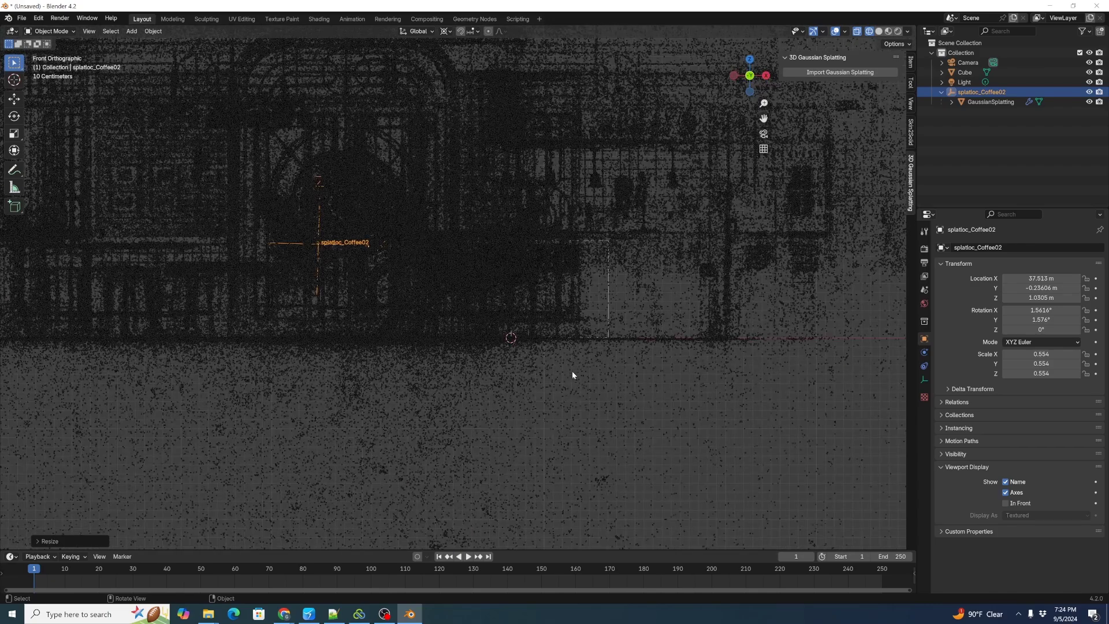
pyautogui.press('KP_3')
pyautogui.scroll(1, 591, 340)
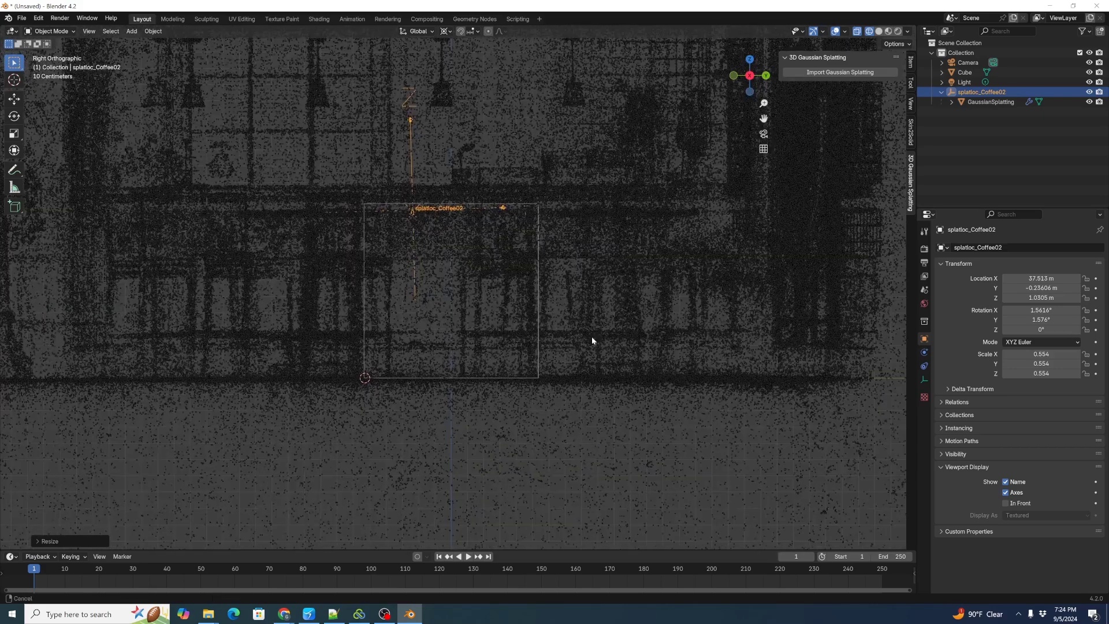
pyautogui.scroll(2, 592, 341)
pyautogui.press('KP_Decimal')
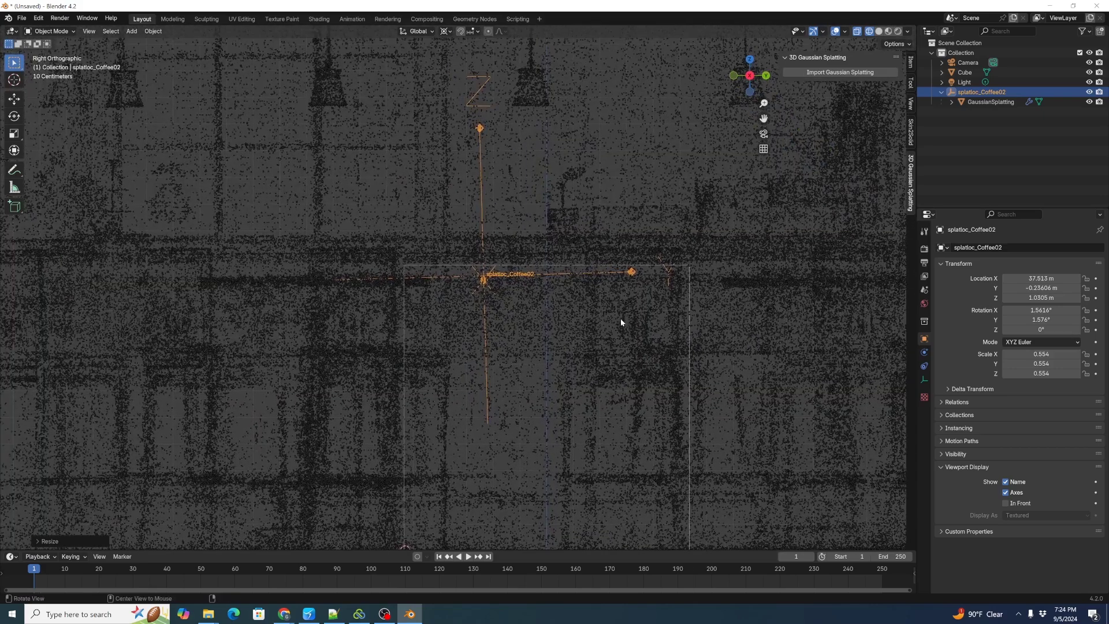
pyautogui.click(970, 96)
pyautogui.press('s')
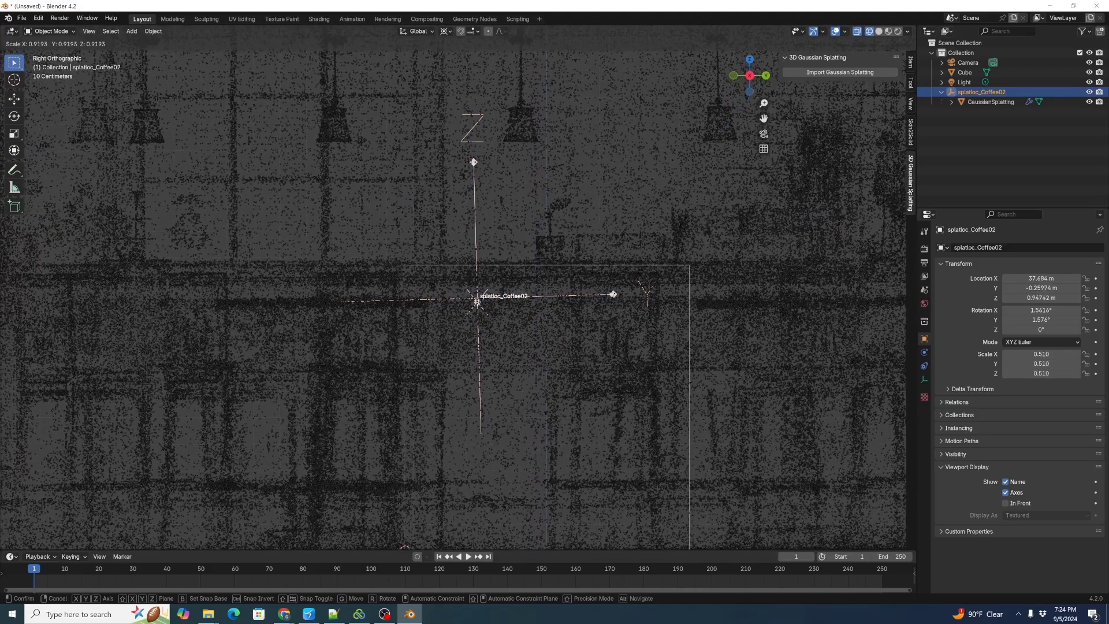
pyautogui.click(682, 229)
pyautogui.click(680, 230)
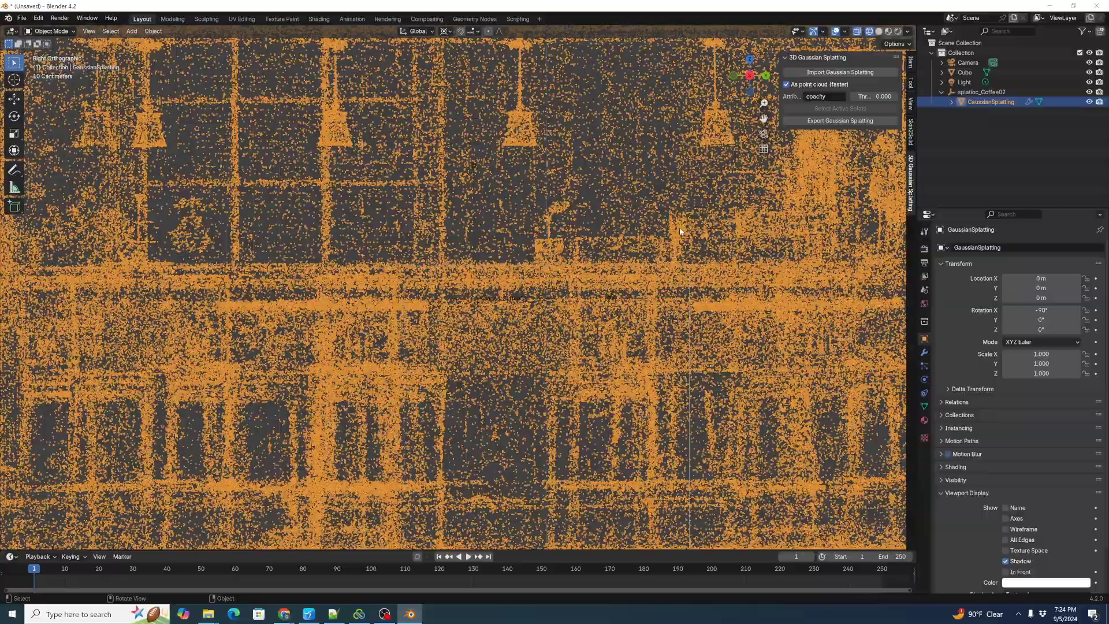
# Select the splatloc_Coffee02 empty and switch the viewport to Material Preview shading around the bar counter.
pyautogui.moveTo(511, 297); pyautogui.dragTo(559, 311, button='middle')
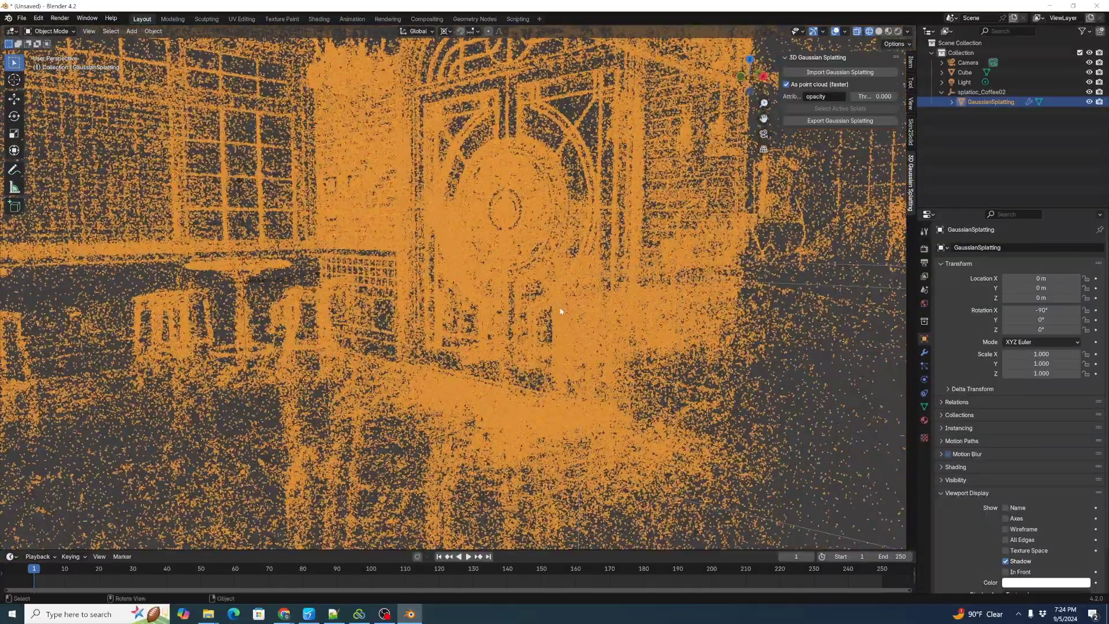
pyautogui.click(977, 92)
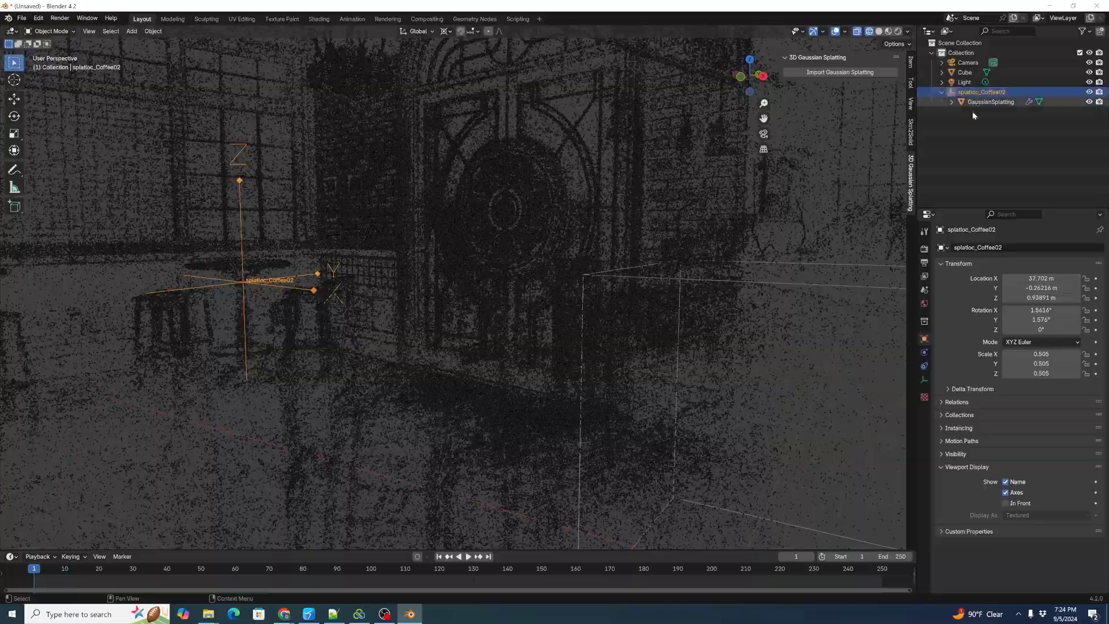
pyautogui.moveTo(623, 302); pyautogui.dragTo(467, 381, button='middle')
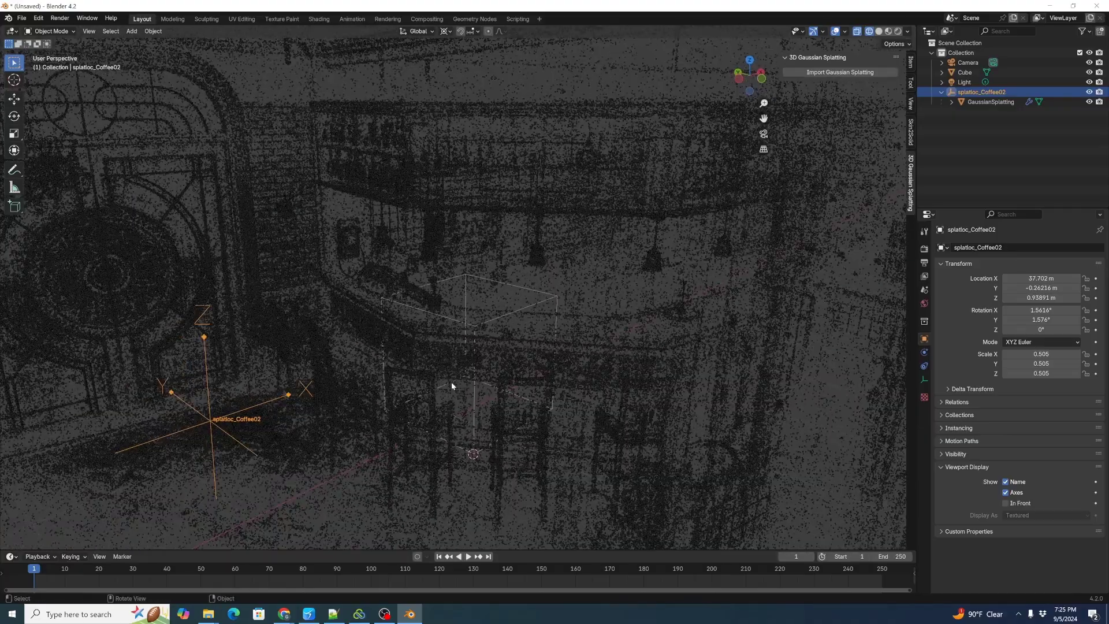
pyautogui.hotkey('shift', 'z')
pyautogui.press('z')
pyautogui.press('2')
pyautogui.moveTo(490, 357)
pyautogui.keyDown('ctrl'); pyautogui.mouseDown(button='middle')
pyautogui.moveTo(480, 382)
pyautogui.moveTo(459, 380)
pyautogui.moveTo(550, 358)
pyautogui.moveTo(547, 343)
pyautogui.moveTo(557, 381)
pyautogui.moveTo(601, 376)
pyautogui.moveTo(543, 382)
pyautogui.moveTo(634, 386)
pyautogui.moveTo(659, 403)
pyautogui.moveTo(577, 341)
pyautogui.moveTo(572, 314)
pyautogui.moveTo(751, 188)
pyautogui.mouseUp(button='middle'); pyautogui.keyUp('ctrl')
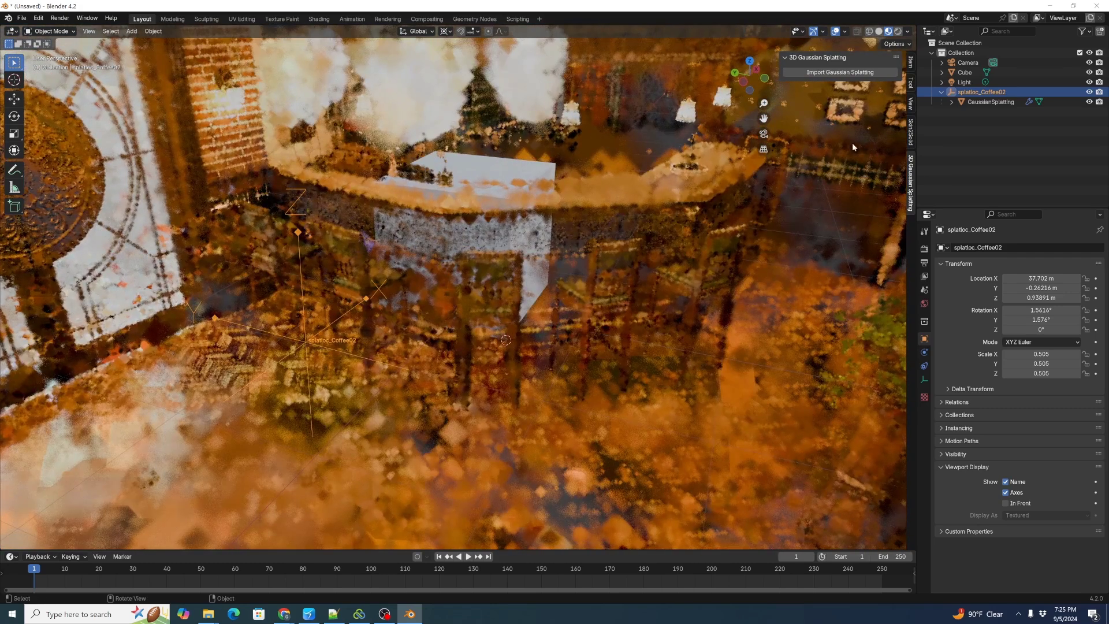
# Save the Blender file as CoffeeShopInterior_02.blend in the same Splats folder as CoffeeShopInterior_01.blend.
pyautogui.hotkey('ctrl', 's')
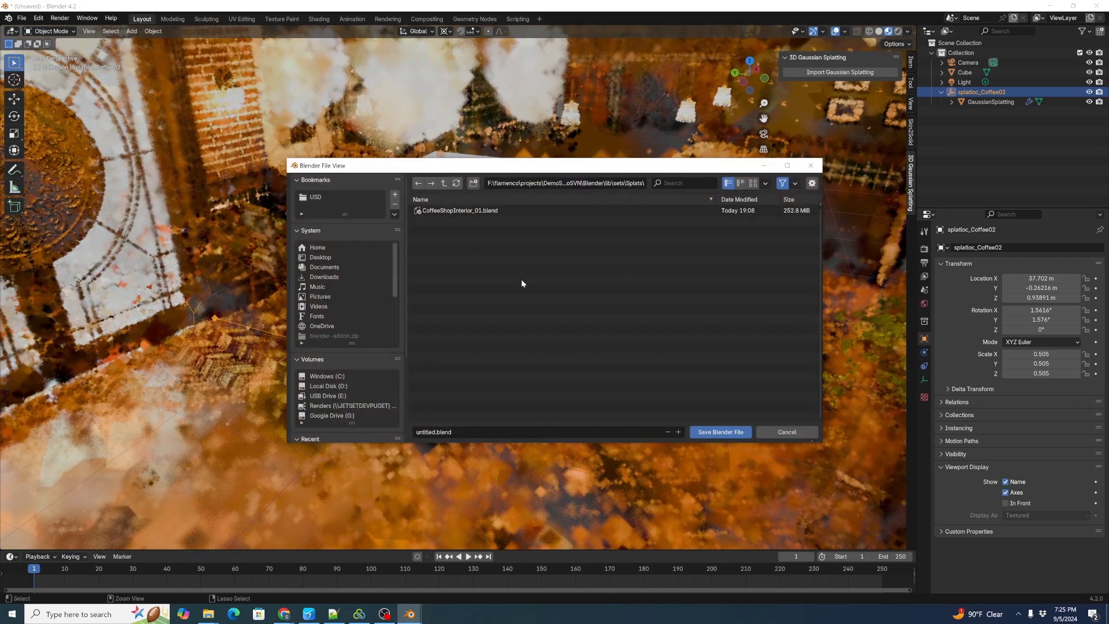
pyautogui.click(462, 214)
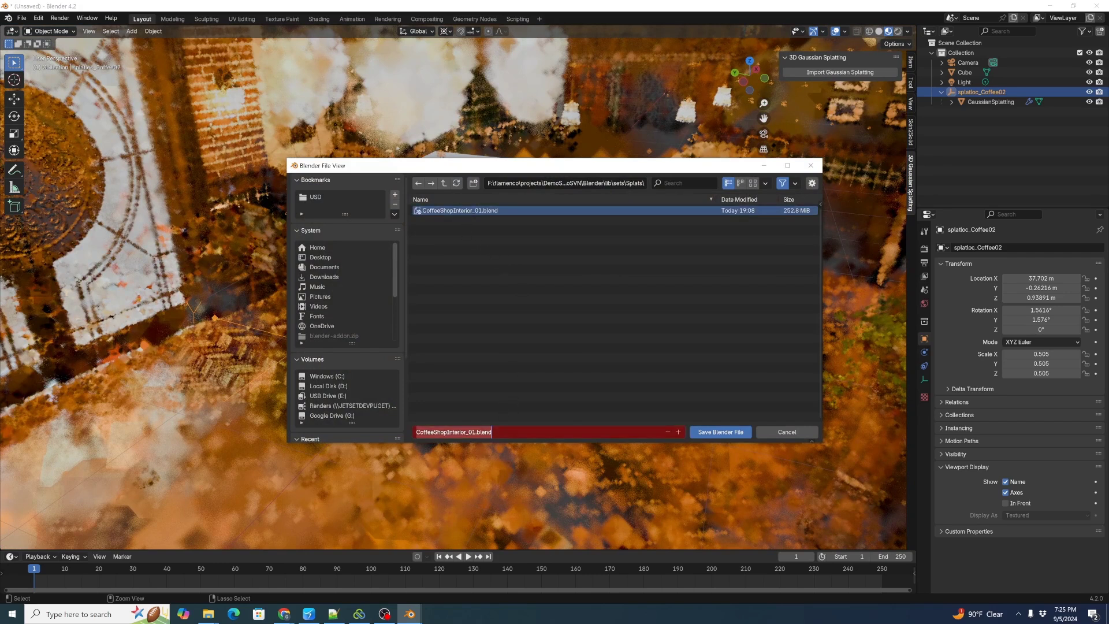
pyautogui.press('Return')
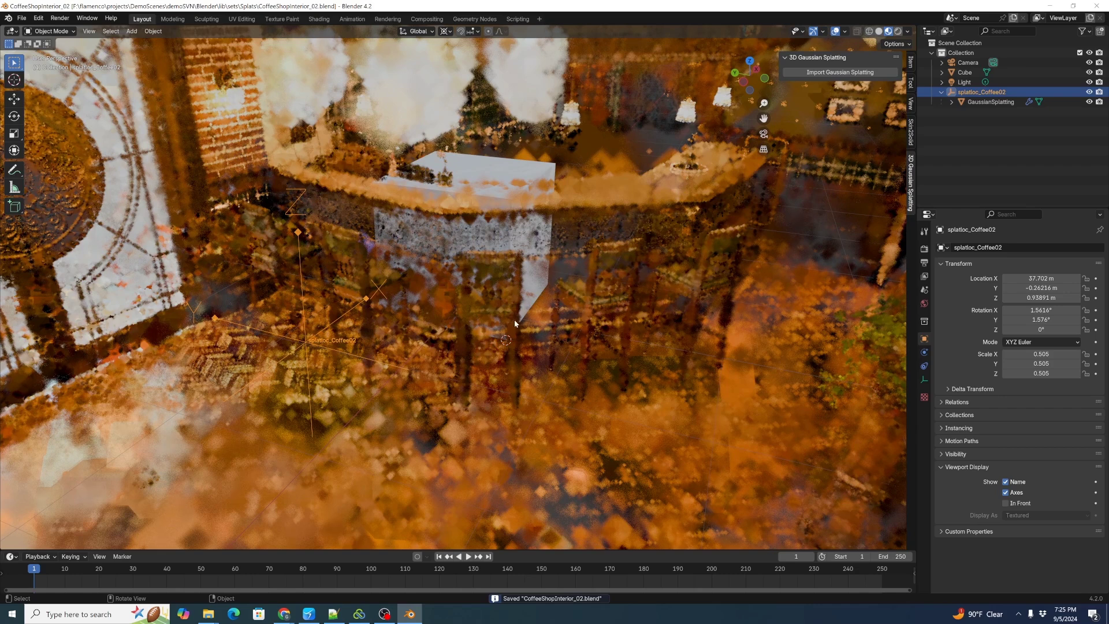
pyautogui.moveTo(459, 356); pyautogui.dragTo(254, 389, button='middle')
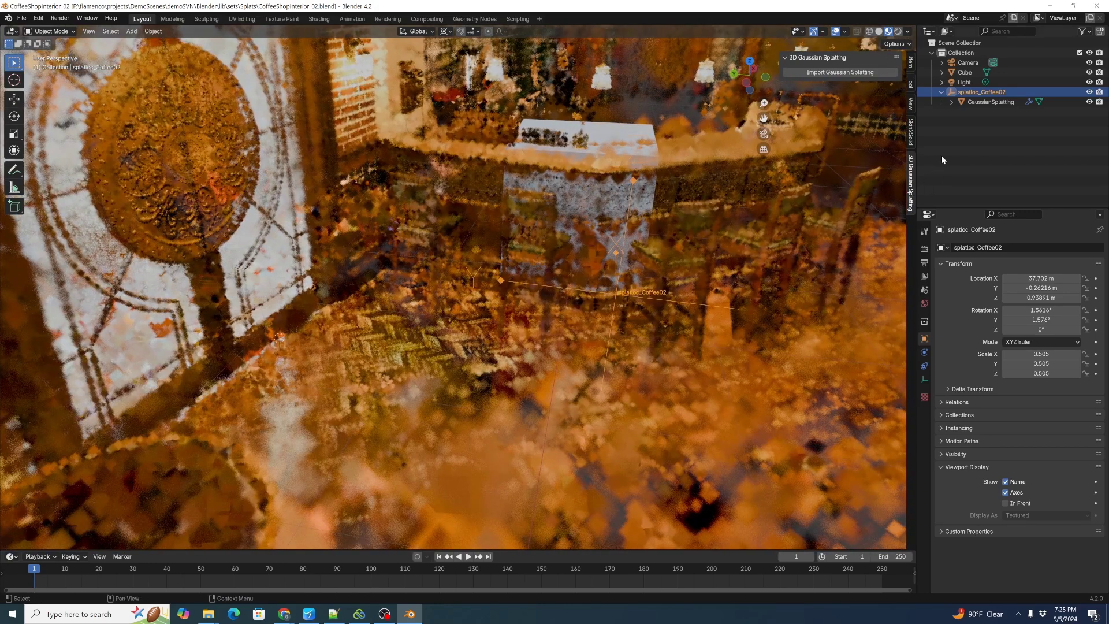
# With the GaussianSplatting object temporarily hidden, place the 3D cursor at the cube's near bottom corner.
pyautogui.click(1089, 101)
pyautogui.moveTo(640, 310); pyautogui.dragTo(756, 301, button='middle')
pyautogui.keyDown('shift'); pyautogui.click(668, 325); pyautogui.keyUp('shift')
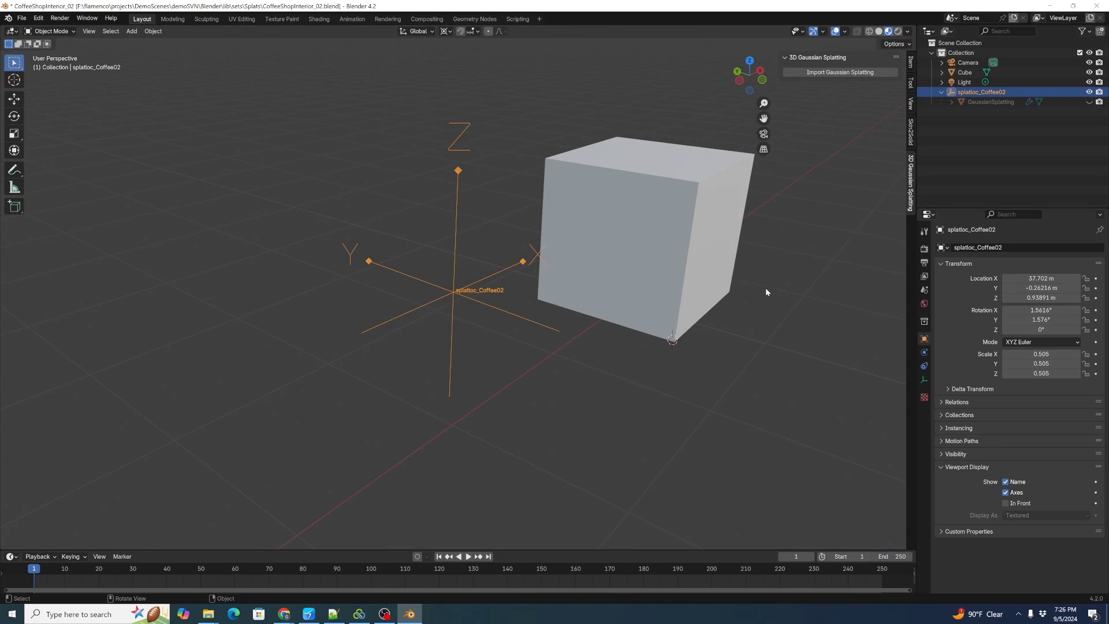
pyautogui.click(1088, 101)
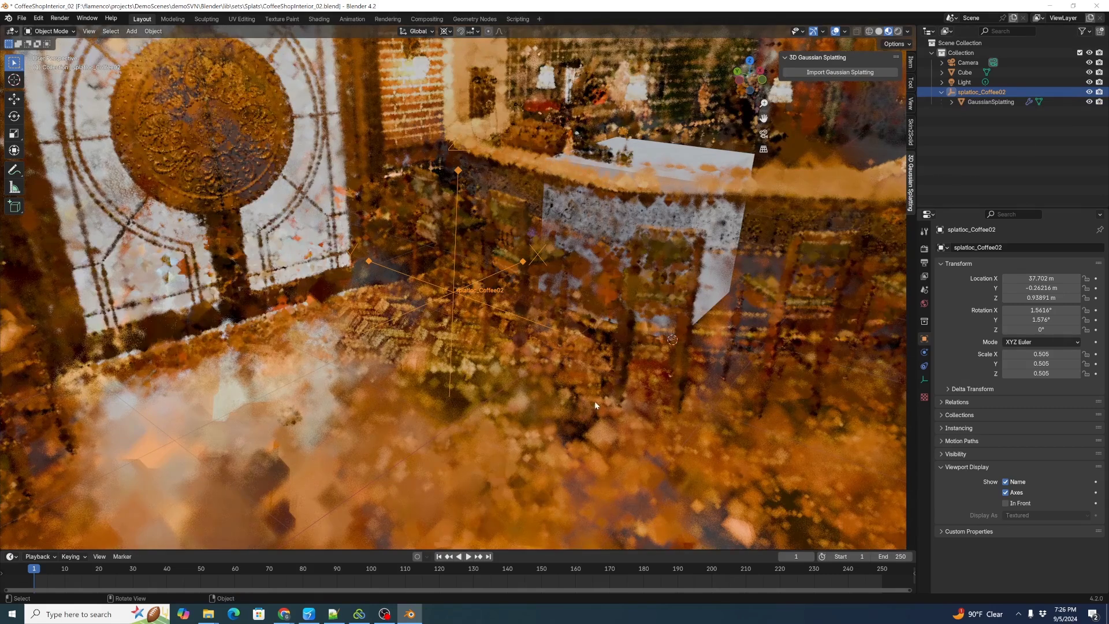
# Switch the viewport to wireframe shading and add a Plain Axes empty at the 3D cursor.
pyautogui.press('z')
pyautogui.click(496, 406)
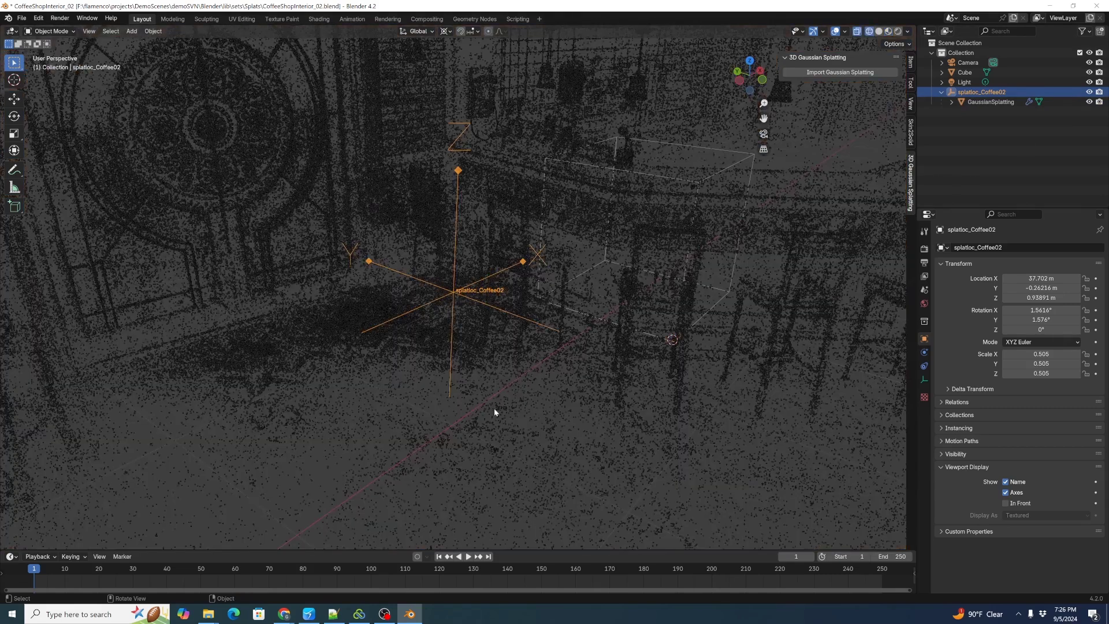
pyautogui.hotkey('shift', 'a')
pyautogui.moveTo(511, 386)
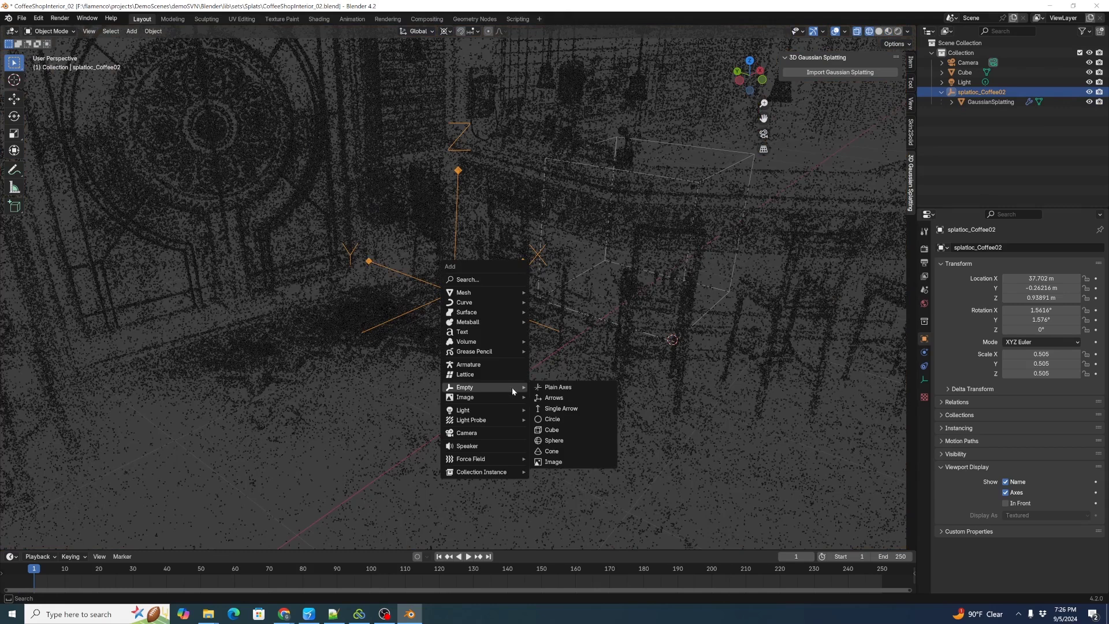
pyautogui.click(565, 388)
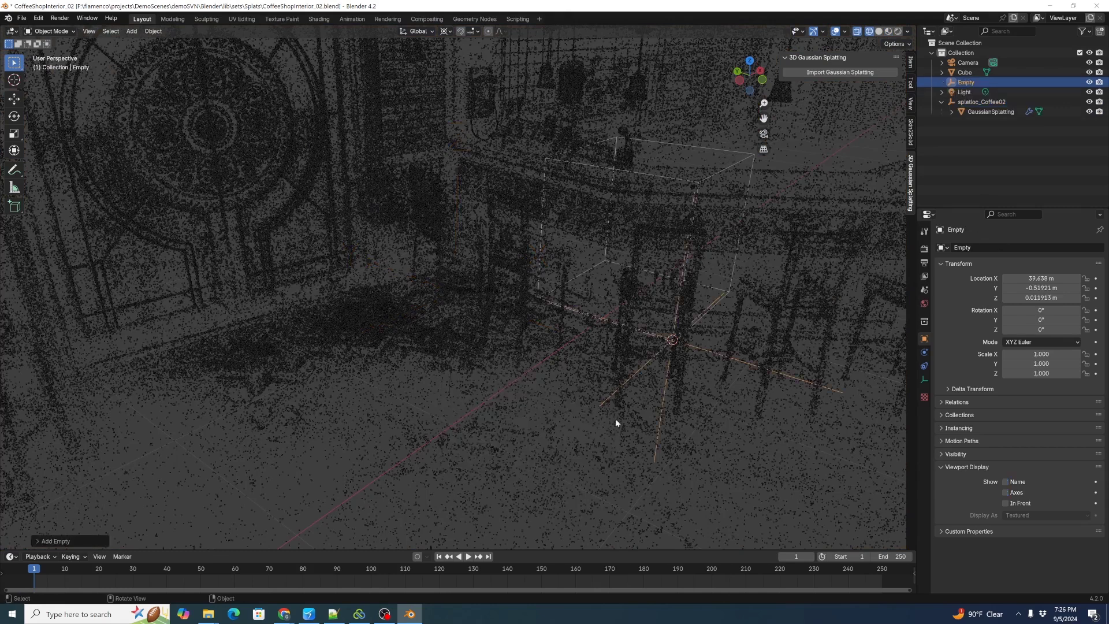
# Rename the new empty to sceneloc_front_door_inner and enable its Name and Axes display.
pyautogui.doubleClick(968, 84)
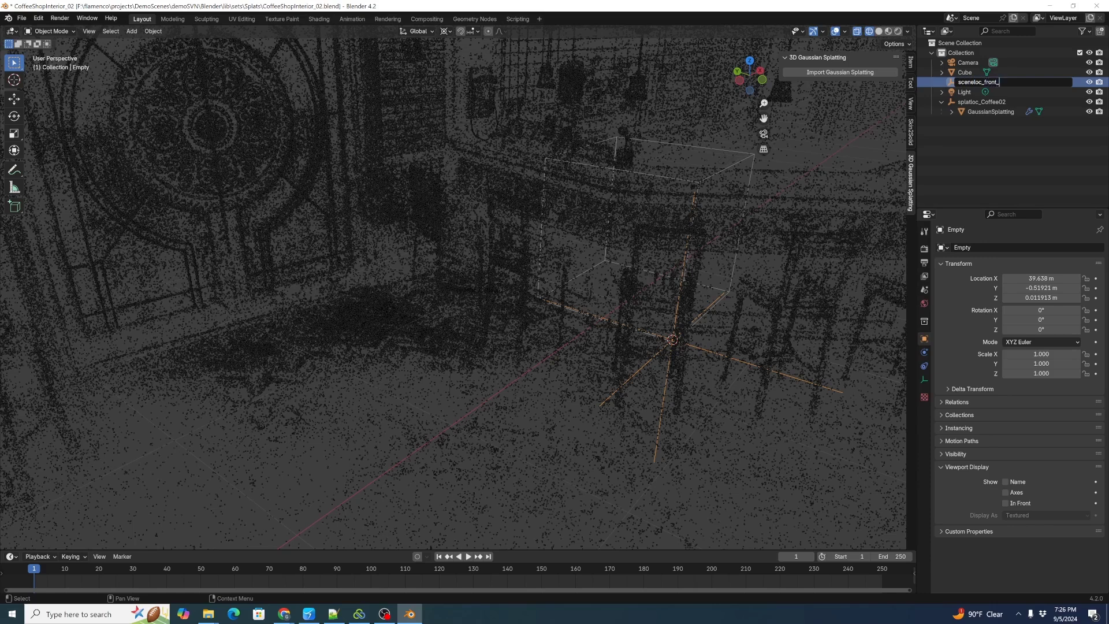
pyautogui.press('Return')
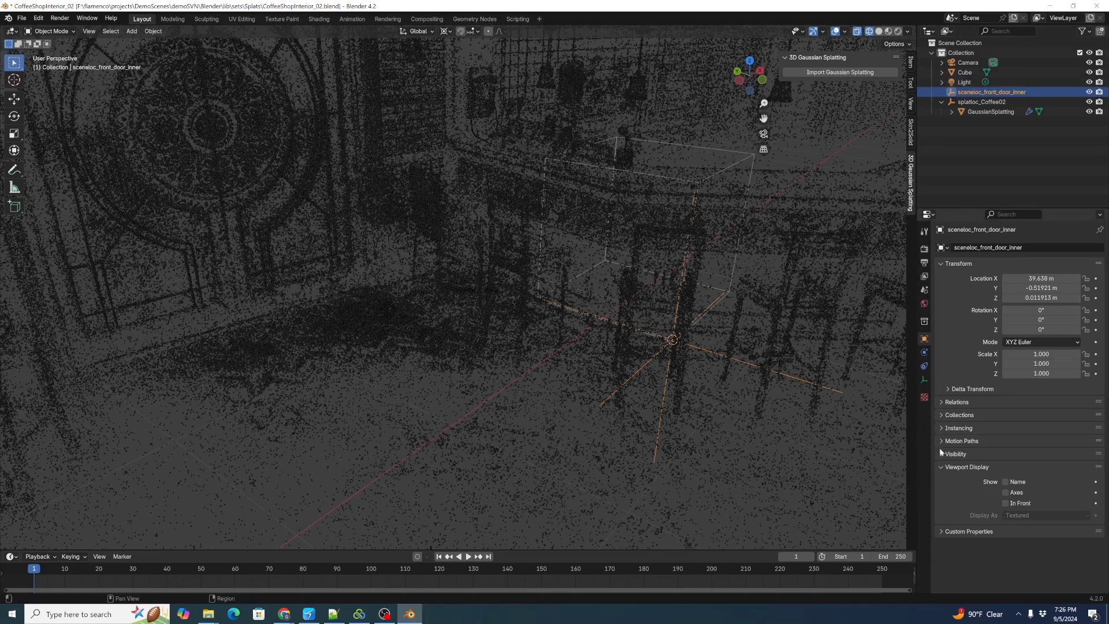
pyautogui.click(1007, 492)
pyautogui.click(1007, 483)
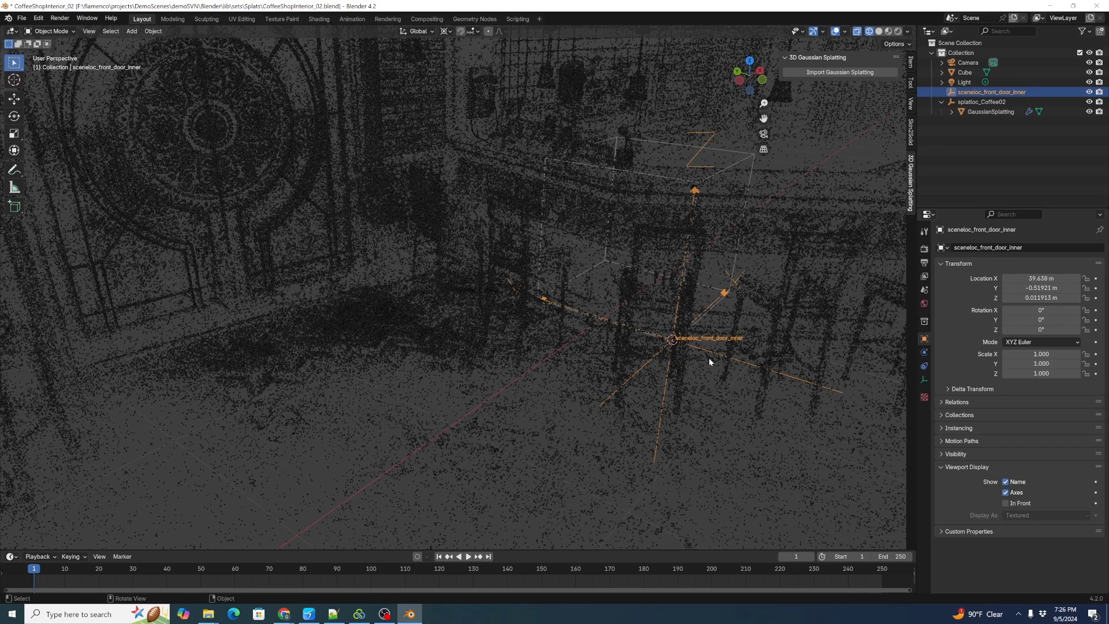
# In top orthographic view, move the sceneloc_front_door_inner empty to the inside of the front door wall, at about X 38.06 m, Y 1.78 m.
pyautogui.press('KP_7')
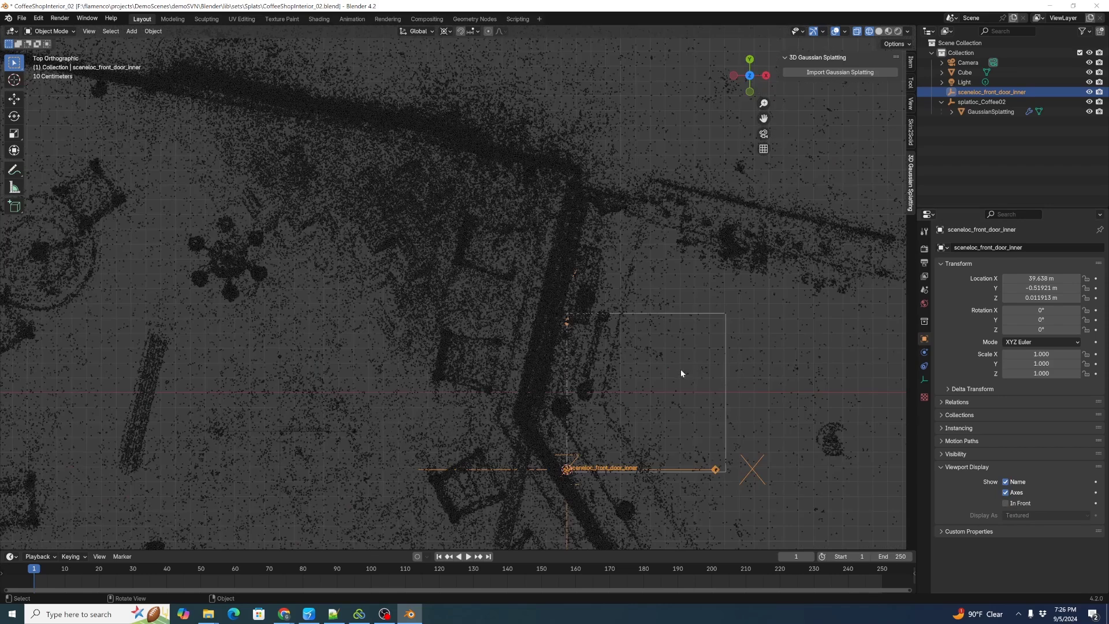
pyautogui.press('g')
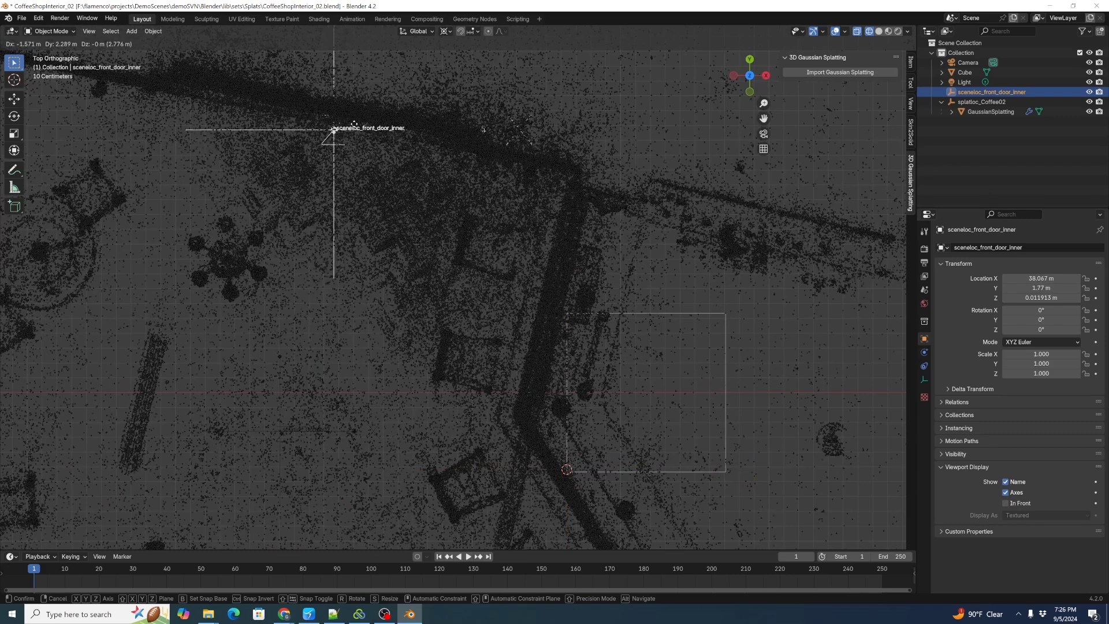
pyautogui.click(351, 125)
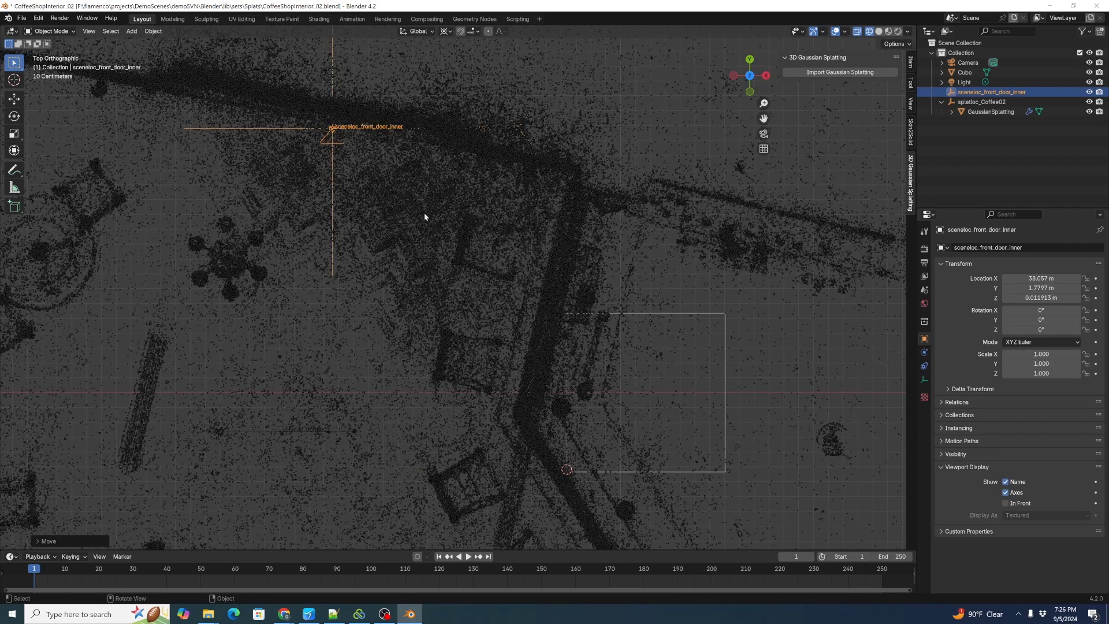
# Set the transform pivot point to Individual Origins and rotate the sceneloc_front_door_inner empty to about -13.2° in Z, parallel to the door wall.
pyautogui.press('r')
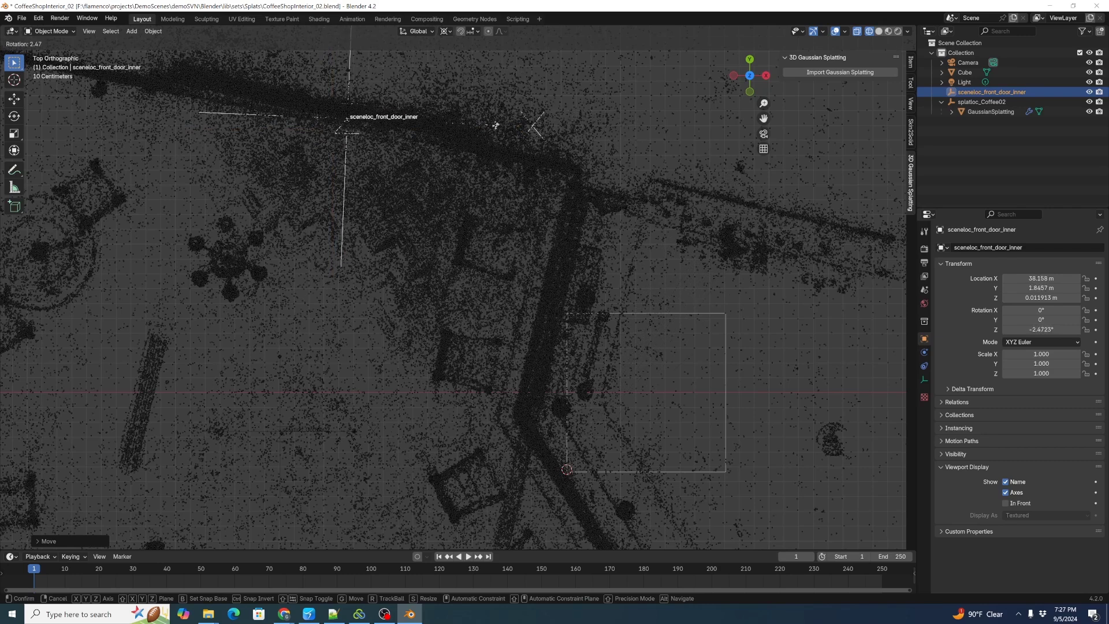
pyautogui.press('Escape')
pyautogui.click(445, 31)
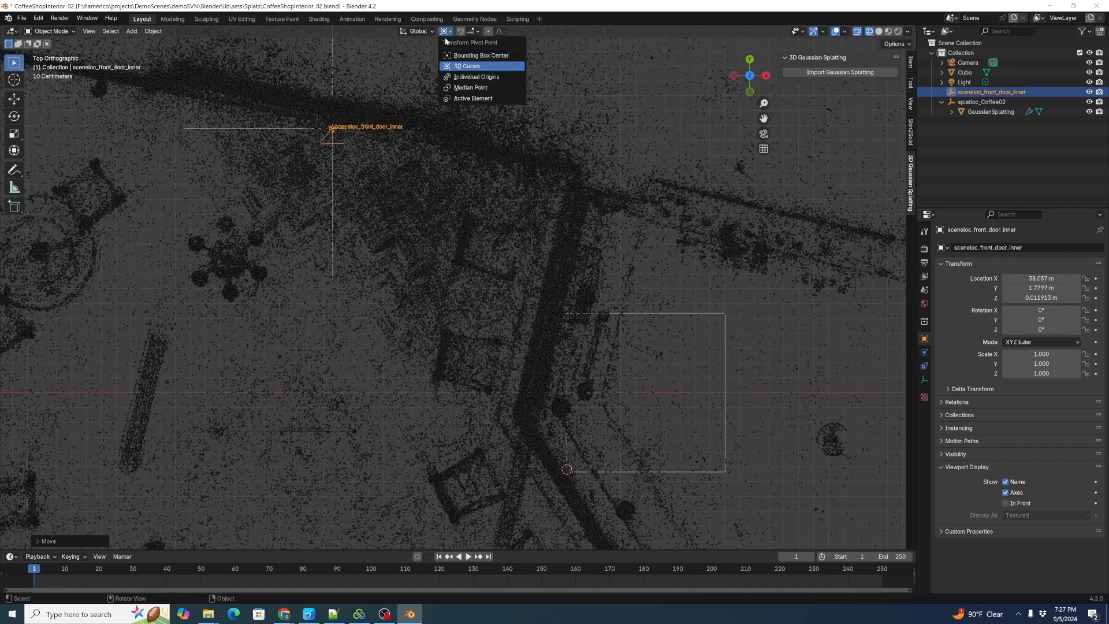
pyautogui.click(466, 77)
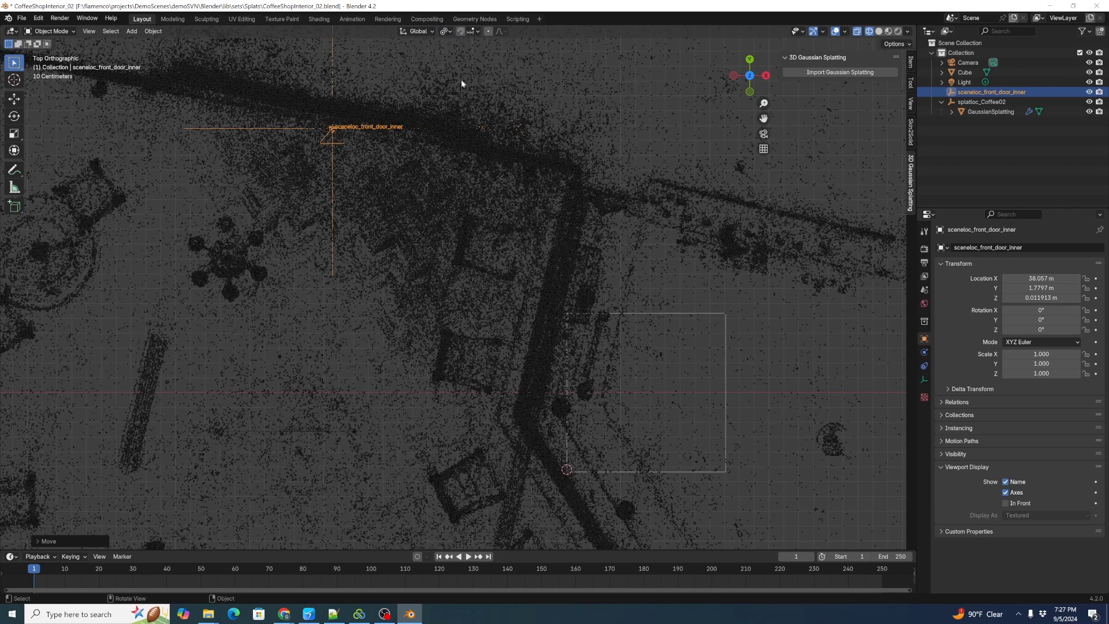
pyautogui.click(444, 32)
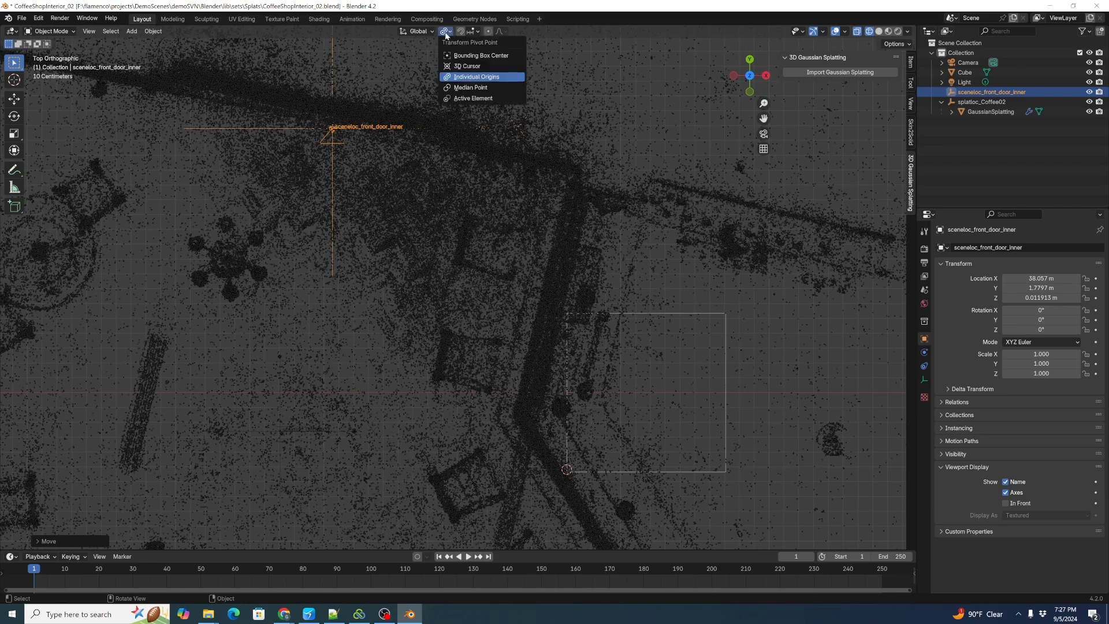
pyautogui.click(469, 79)
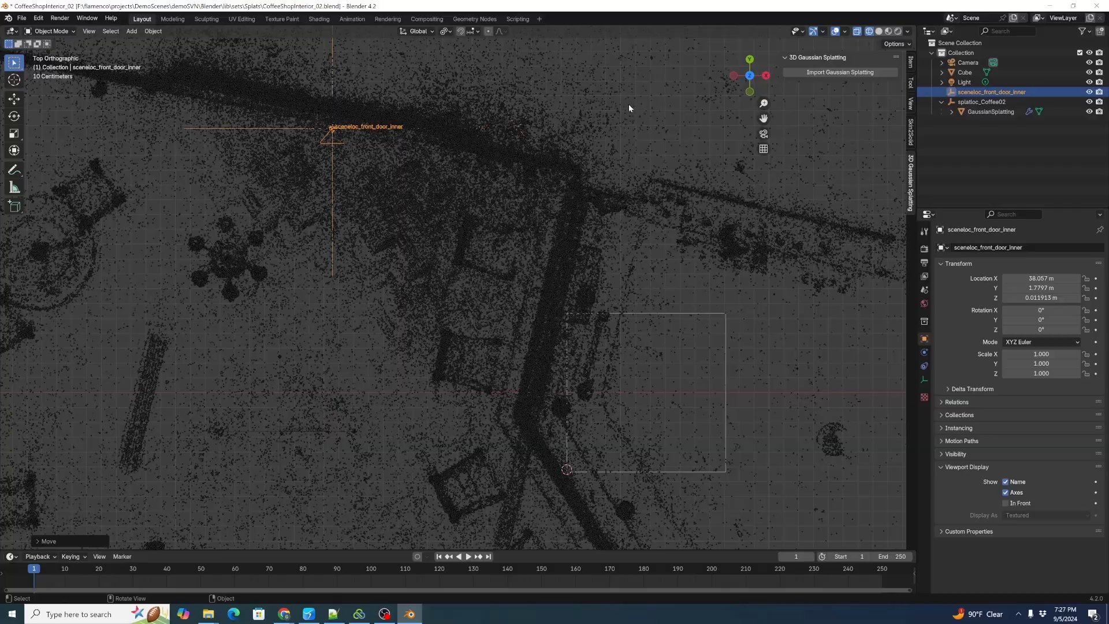
pyautogui.press('r')
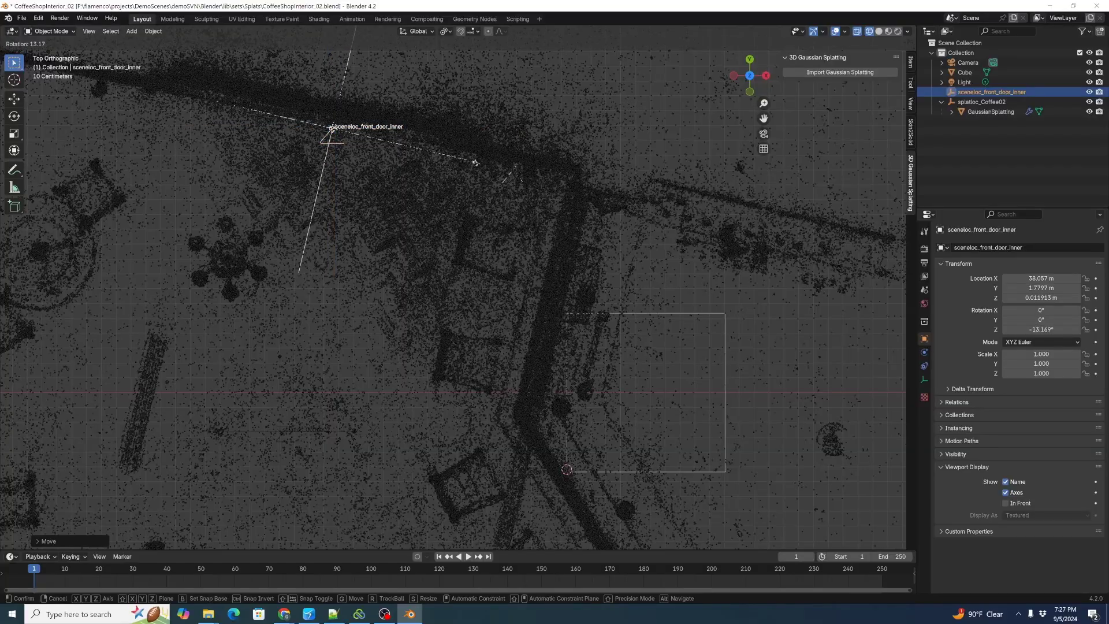
pyautogui.click(475, 164)
# Set the transform orientation to Local and move the sceneloc_front_door_inner empty about 0.11 m along its Y axis toward the door.
pyautogui.moveTo(474, 164); pyautogui.dragTo(445, 126, button='middle')
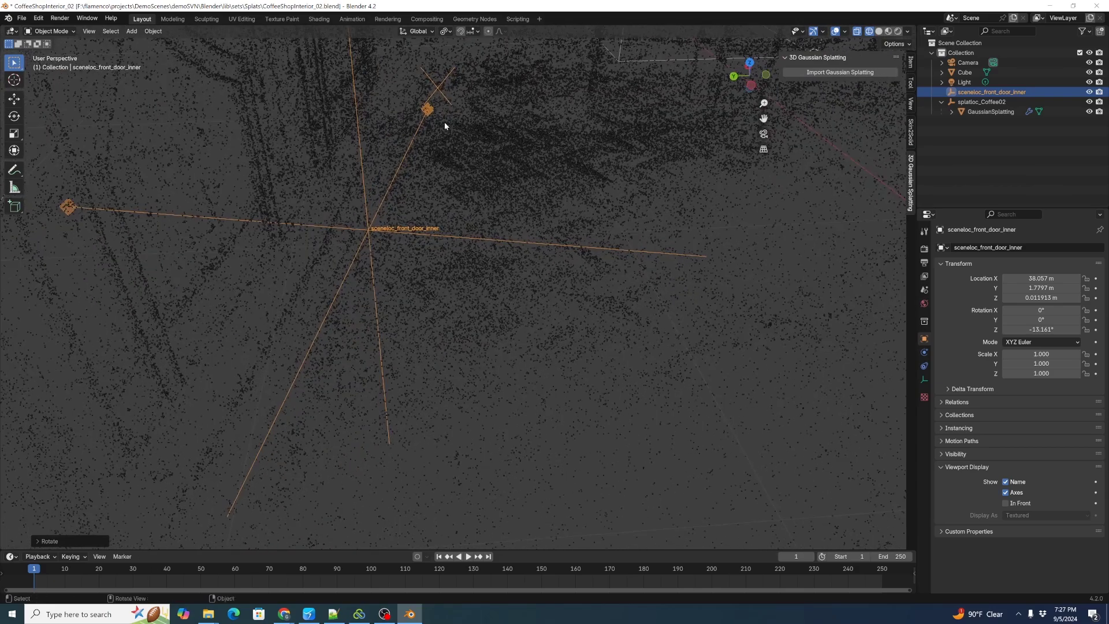
pyautogui.click(429, 32)
pyautogui.click(418, 71)
pyautogui.press('g')
pyautogui.press('y')
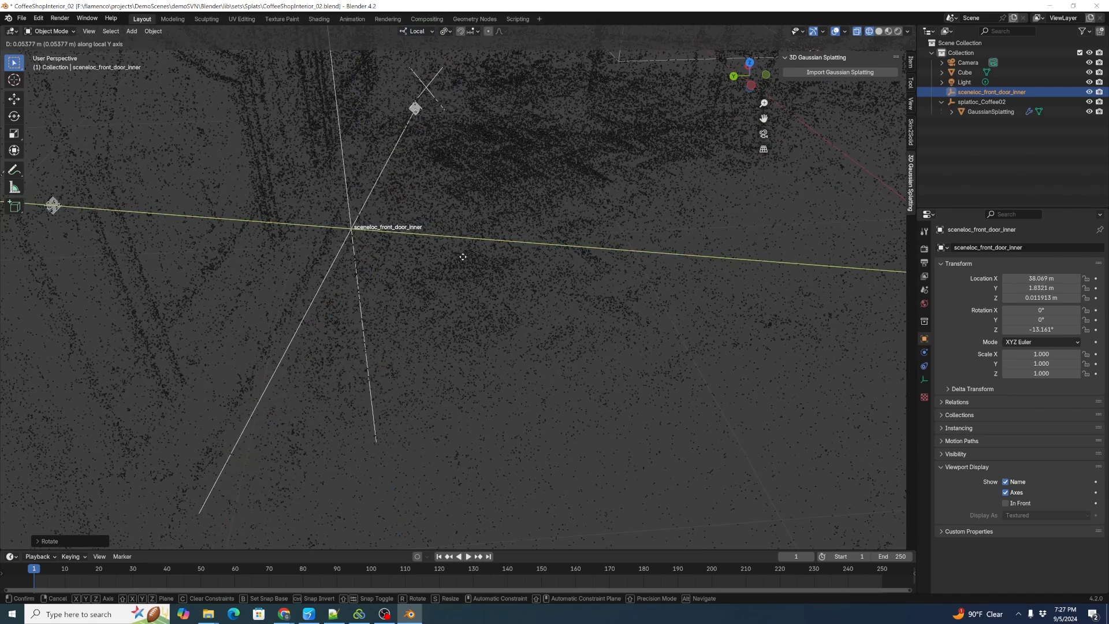
pyautogui.click(448, 254)
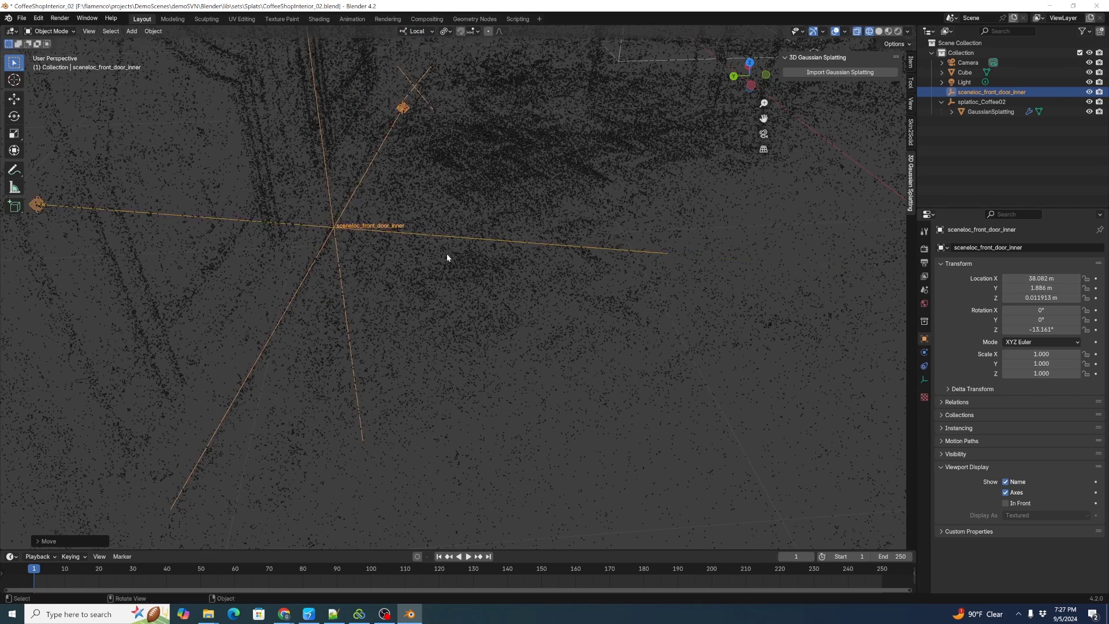
# Rotate the sceneloc_front_door_inner empty around its local Z axis to about -12°.
pyautogui.press('r')
pyautogui.press('z')
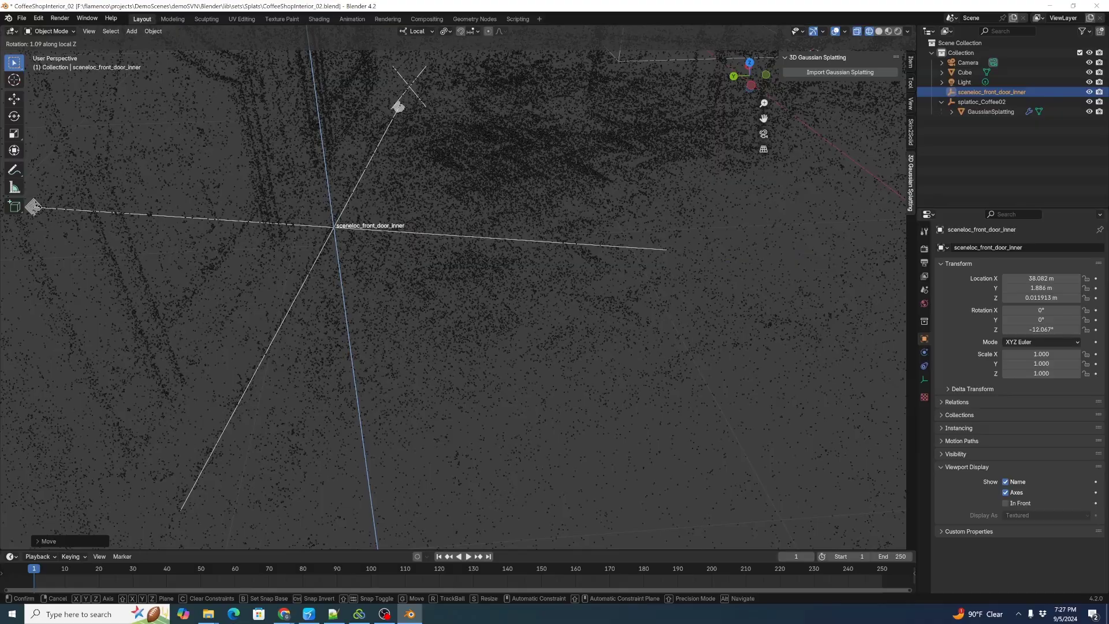
pyautogui.click(434, 261)
# Hide the GaussianSplatting object and add a Plain Axes empty with the 3D cursor placed on the cube's top near the corner.
pyautogui.moveTo(578, 324); pyautogui.dragTo(522, 291, button='middle')
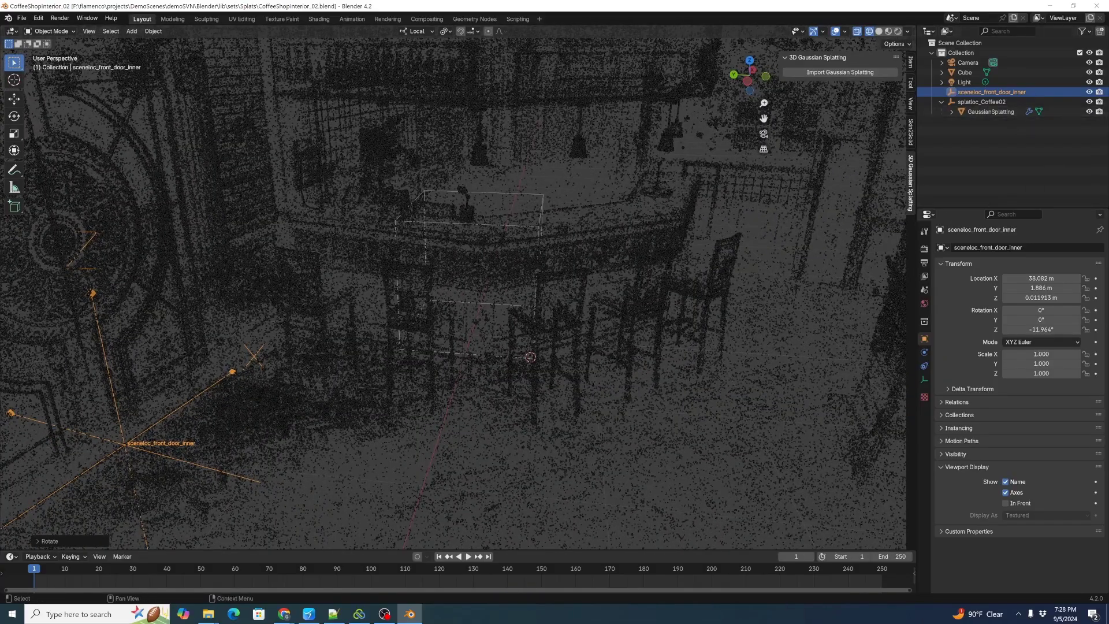
pyautogui.click(1088, 111)
pyautogui.hotkey('shift', 'a')
pyautogui.moveTo(537, 237)
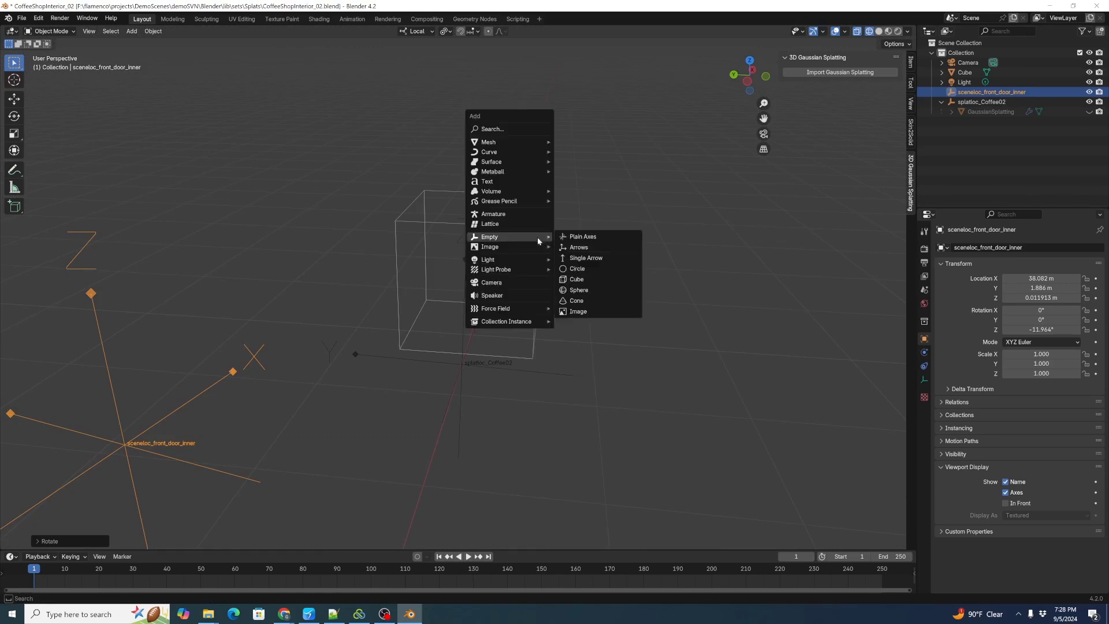
pyautogui.click(583, 237)
# Rename the new empty to sceneloc_bar_top and enable its Name and Axes display.
pyautogui.press('F2')
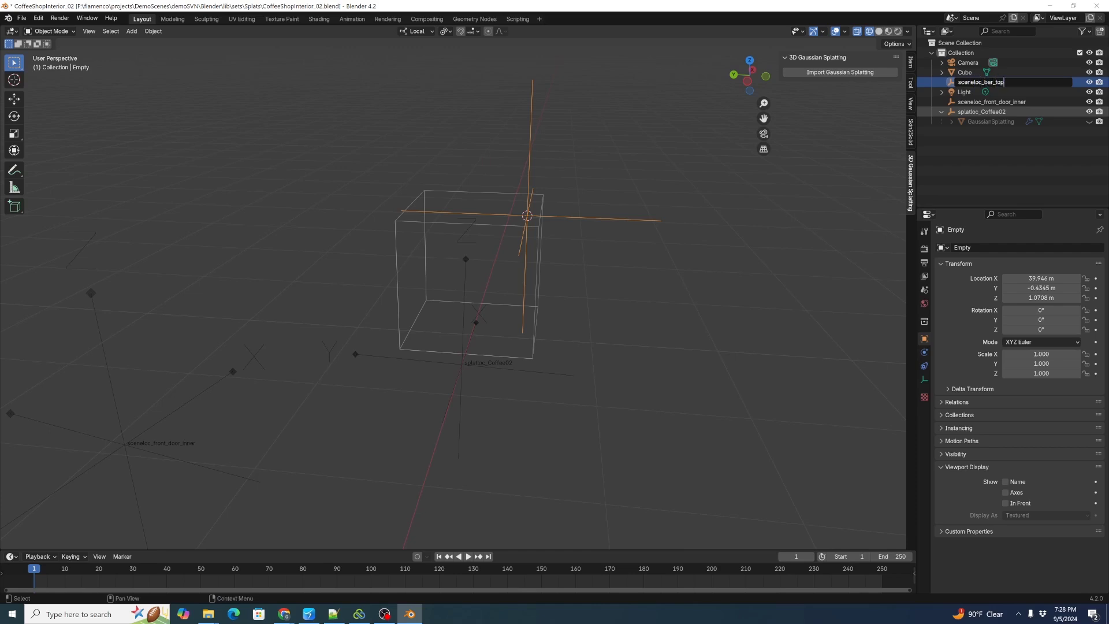
pyautogui.write('sceneloc_bar_top')
pyautogui.press('Return')
pyautogui.click(1005, 493)
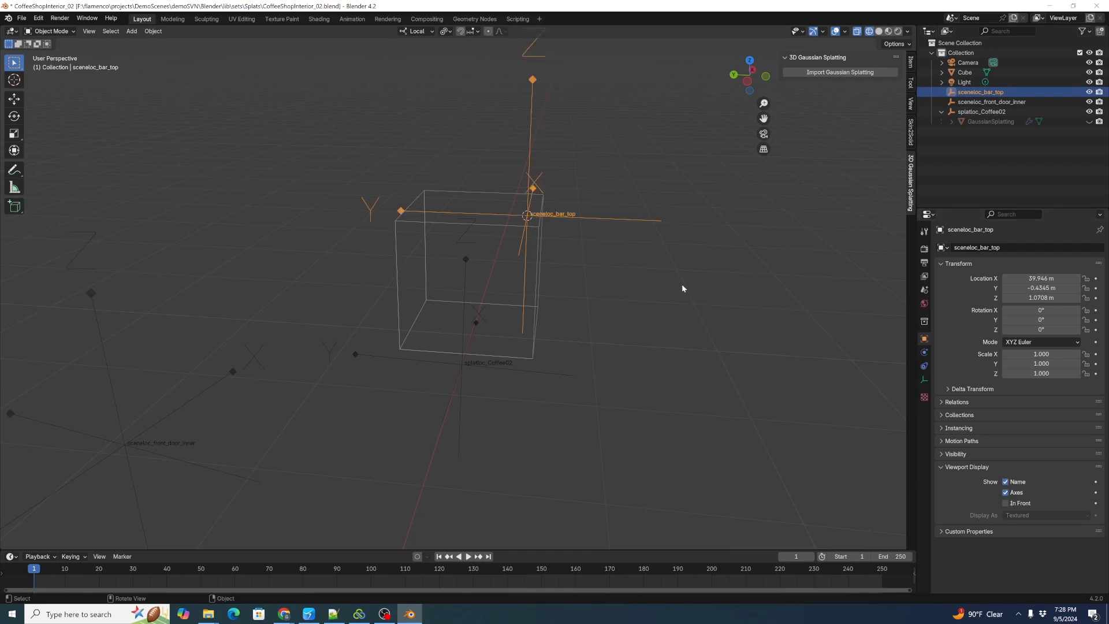
# Unhide the GaussianSplatting object beneath the splatloc_Coffee02 empty.
pyautogui.moveTo(736, 252); pyautogui.dragTo(695, 290, button='middle')
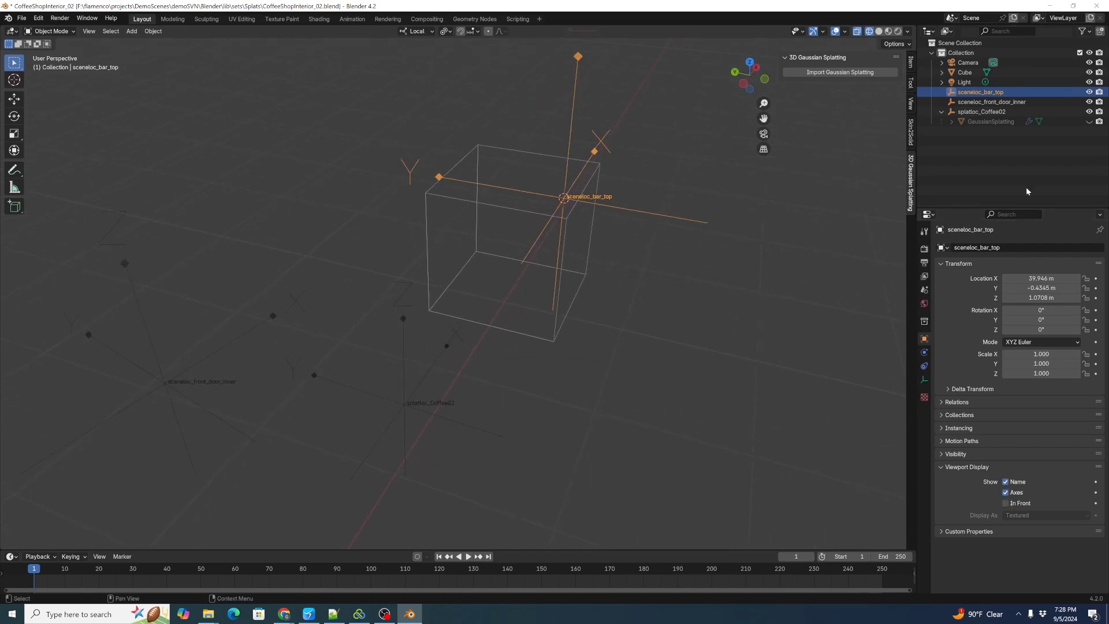
pyautogui.click(1088, 122)
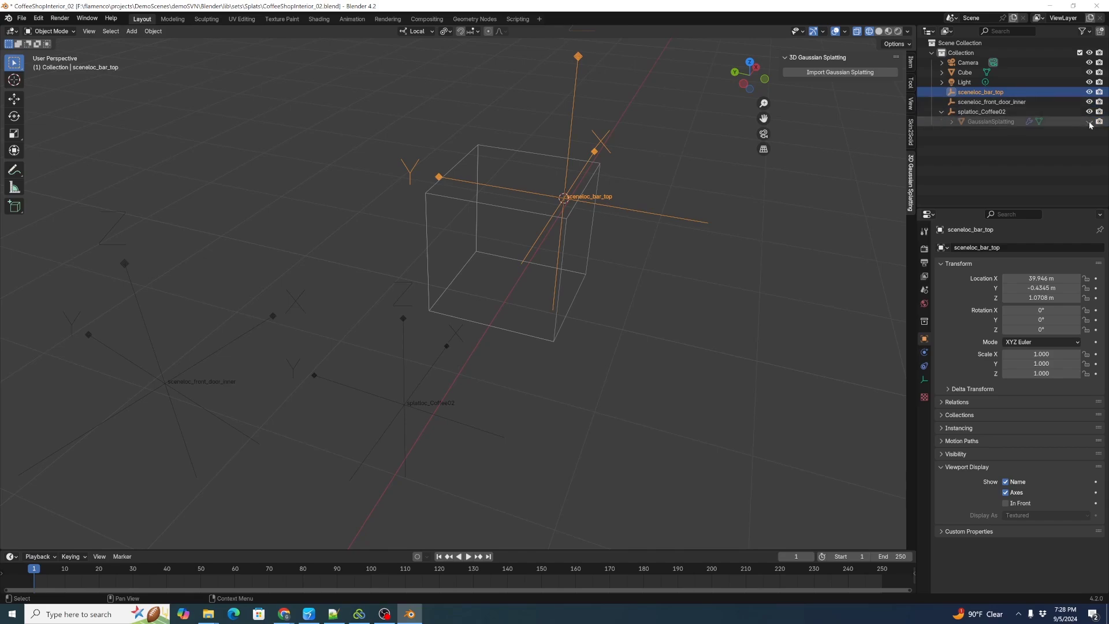
# Move the sceneloc_bar_top empty along its local Y and X axes to about X 39.888 m, Y -0.115 m.
pyautogui.moveTo(625, 210); pyautogui.dragTo(541, 235, button='middle')
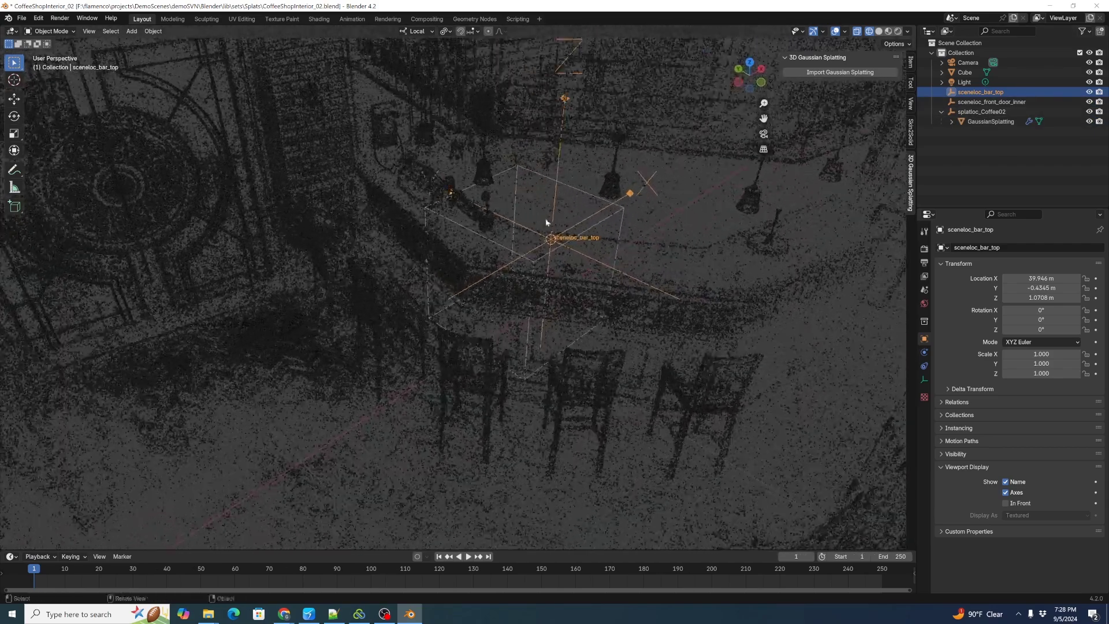
pyautogui.moveTo(573, 255); pyautogui.dragTo(524, 250, button='middle')
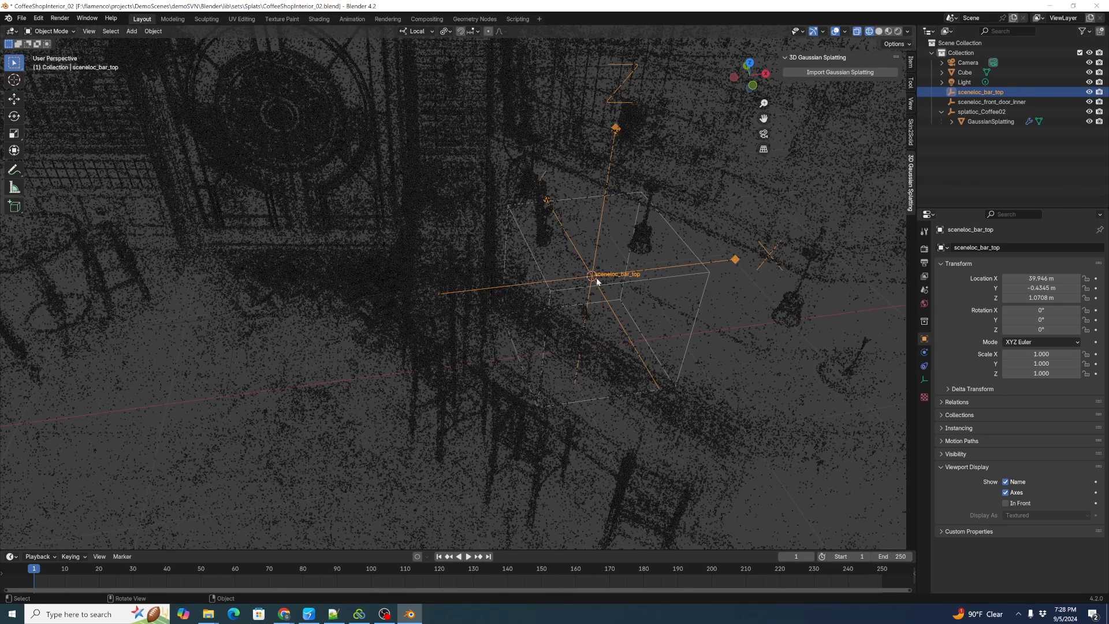
pyautogui.press('g')
pyautogui.press('y')
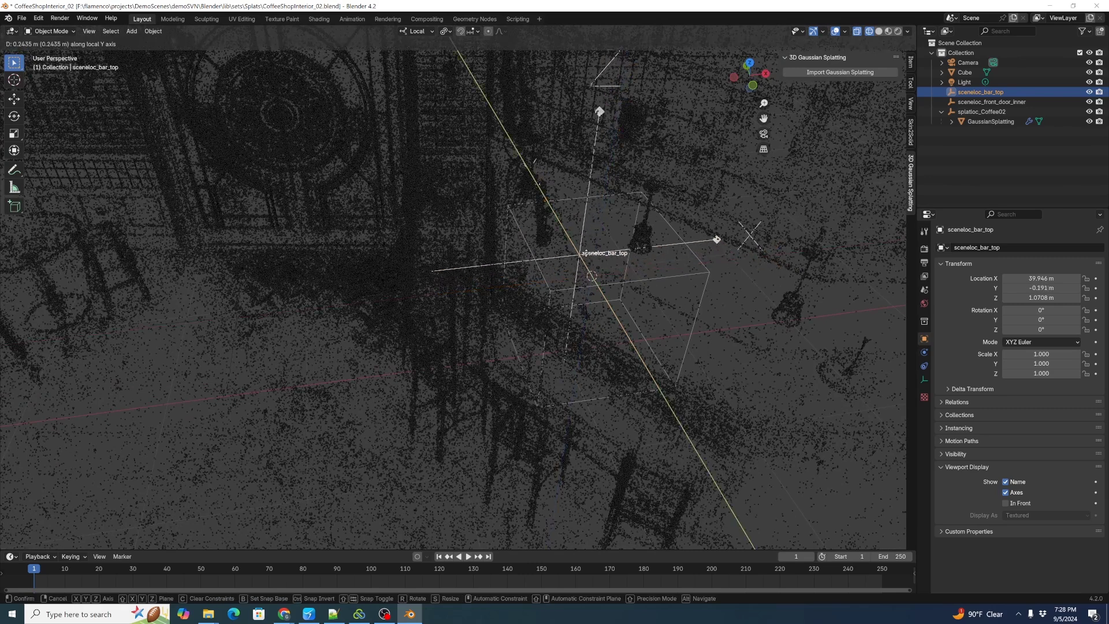
pyautogui.press('x')
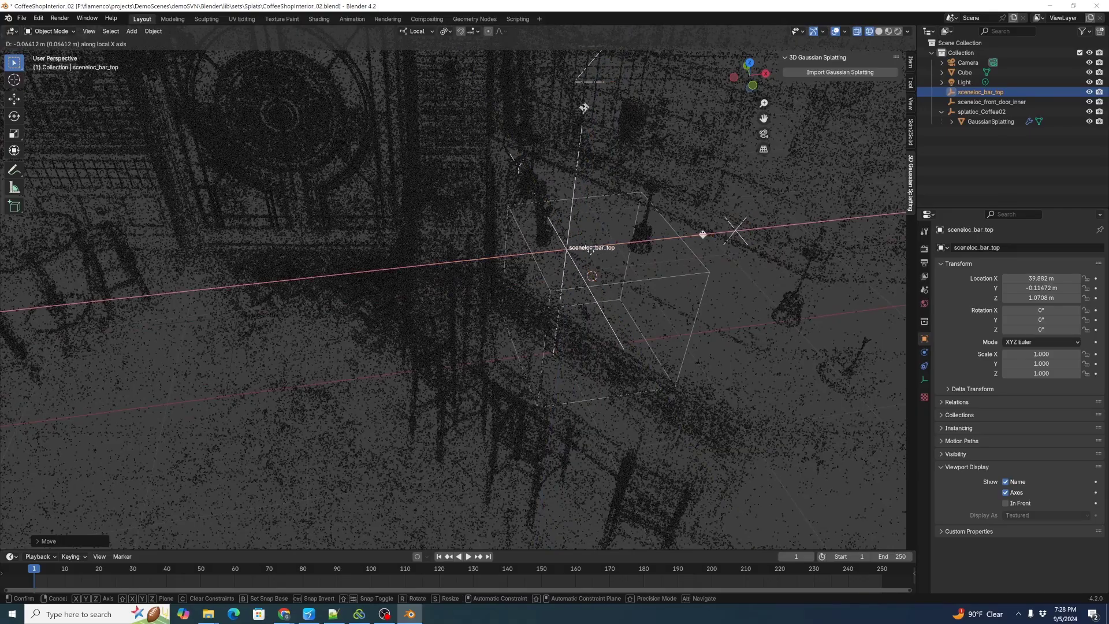
pyautogui.click(589, 255)
# Rotate the sceneloc_bar_top empty around its local Z axis to about -58° and save the scene.
pyautogui.moveTo(588, 252); pyautogui.dragTo(579, 275, button='middle')
pyautogui.moveTo(601, 325); pyautogui.dragTo(517, 322, button='middle')
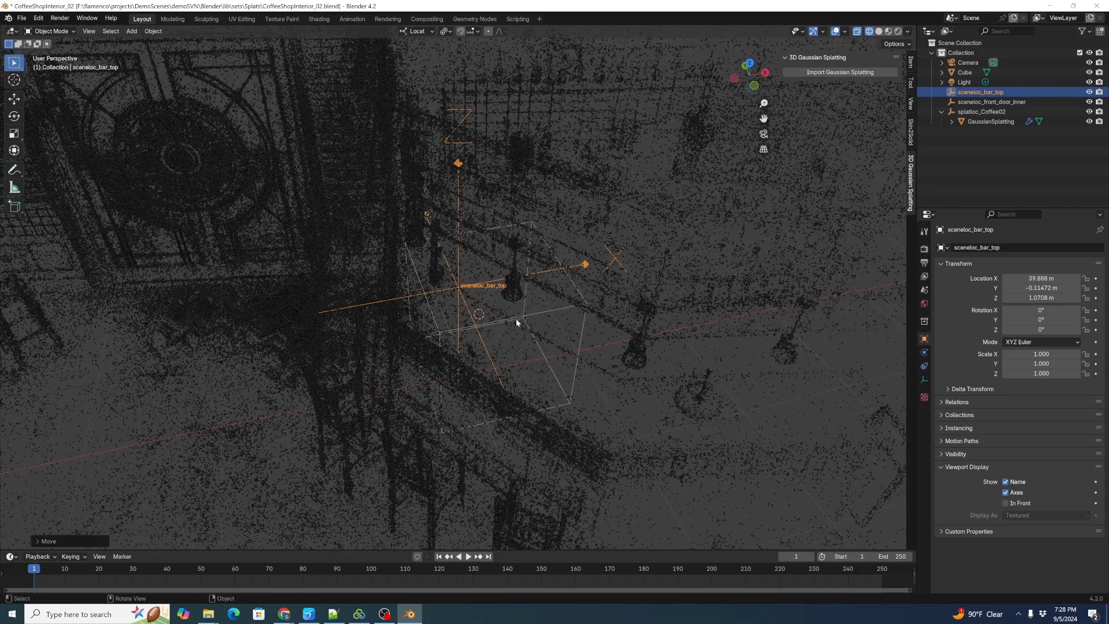
pyautogui.press('r')
pyautogui.press('z')
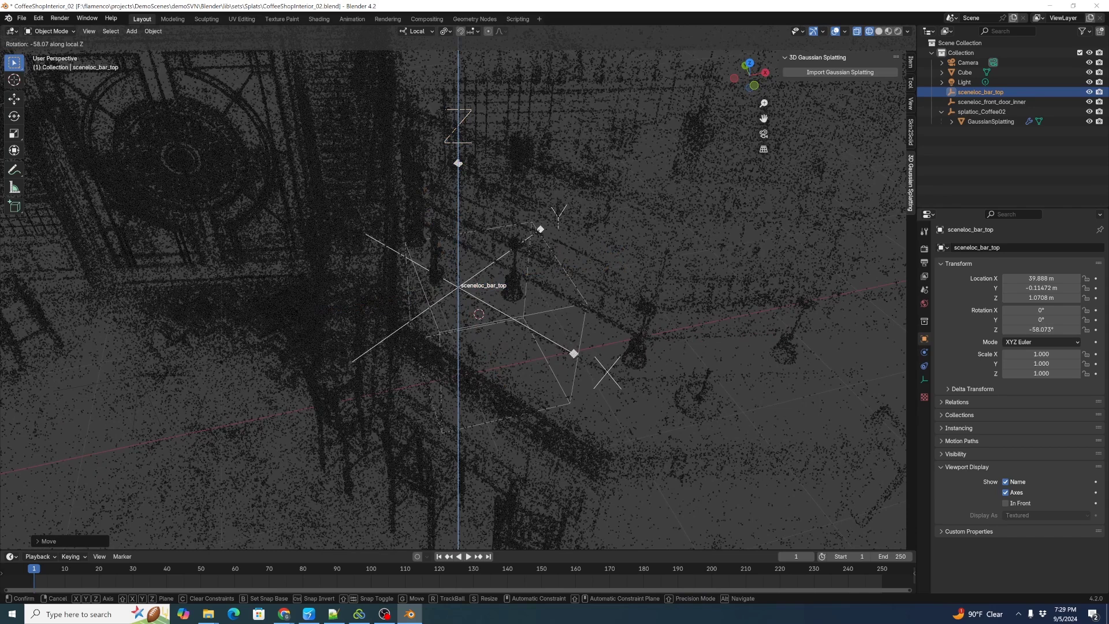
pyautogui.click(480, 383)
pyautogui.moveTo(505, 379); pyautogui.dragTo(624, 391, button='middle')
pyautogui.hotkey('ctrl', 's')
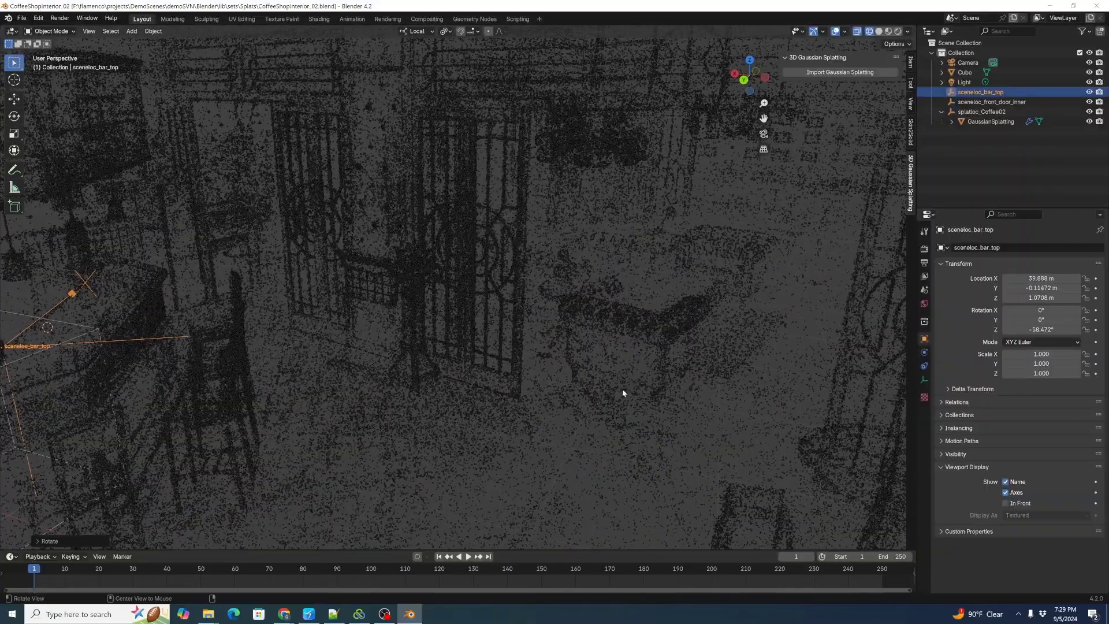
# Hide the GaussianSplatting object and add a Plain Axes empty with the 3D cursor placed at the cube's bottom corner.
pyautogui.click(1089, 122)
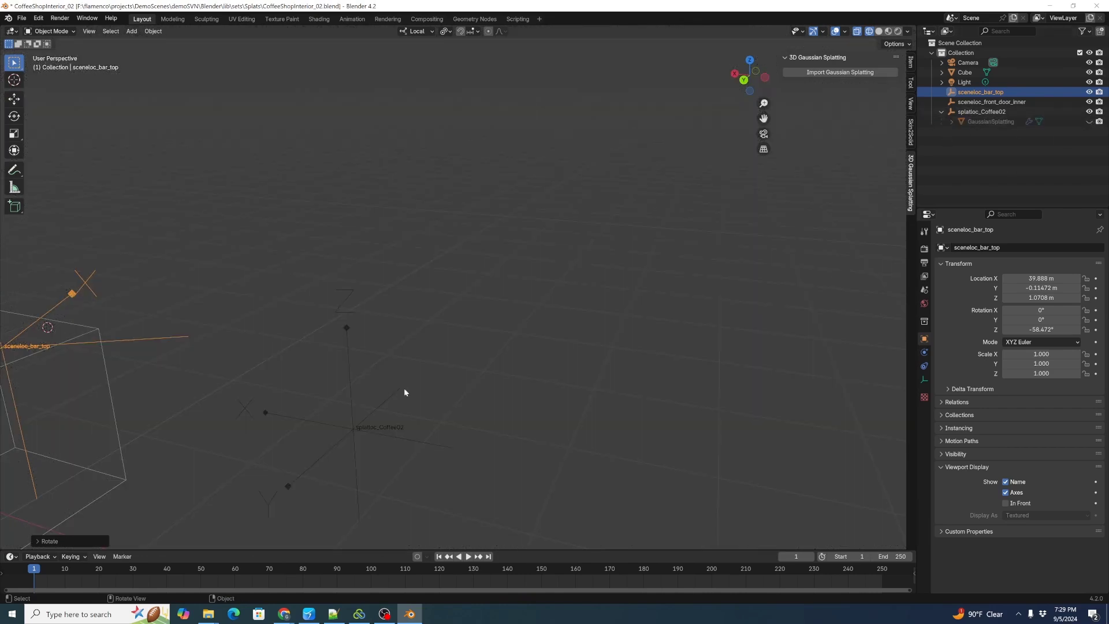
pyautogui.keyDown('shift'); pyautogui.rightClick(122, 475); pyautogui.keyUp('shift')
pyautogui.keyDown('shift'); pyautogui.rightClick(131, 482); pyautogui.keyUp('shift')
pyautogui.hotkey('shift', 'a')
pyautogui.moveTo(173, 487)
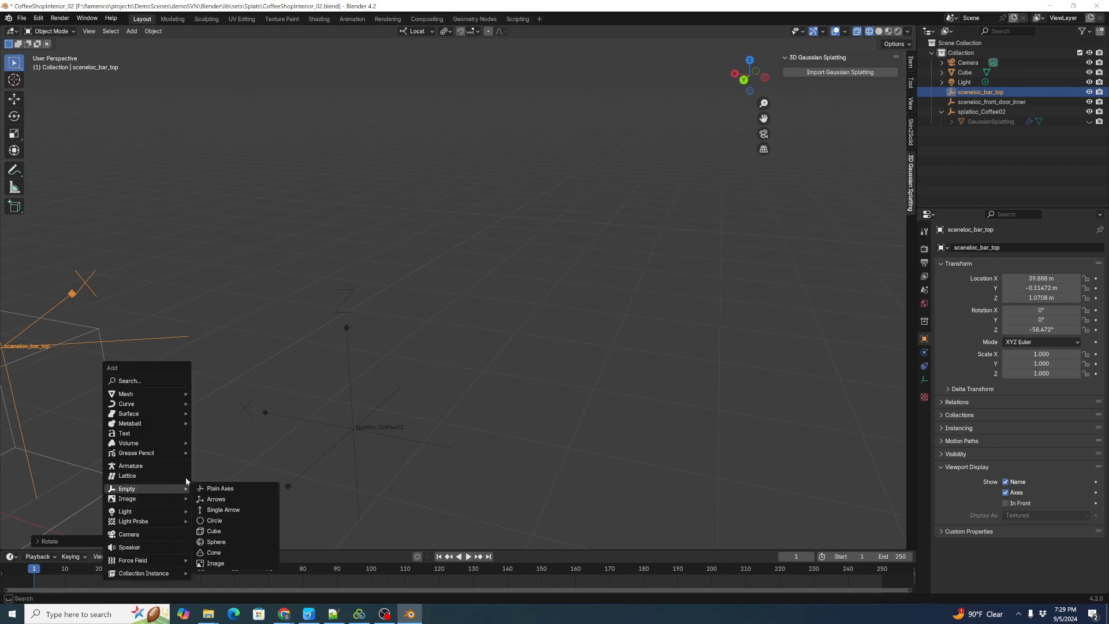
pyautogui.click(221, 488)
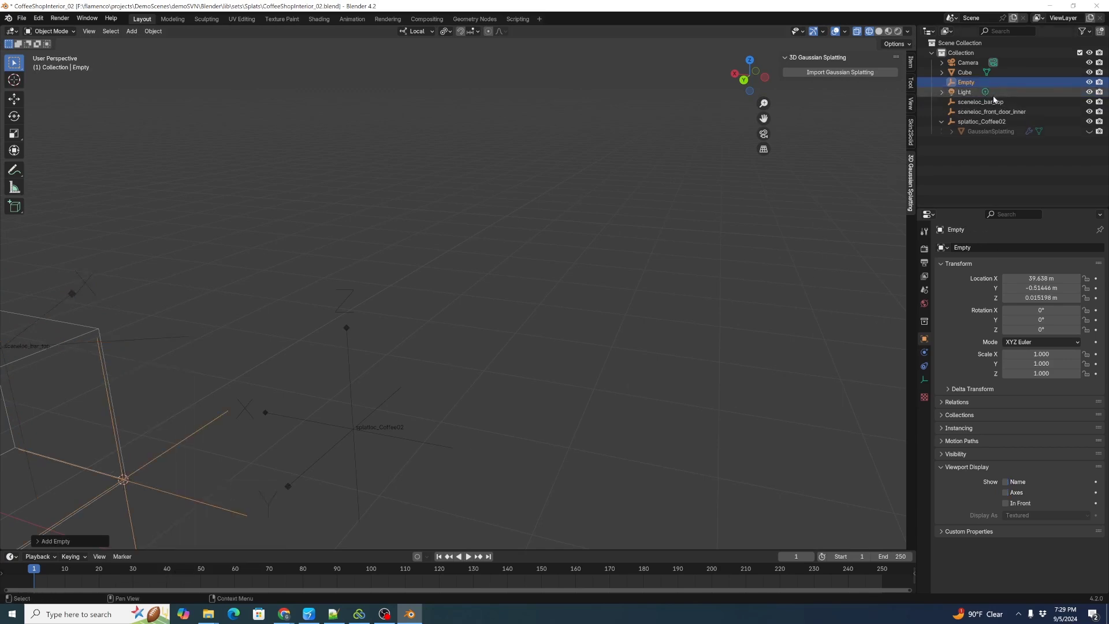
# Rename the new empty to sceneloc_sliding_door.
pyautogui.doubleClick(967, 82)
pyautogui.write('sceneloc')
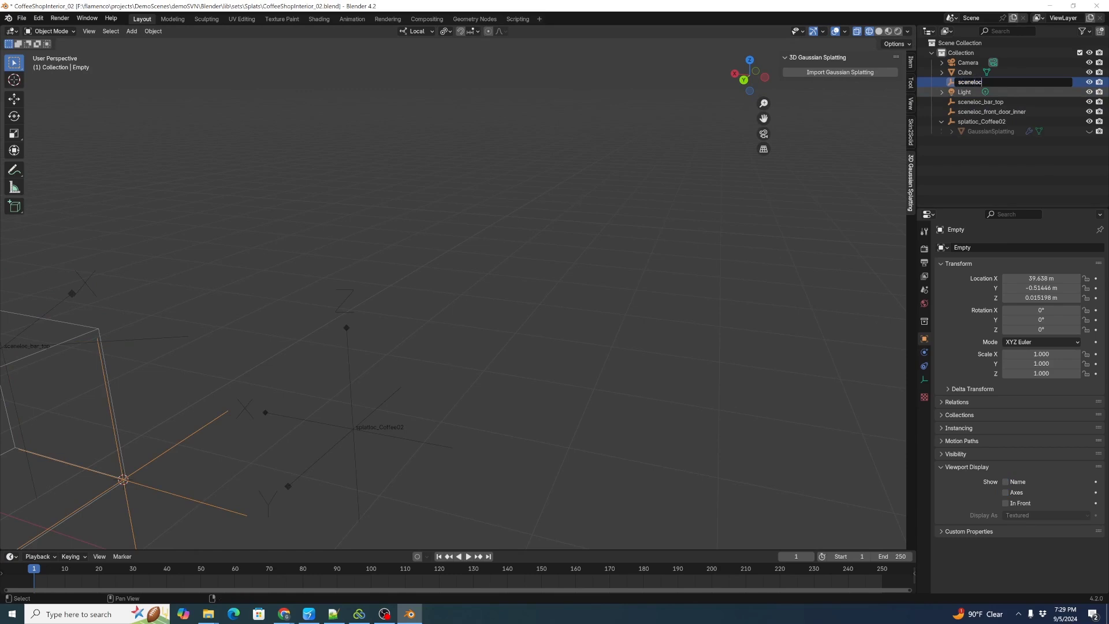
pyautogui.write('_sliding_door')
pyautogui.press('Return')
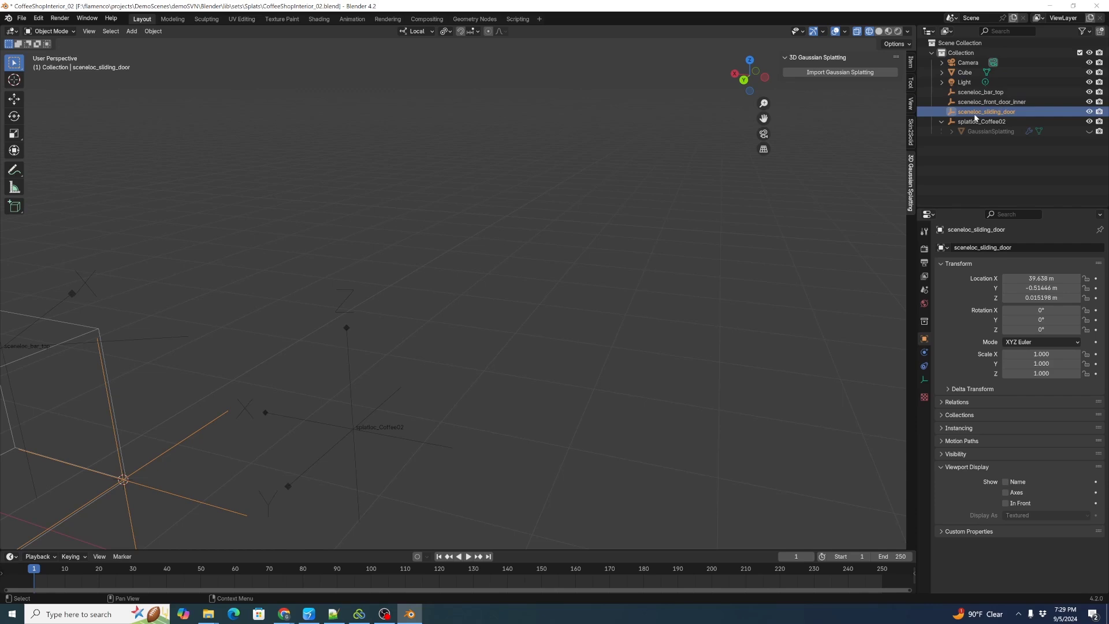
# Unhide the GaussianSplatting object and enable the Name and Axes display of the sceneloc_sliding_door empty.
pyautogui.click(1088, 131)
pyautogui.click(1005, 482)
pyautogui.click(1005, 492)
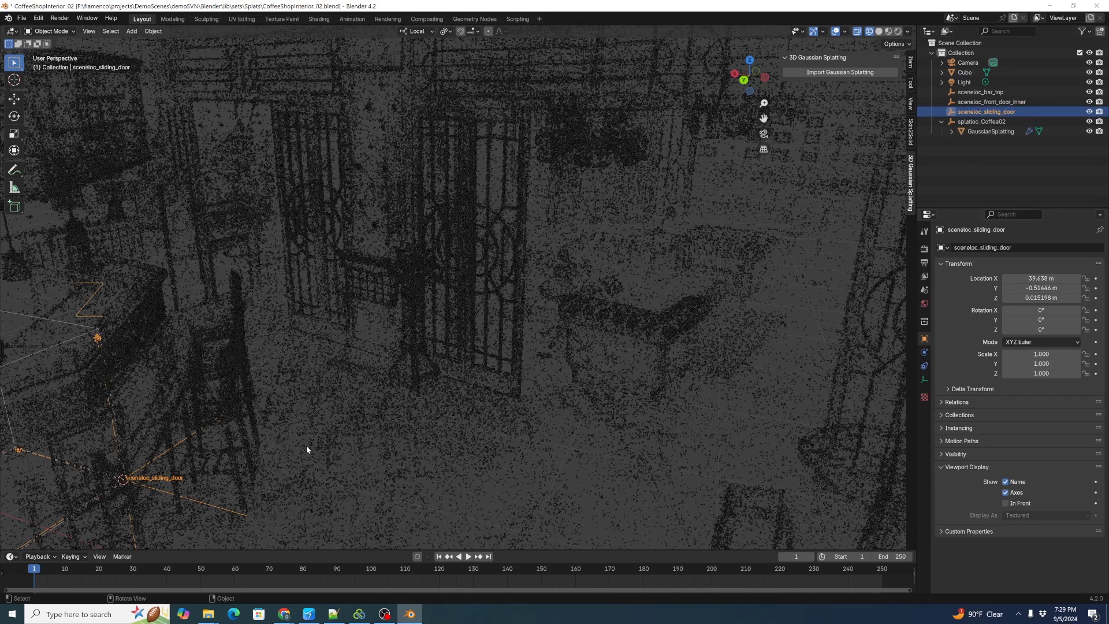
# Move the sceneloc_sliding_door empty to the foot of the sliding door, at about X 37.62 m, Y -2.6 m.
pyautogui.press('g')
pyautogui.press('y')
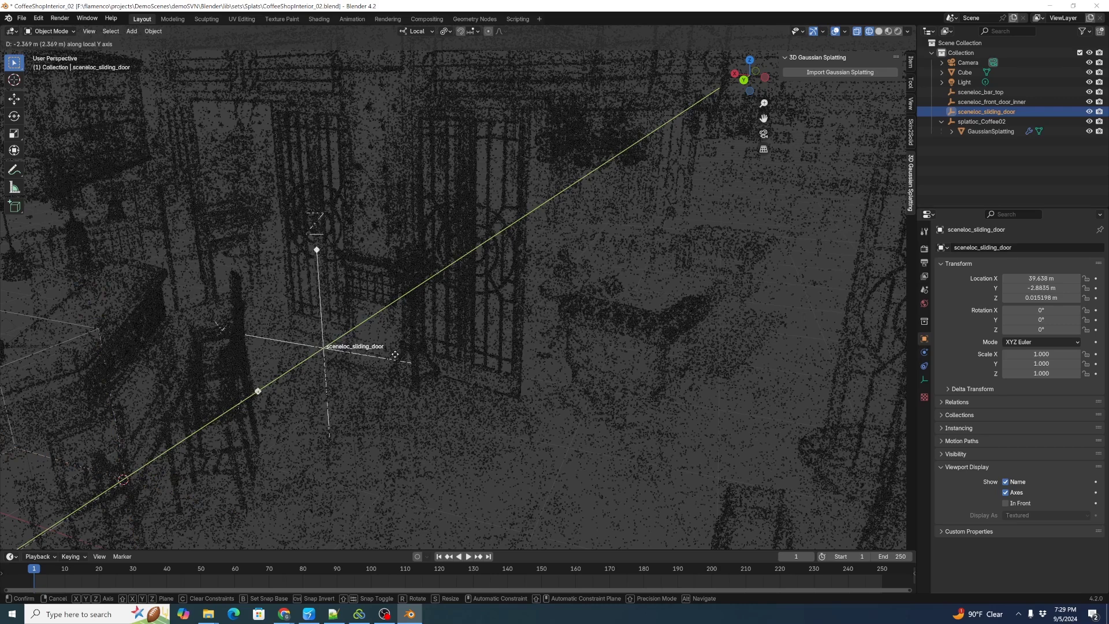
pyautogui.press('x')
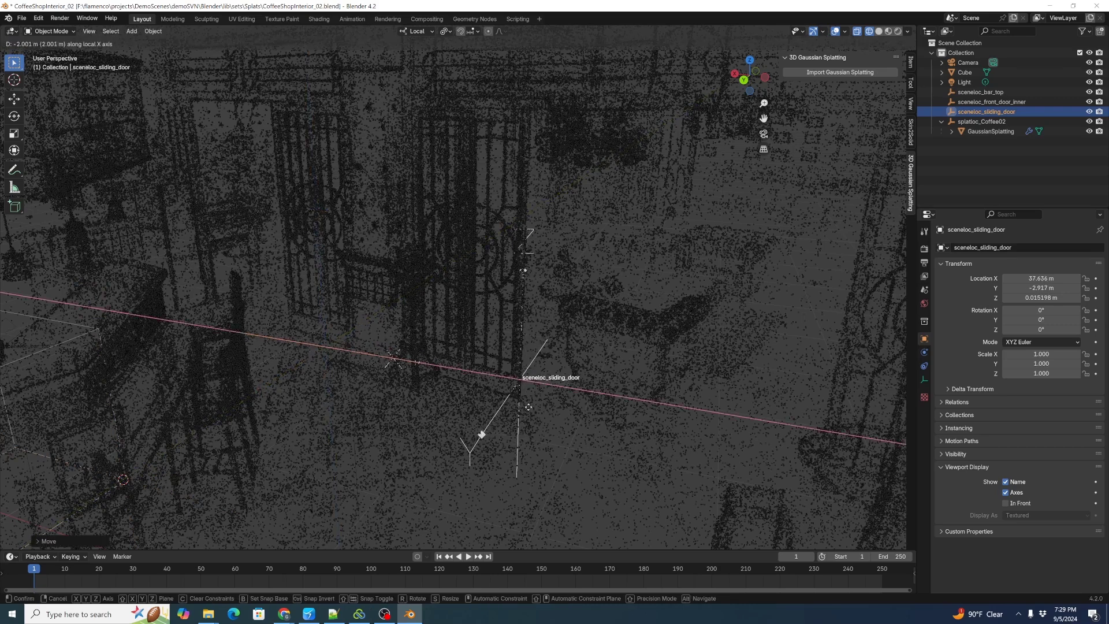
pyautogui.press('y')
pyautogui.click(542, 416)
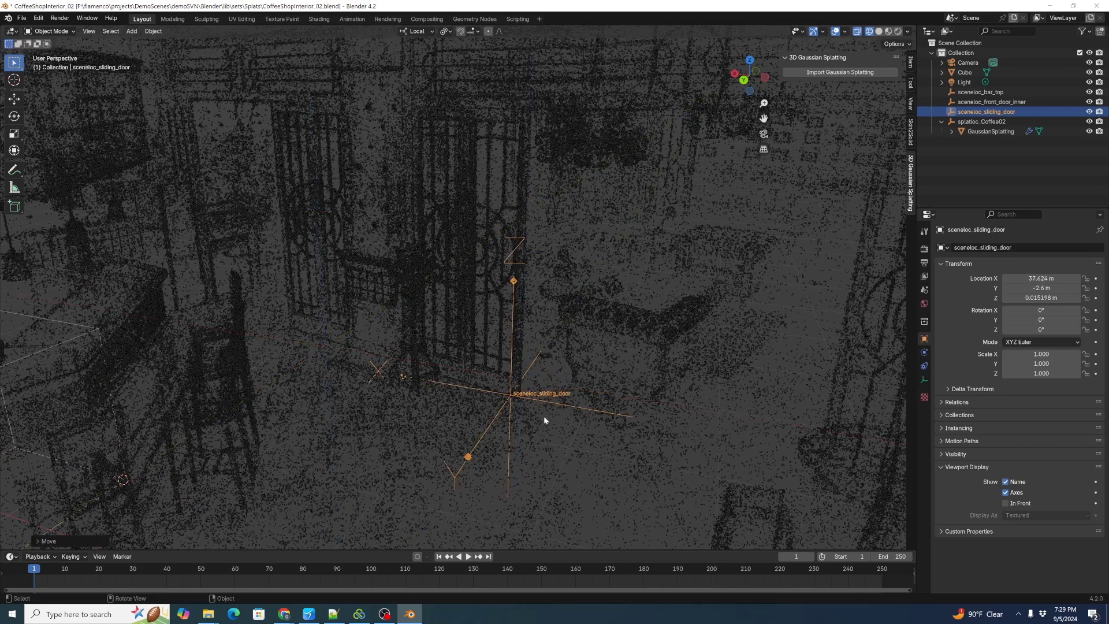
# Rotate the sceneloc_sliding_door empty 180° around its local Z axis.
pyautogui.press('KP_Decimal')
pyautogui.moveTo(436, 258); pyautogui.dragTo(490, 357, button='middle')
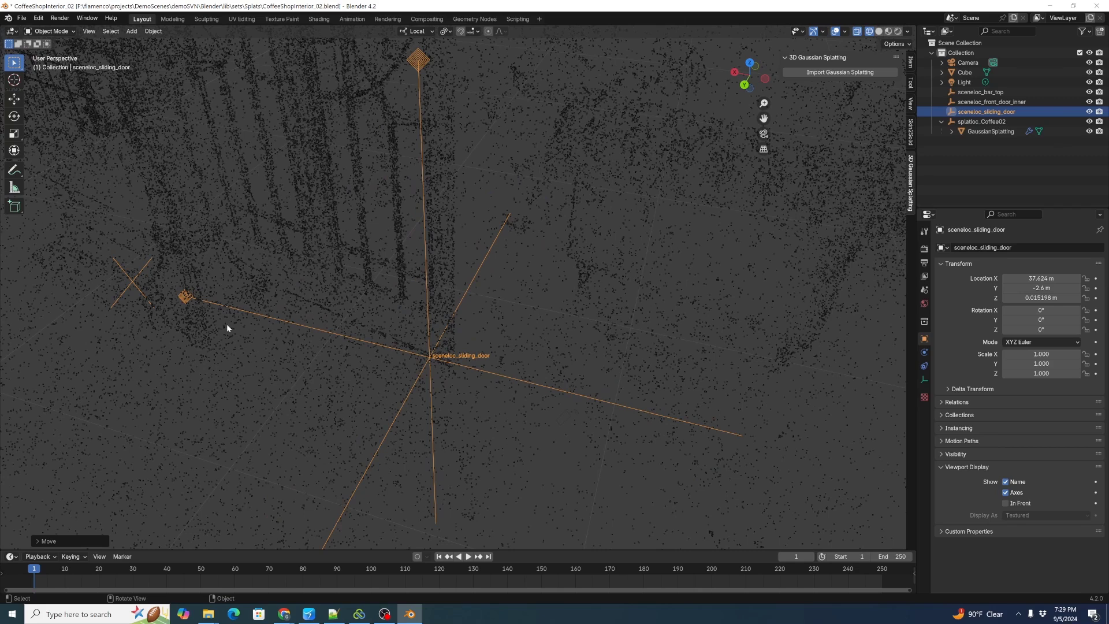
pyautogui.press('r')
pyautogui.press('z')
pyautogui.press('z')
pyautogui.write('180')
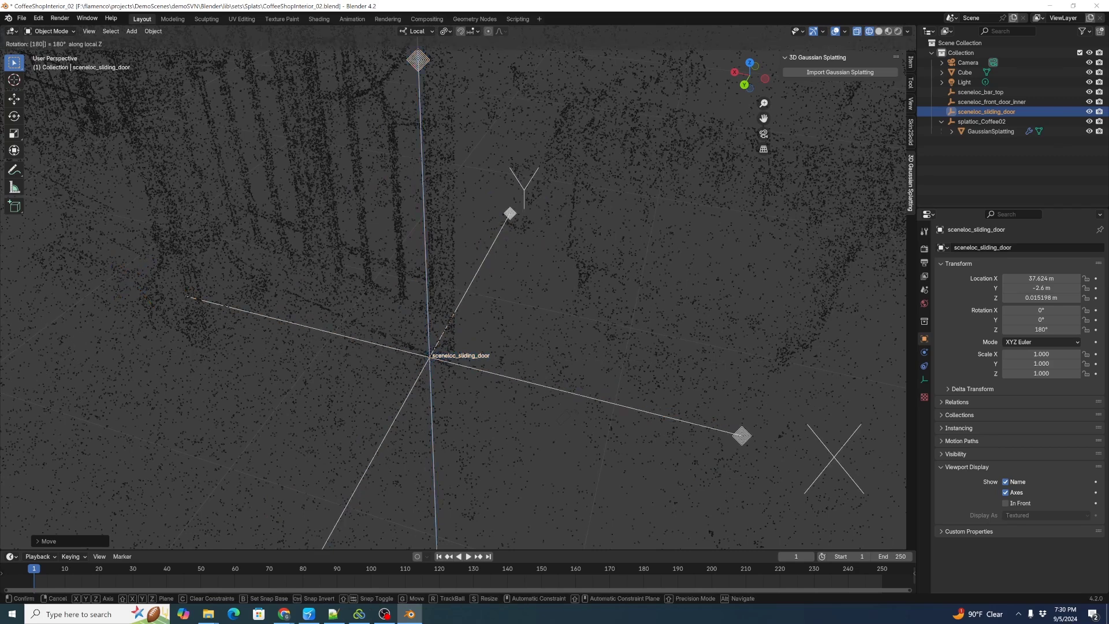
pyautogui.press('Return')
# Nudge the sceneloc_sliding_door empty along its local X and Z axes to about X 37.556 m, Z -0.005 m.
pyautogui.moveTo(510, 319); pyautogui.dragTo(523, 345, button='middle')
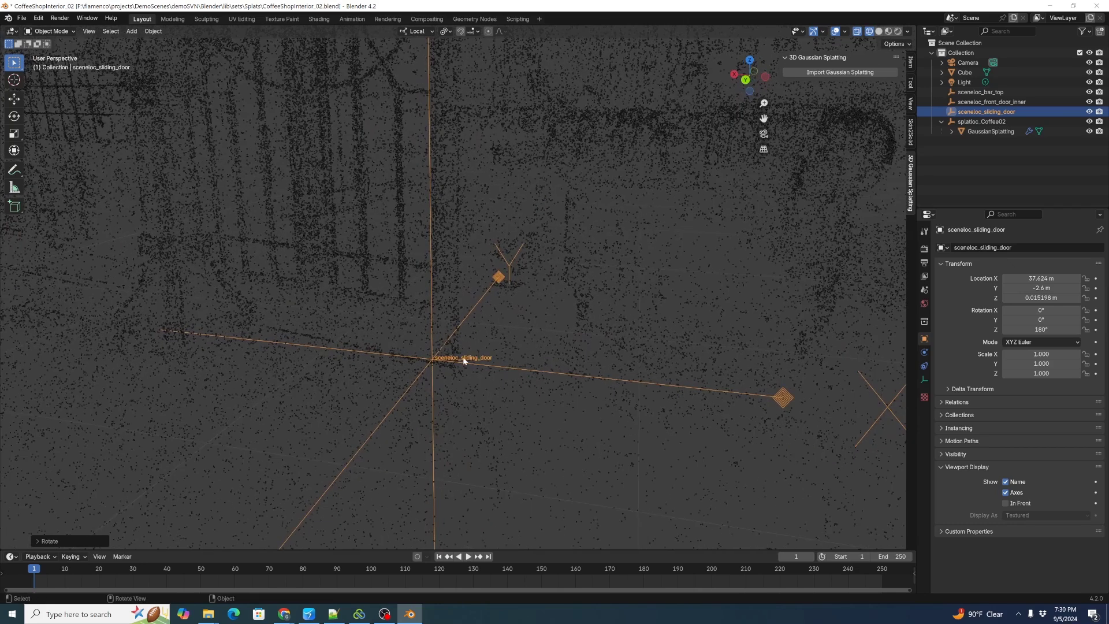
pyautogui.press('g')
pyautogui.press('x')
pyautogui.click(540, 318)
pyautogui.moveTo(541, 318)
pyautogui.mouseDown(button='middle')
pyautogui.moveTo(490, 347)
pyautogui.moveTo(512, 307)
pyautogui.moveTo(564, 291)
pyautogui.moveTo(545, 304)
pyautogui.moveTo(485, 299)
pyautogui.moveTo(535, 315)
pyautogui.moveTo(651, 306)
pyautogui.moveTo(562, 369)
pyautogui.moveTo(504, 370)
pyautogui.moveTo(642, 379)
pyautogui.moveTo(547, 383)
pyautogui.moveTo(466, 420)
pyautogui.moveTo(481, 448)
pyautogui.moveTo(470, 404)
pyautogui.moveTo(576, 419)
pyautogui.moveTo(584, 435)
pyautogui.moveTo(567, 424)
pyautogui.mouseUp(button='middle')
pyautogui.press('g')
pyautogui.press('z')
pyautogui.press('z')
pyautogui.click(490, 306)
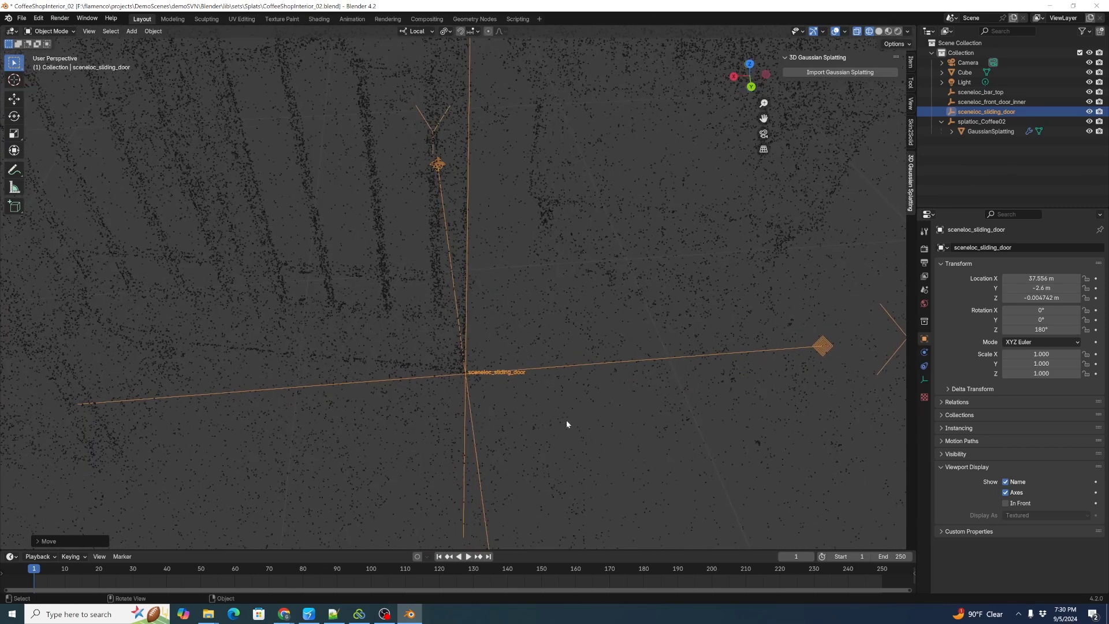
# Rotate the sceneloc_sliding_door empty by about -12° around its local Z axis to align it with the door.
pyautogui.press('r')
pyautogui.press('z')
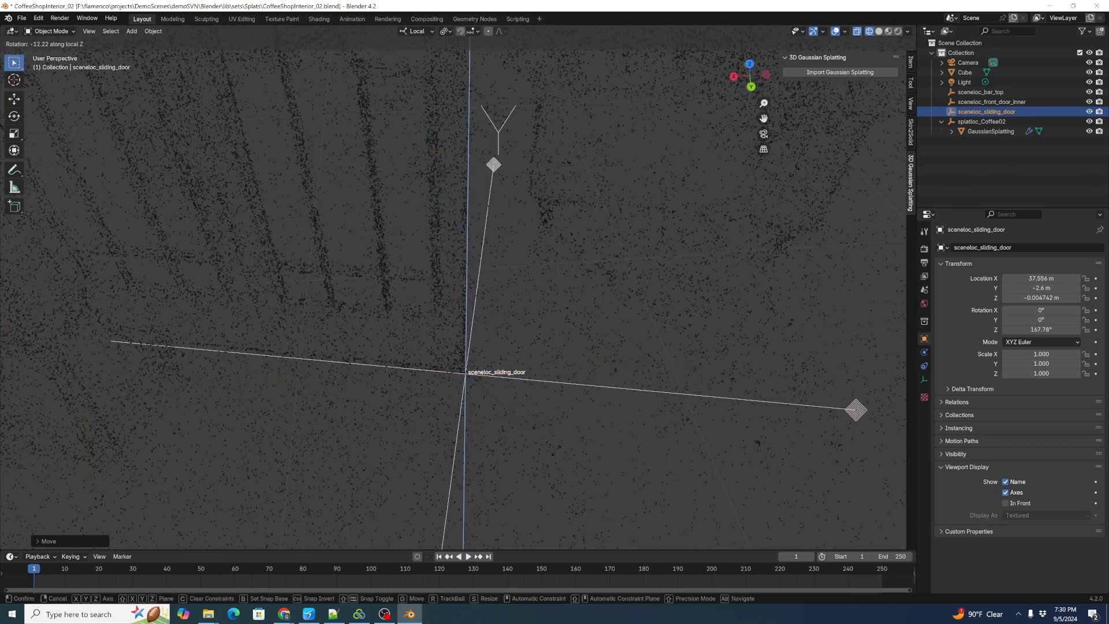
pyautogui.click(570, 449)
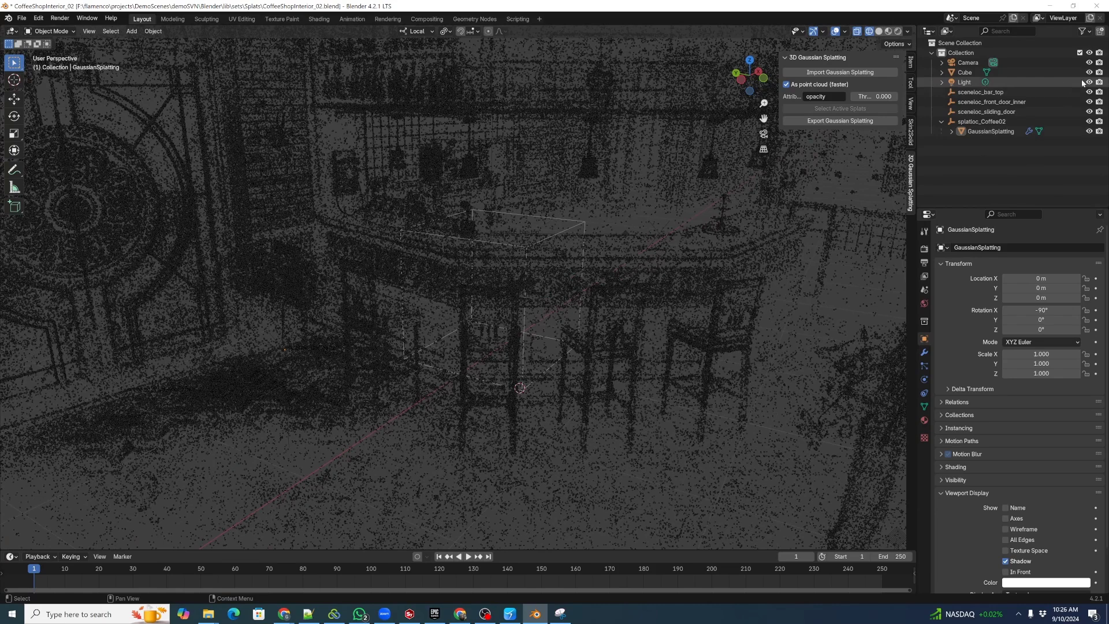
# Hide the Cube object and add a new mesh cube with the 3D cursor placed outside the room's dense point cloud.
pyautogui.click(1091, 74)
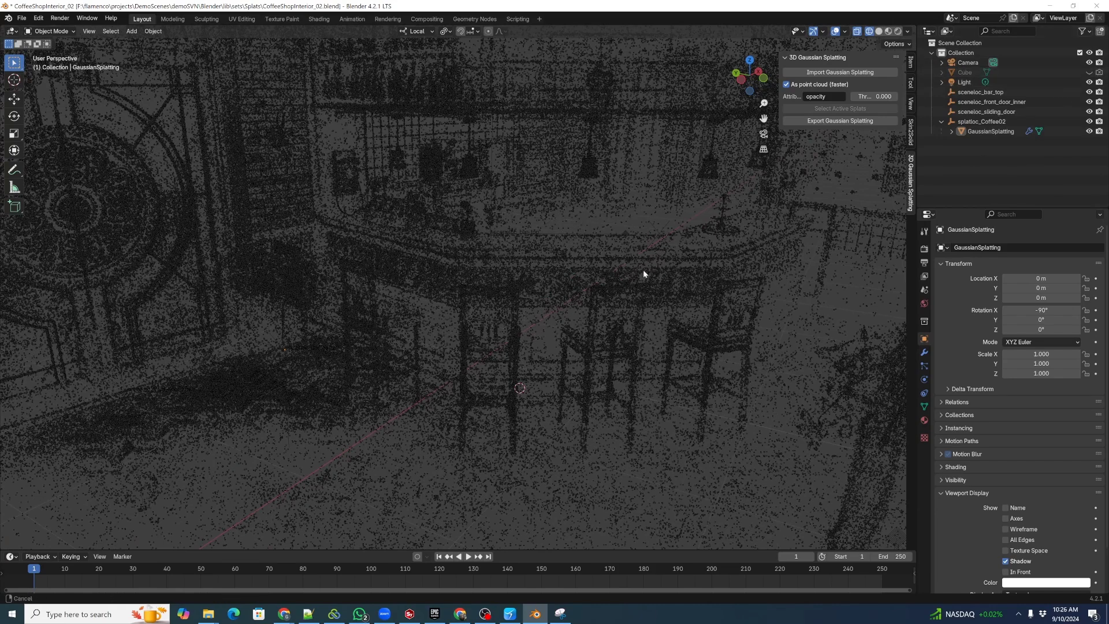
pyautogui.scroll(-3, 642, 269)
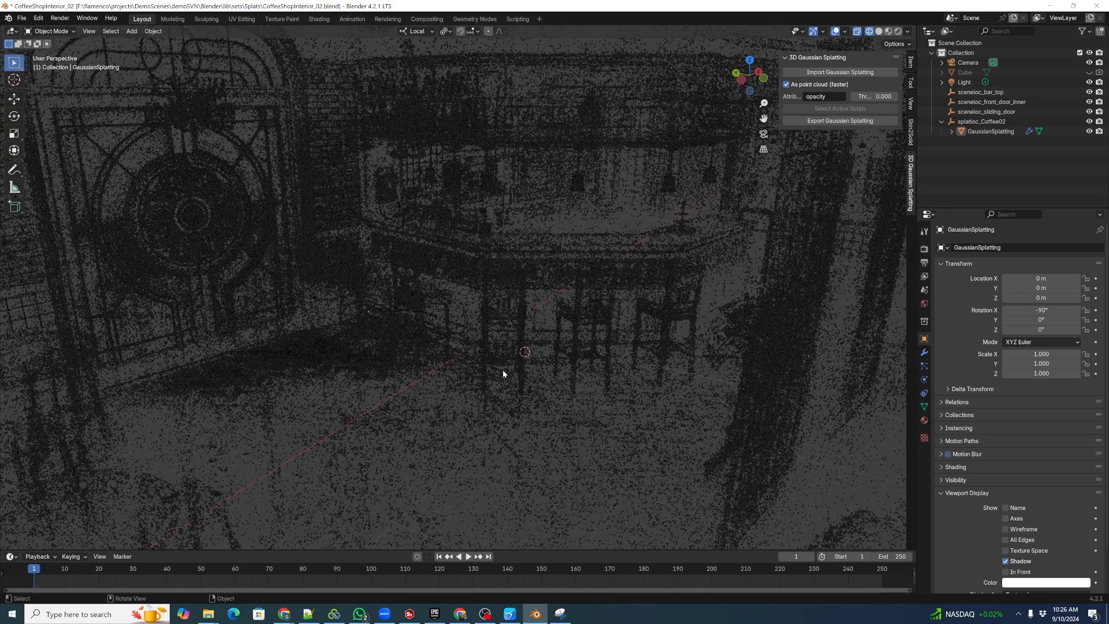
pyautogui.scroll(-5, 504, 363)
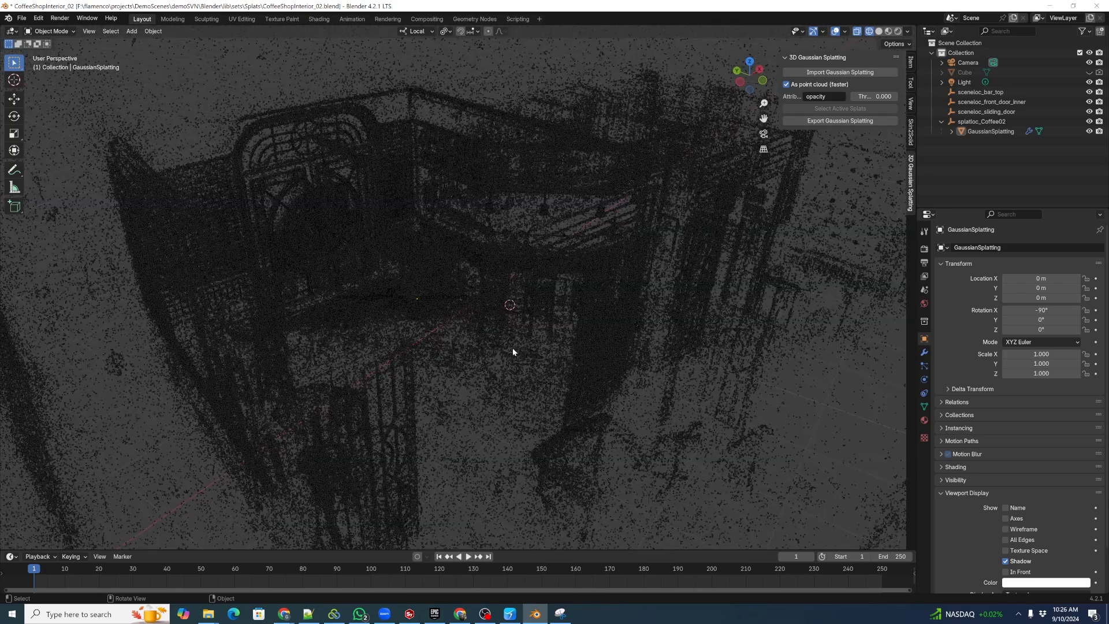
pyautogui.scroll(-4, 575, 298)
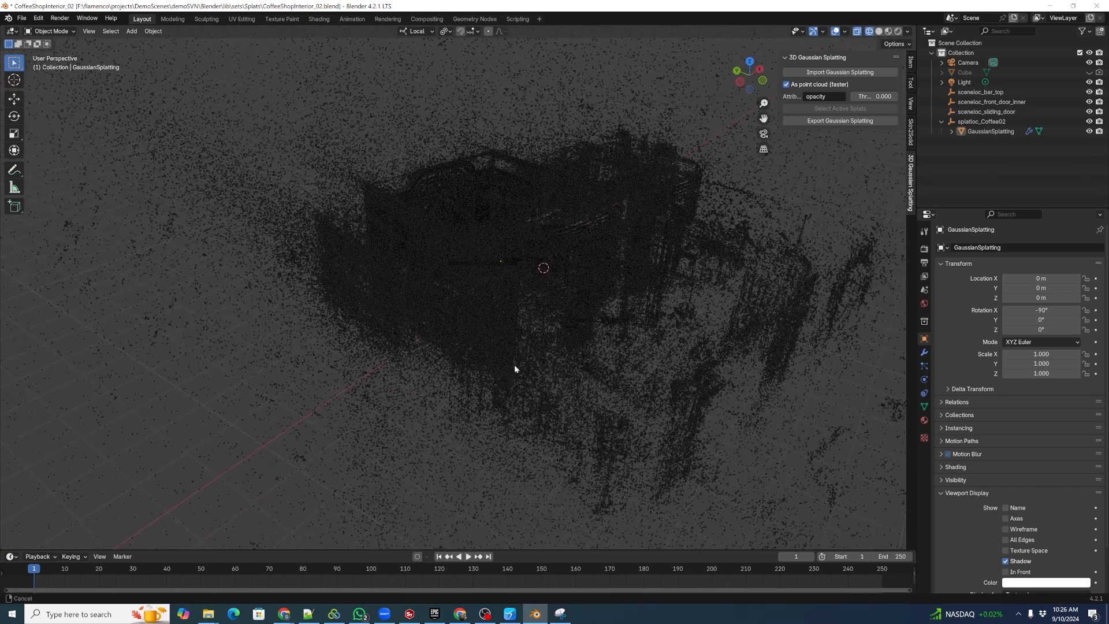
pyautogui.moveTo(514, 369); pyautogui.dragTo(319, 370, button='middle')
pyautogui.keyDown('shift'); pyautogui.rightClick(342, 371); pyautogui.keyUp('shift')
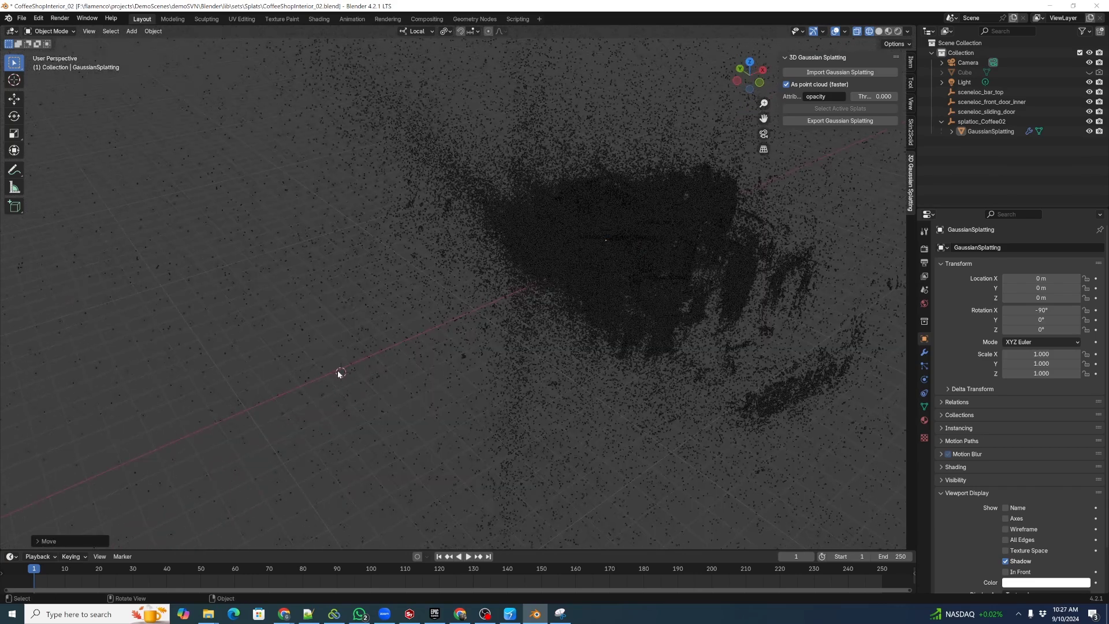
pyautogui.hotkey('shift', 'a')
pyautogui.moveTo(342, 383)
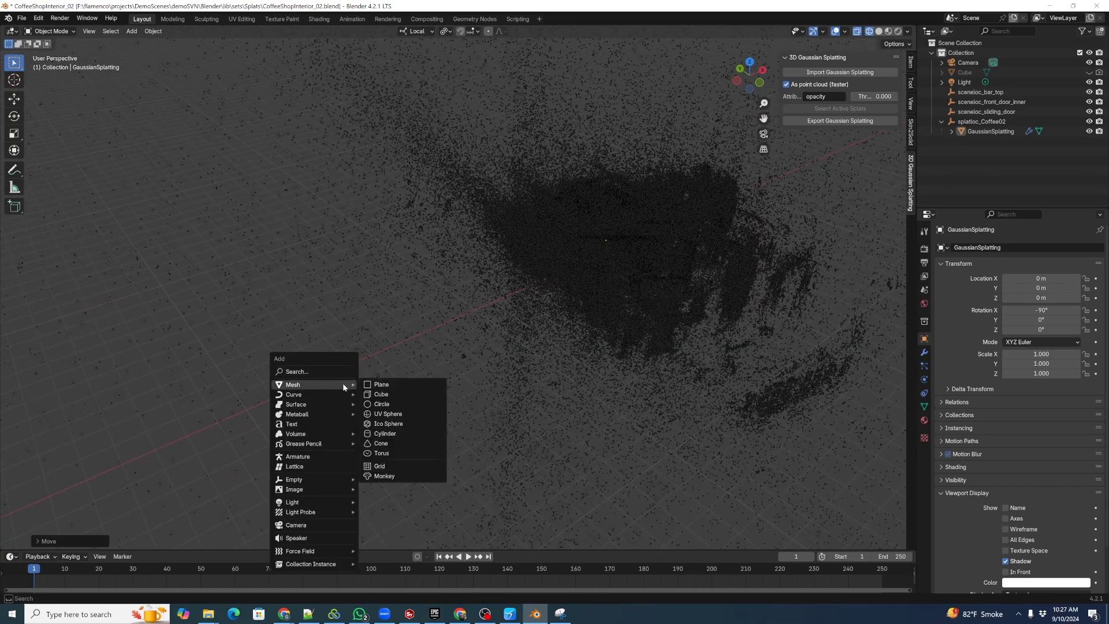
pyautogui.click(382, 390)
# Scale the new cube down uniformly to about 0.092.
pyautogui.press('s')
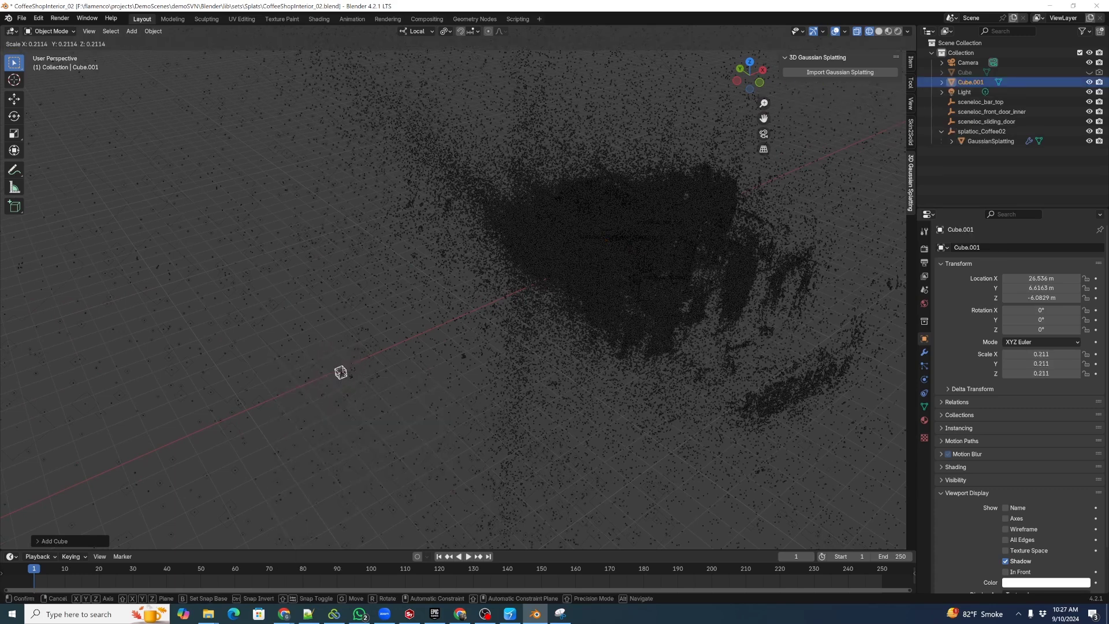
pyautogui.click(449, 354)
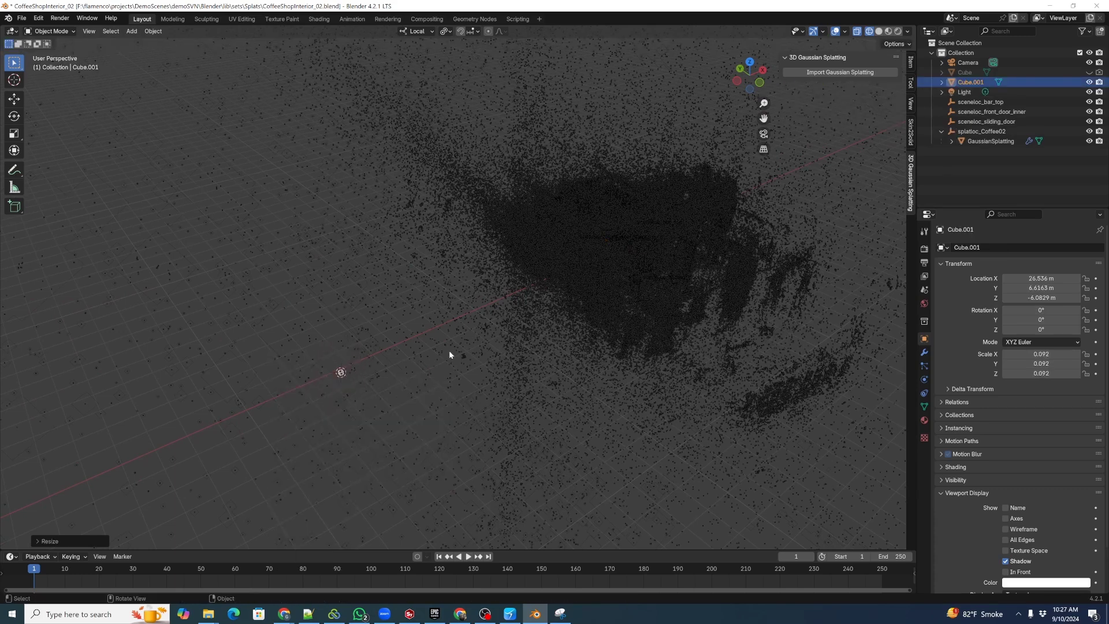
pyautogui.scroll(4, 579, 317)
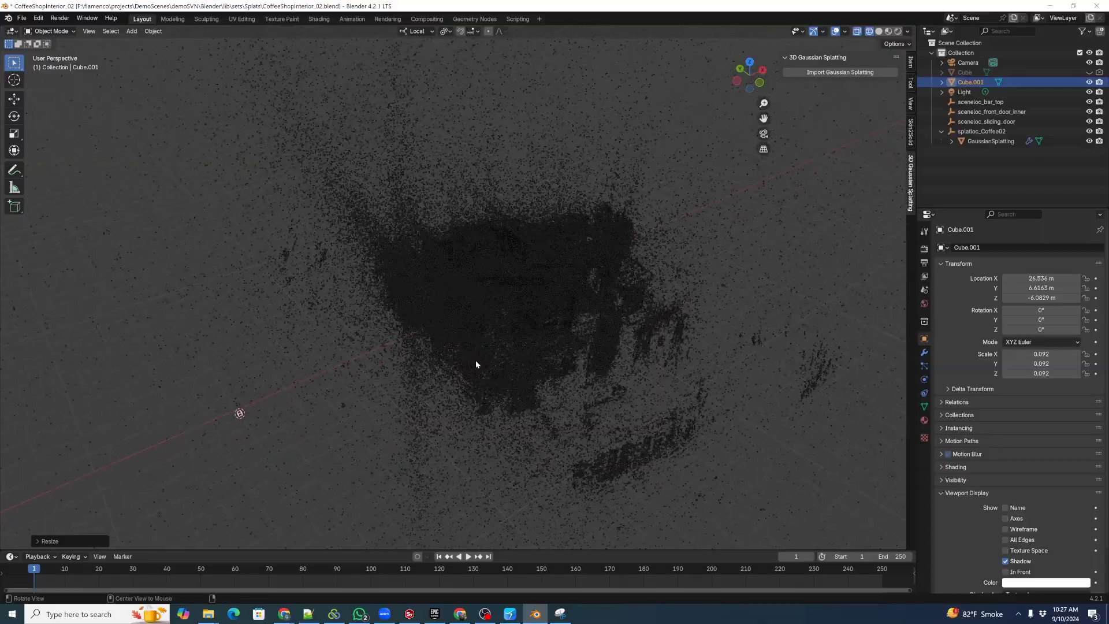
pyautogui.scroll(8, 592, 290)
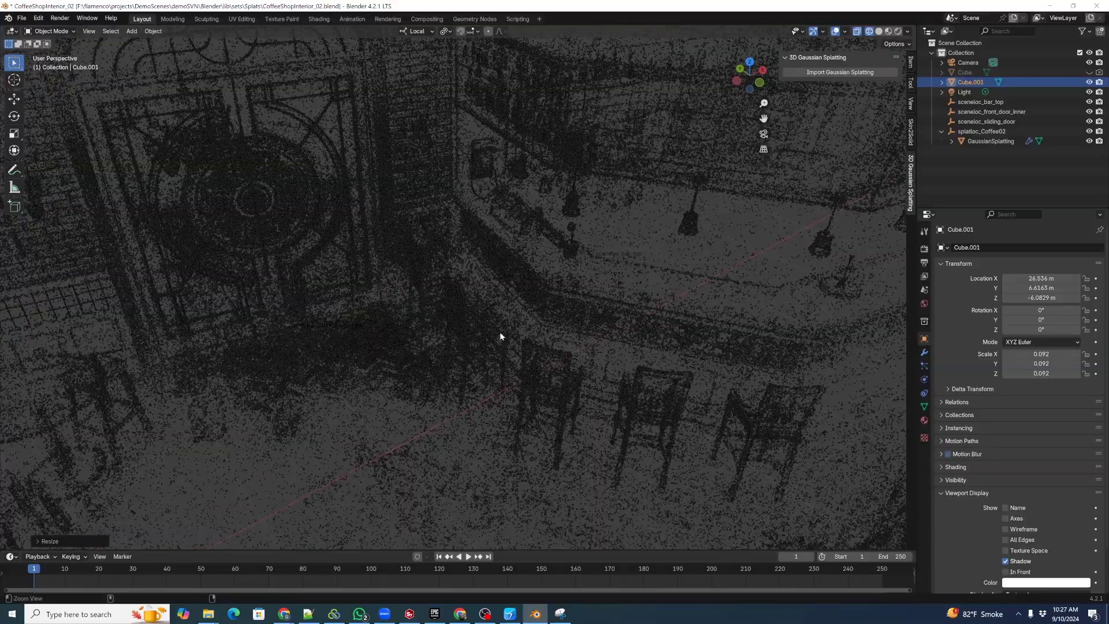
pyautogui.moveTo(500, 331); pyautogui.dragTo(494, 339, button='middle')
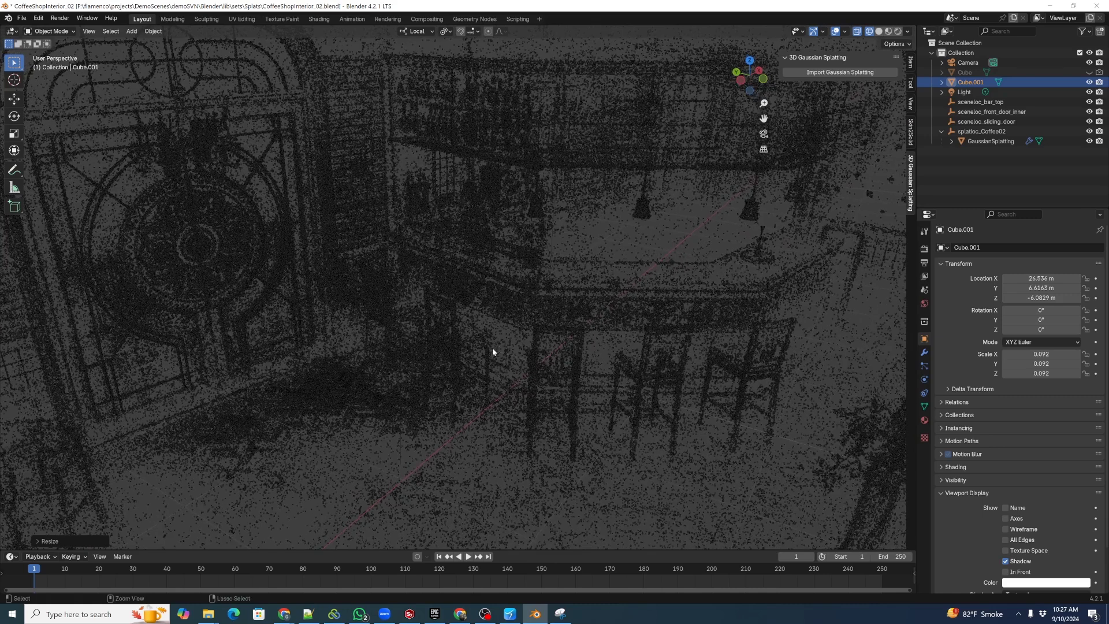
# Rename the new small cube to geo.
pyautogui.hotkey('ctrl', 's')
pyautogui.press('F2')
pyautogui.write('geo')
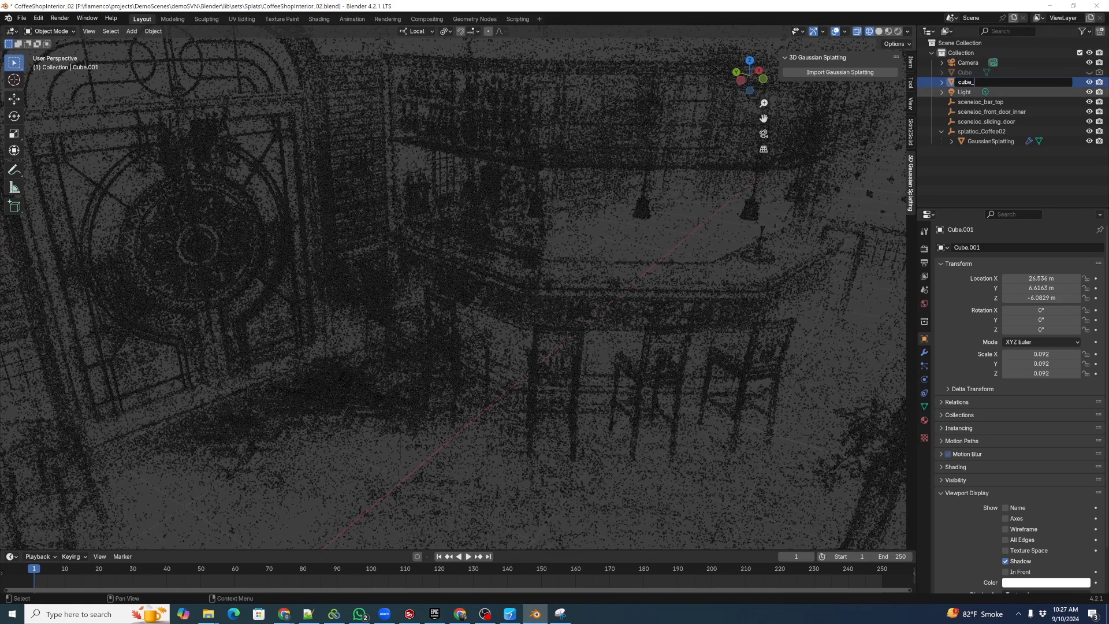
pyautogui.press('Return')
# Rename the hidden Cube object to Counter Height and save the Blender file.
pyautogui.click(965, 73)
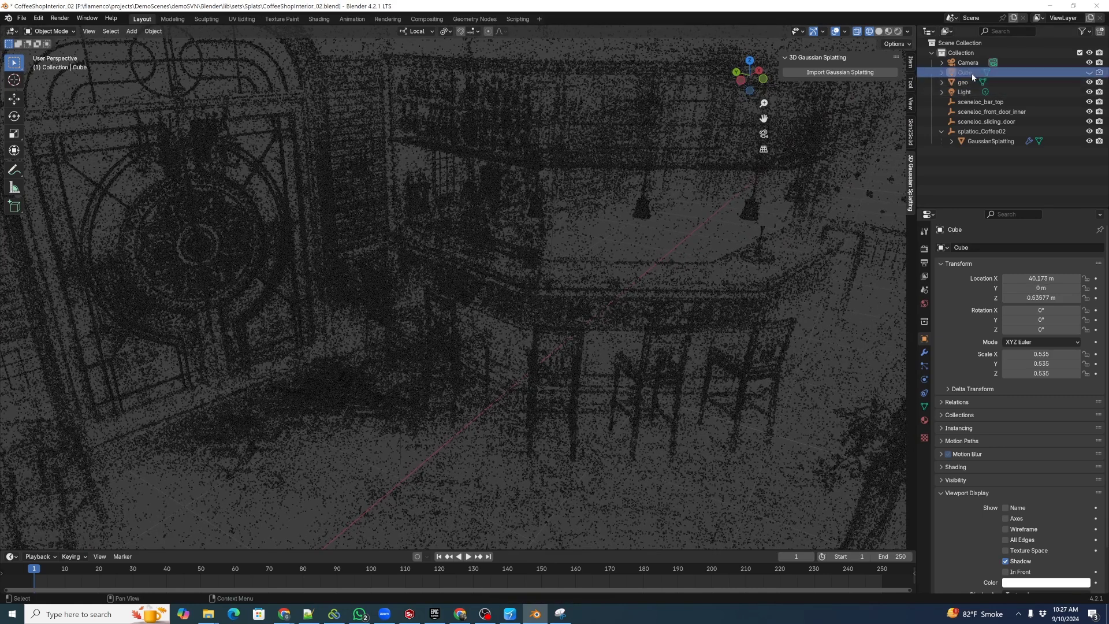
pyautogui.press('F2')
pyautogui.write('Co')
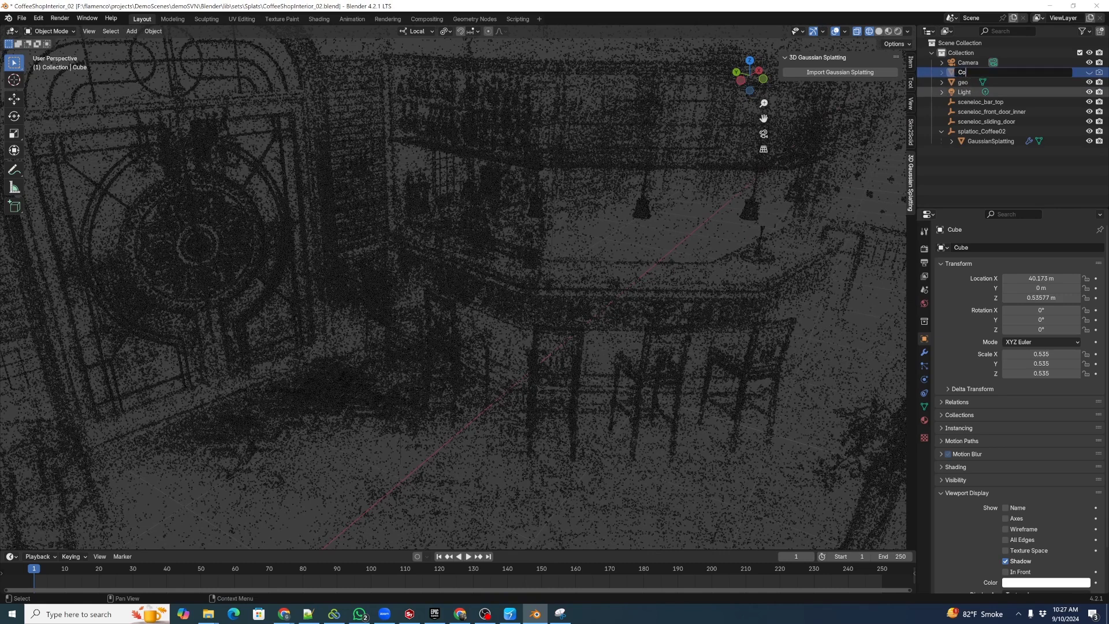
pyautogui.press('Return')
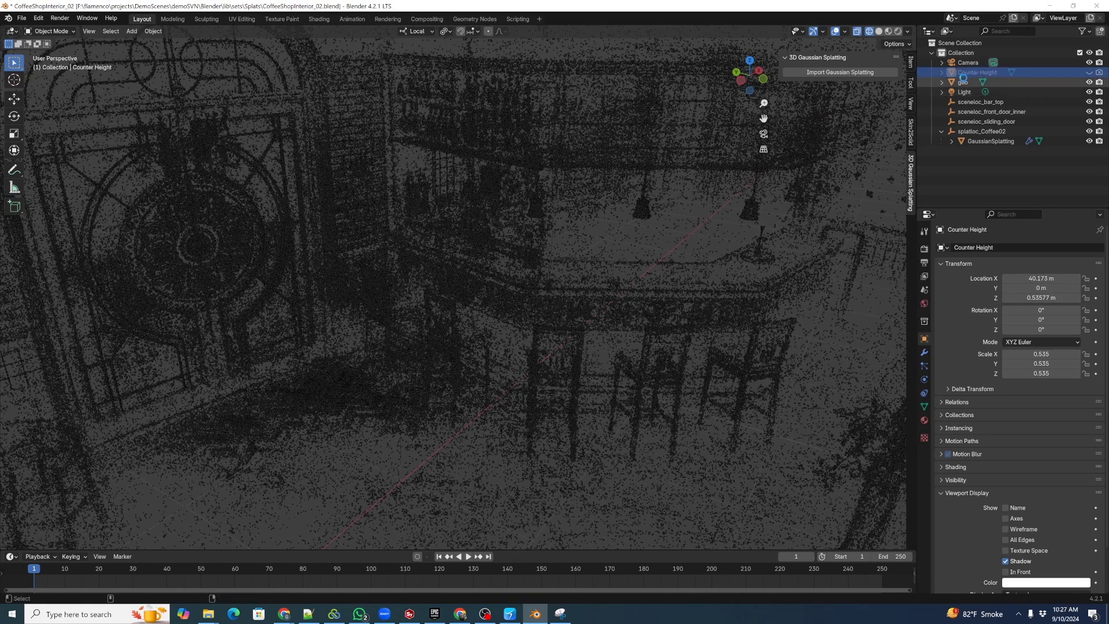
pyautogui.hotkey('ctrl', 's')
# Export the scene as Universal Scene Description to the D:\CalTest\Assets\USD folder under the name CoffeeShopInterior_03.usdc.
pyautogui.click(22, 17)
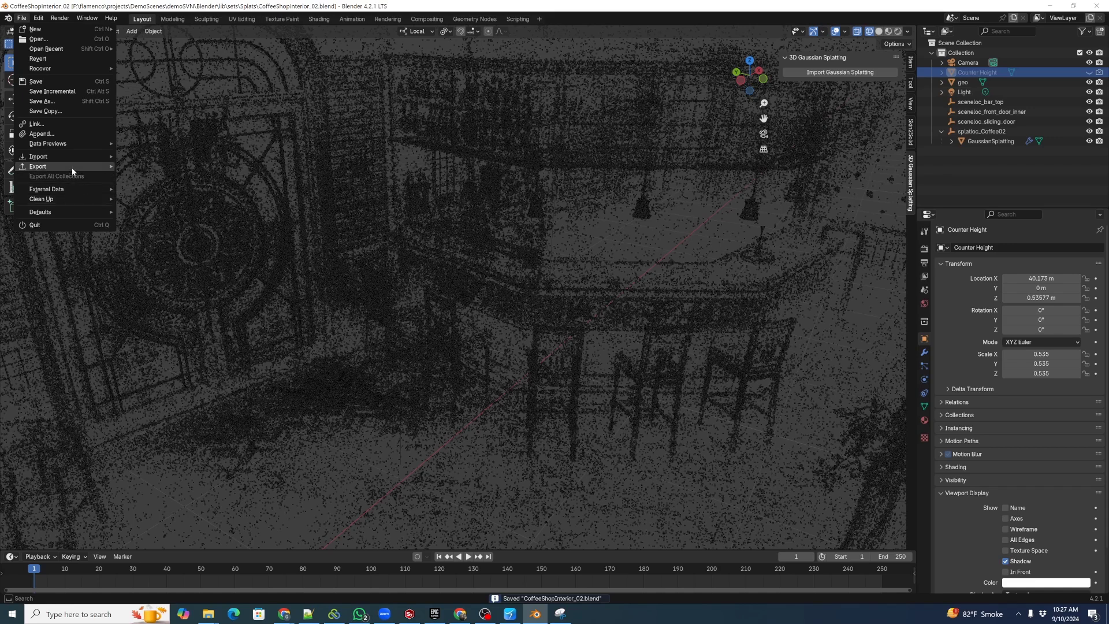
pyautogui.moveTo(74, 170)
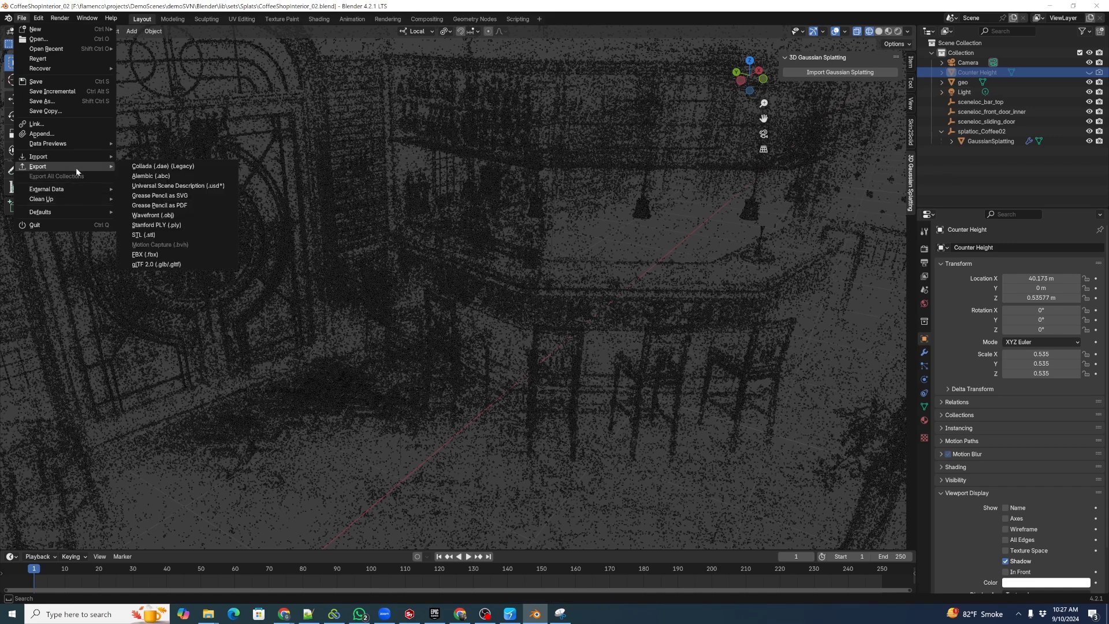
pyautogui.click(165, 186)
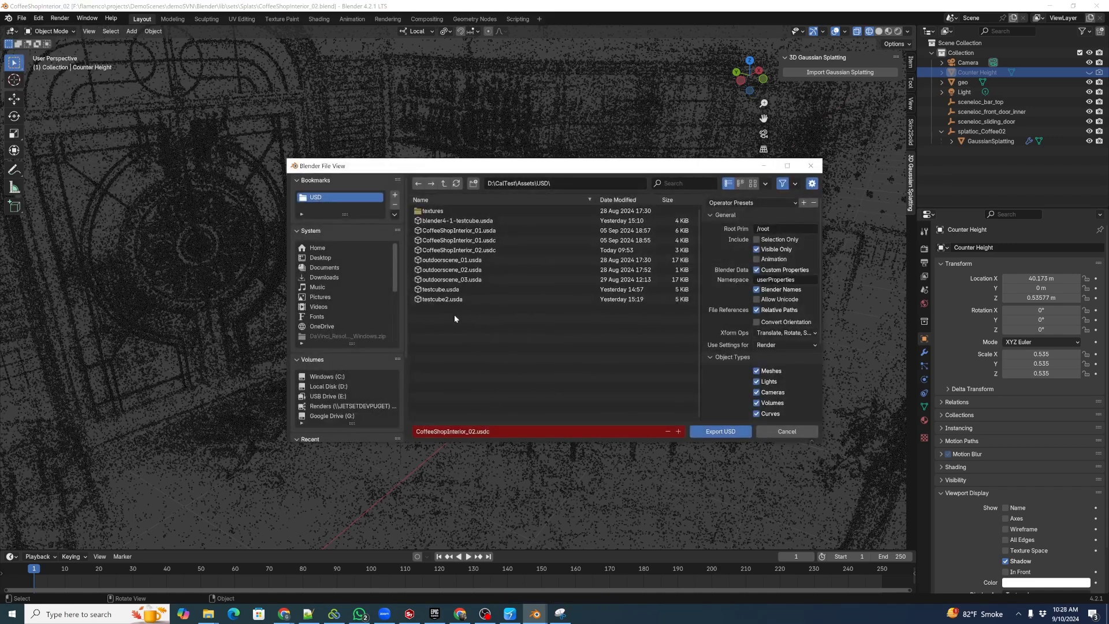
pyautogui.click(457, 249)
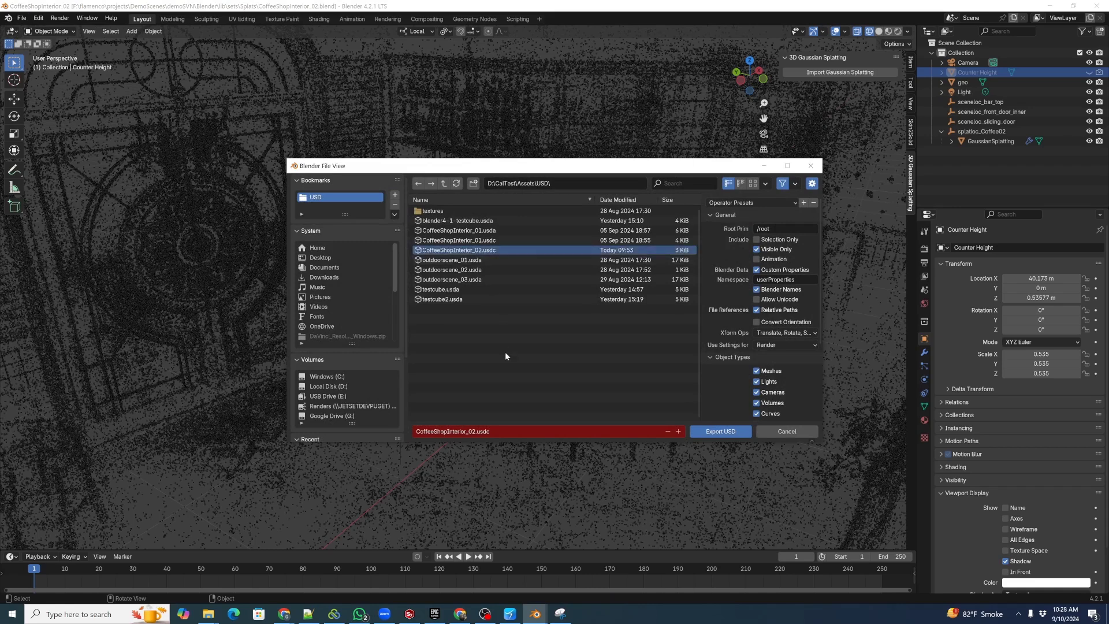
pyautogui.click(474, 431)
pyautogui.click(720, 431)
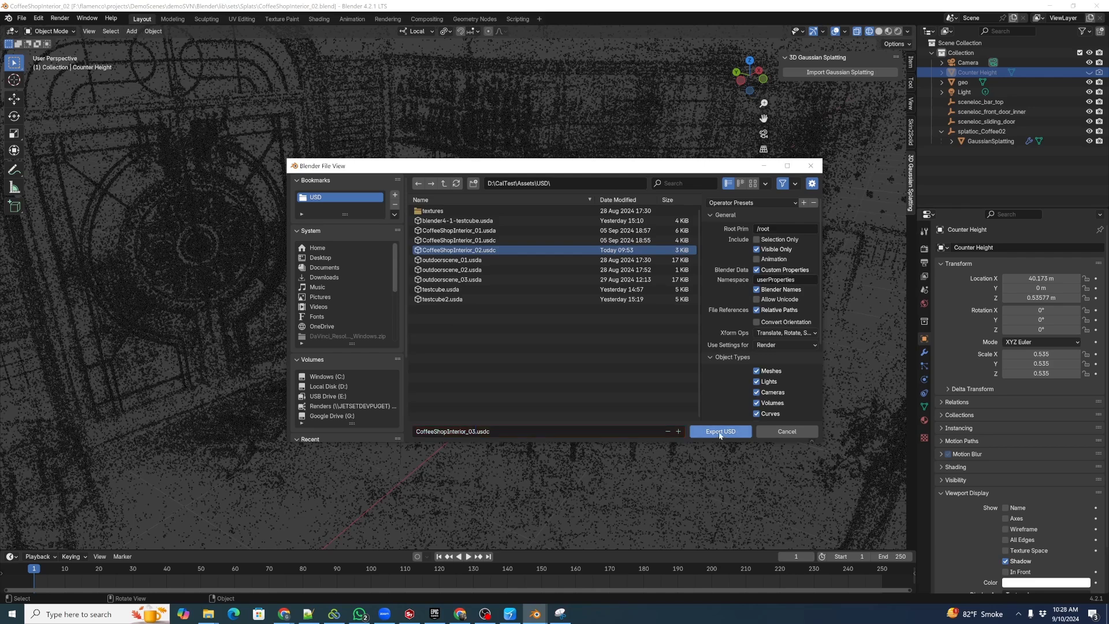
pyautogui.click(720, 431)
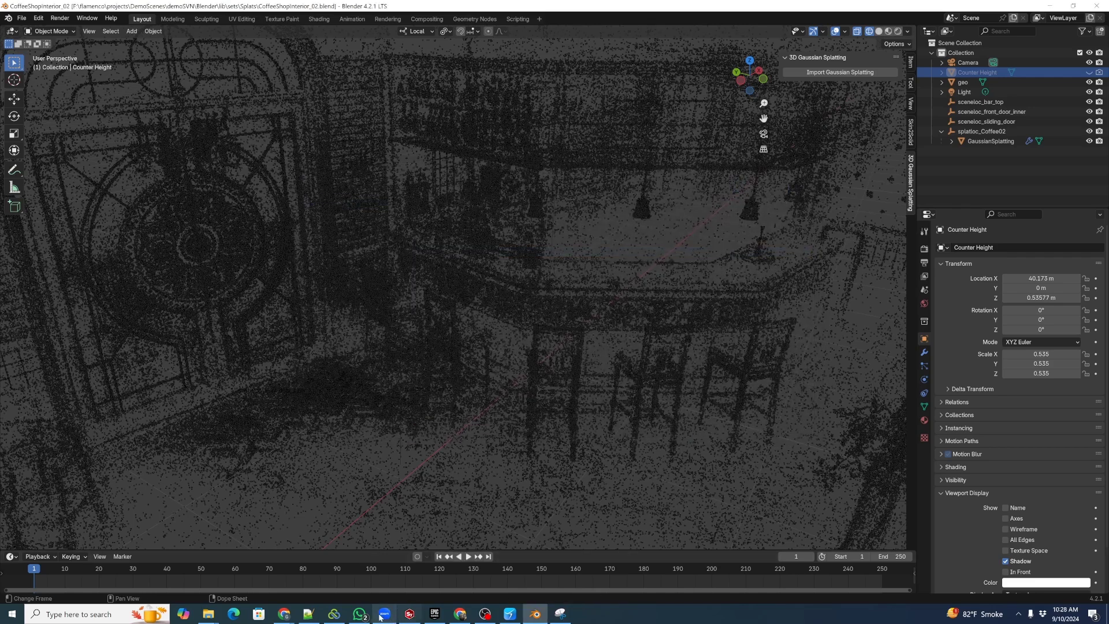
# Switch to Autoshot, refresh the USD processable models and make a USDZ from CoffeeShopInterior_03.usdc.
pyautogui.click(510, 613)
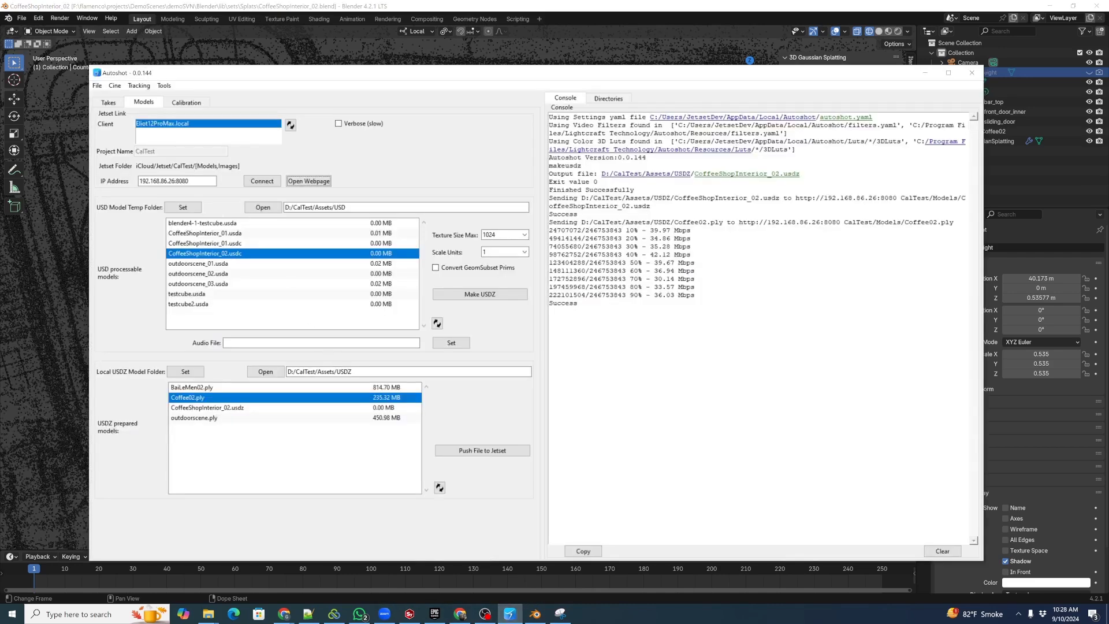
pyautogui.click(438, 322)
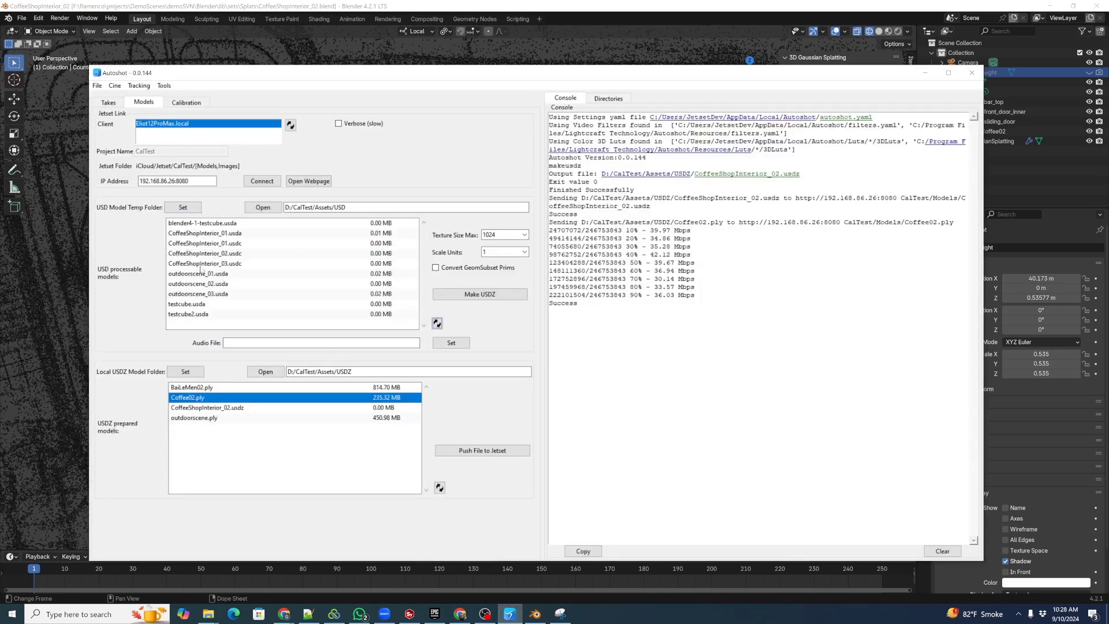
pyautogui.click(481, 294)
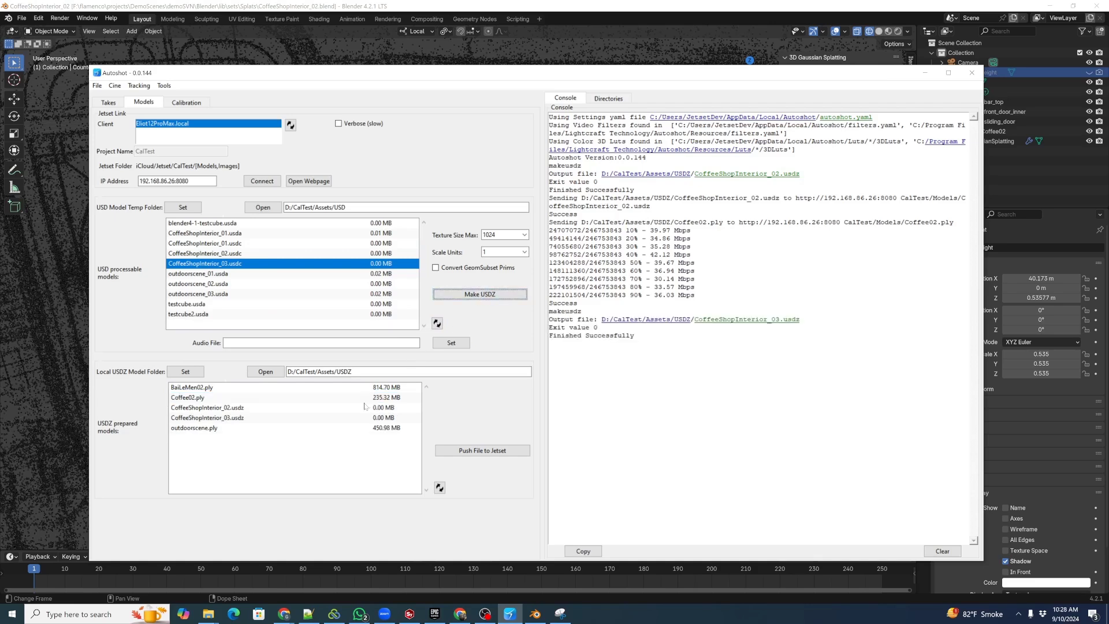
# Push CoffeeShopInterior_03.usdz and the splat file Coffee02.ply to Jetset.
pyautogui.click(238, 417)
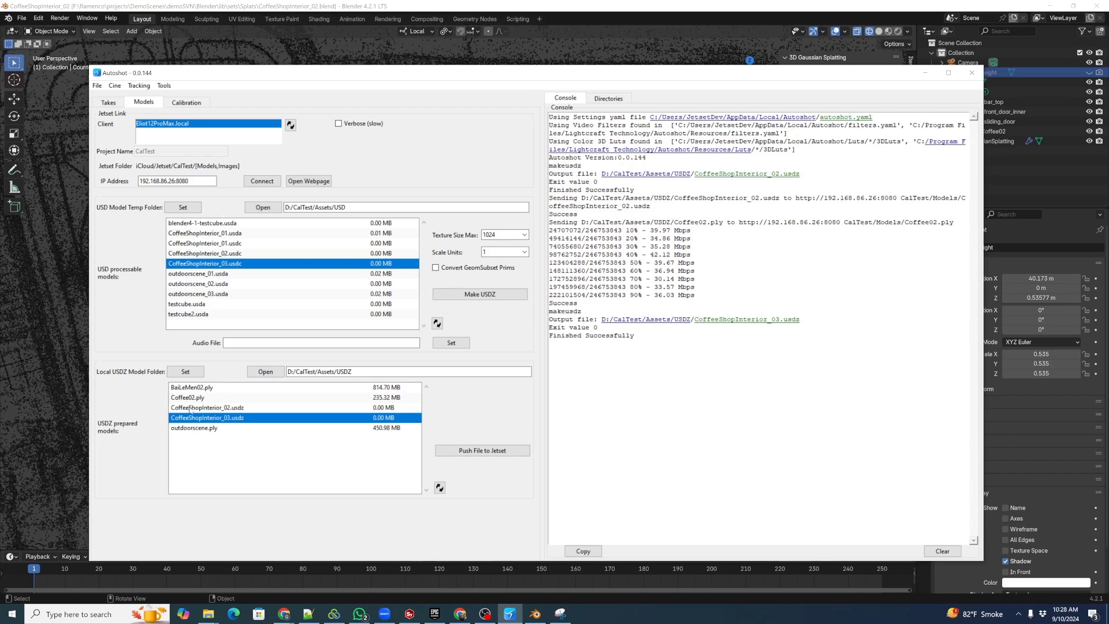
pyautogui.click(484, 451)
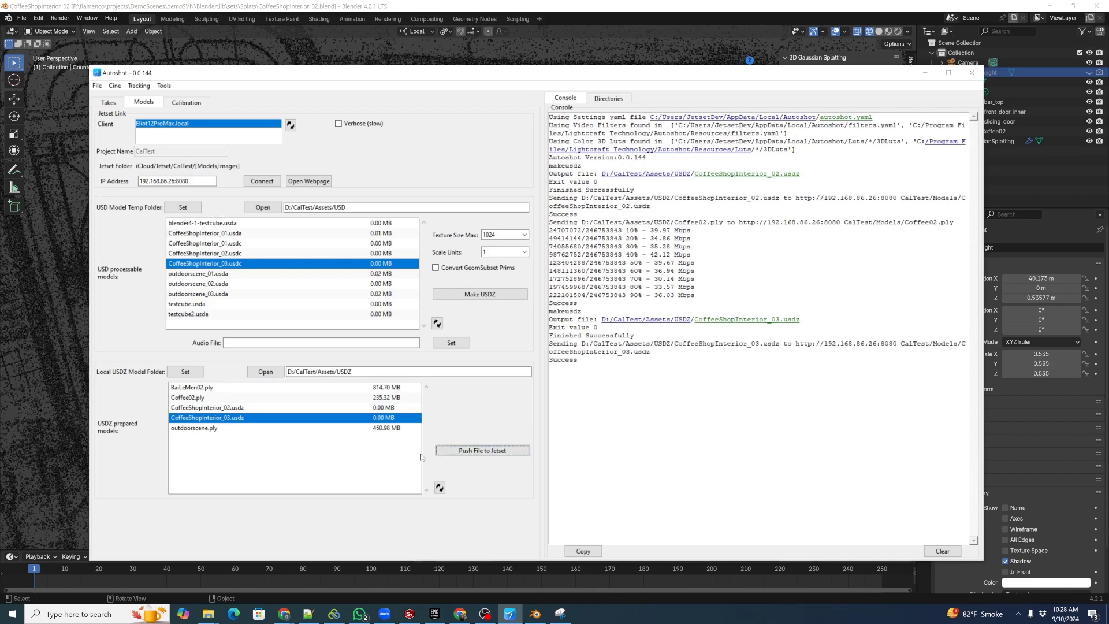
pyautogui.click(188, 399)
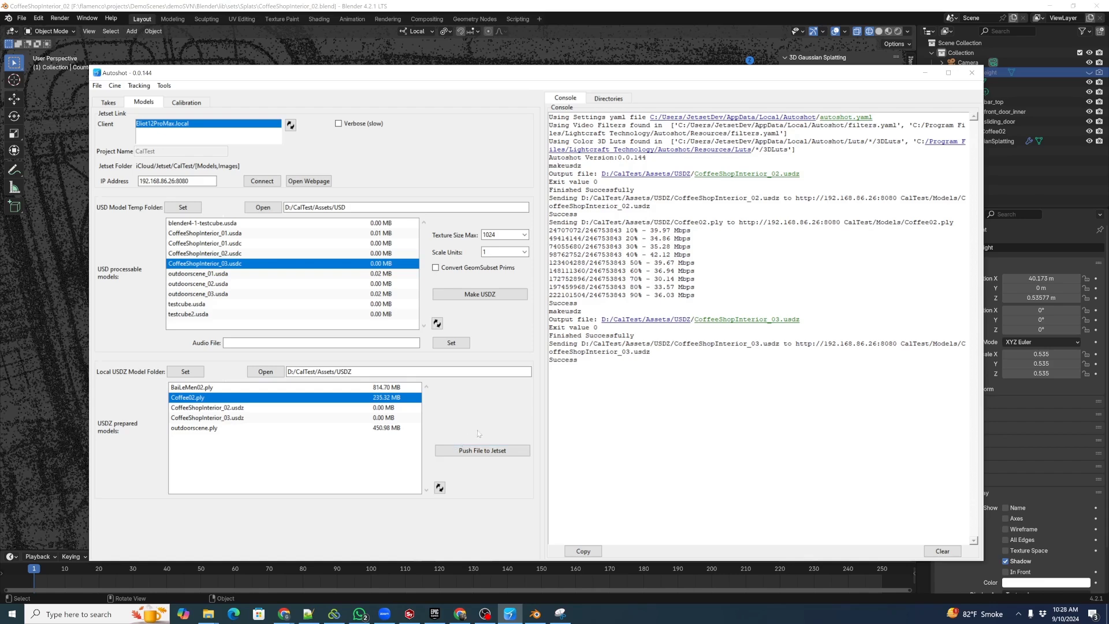
pyautogui.click(471, 452)
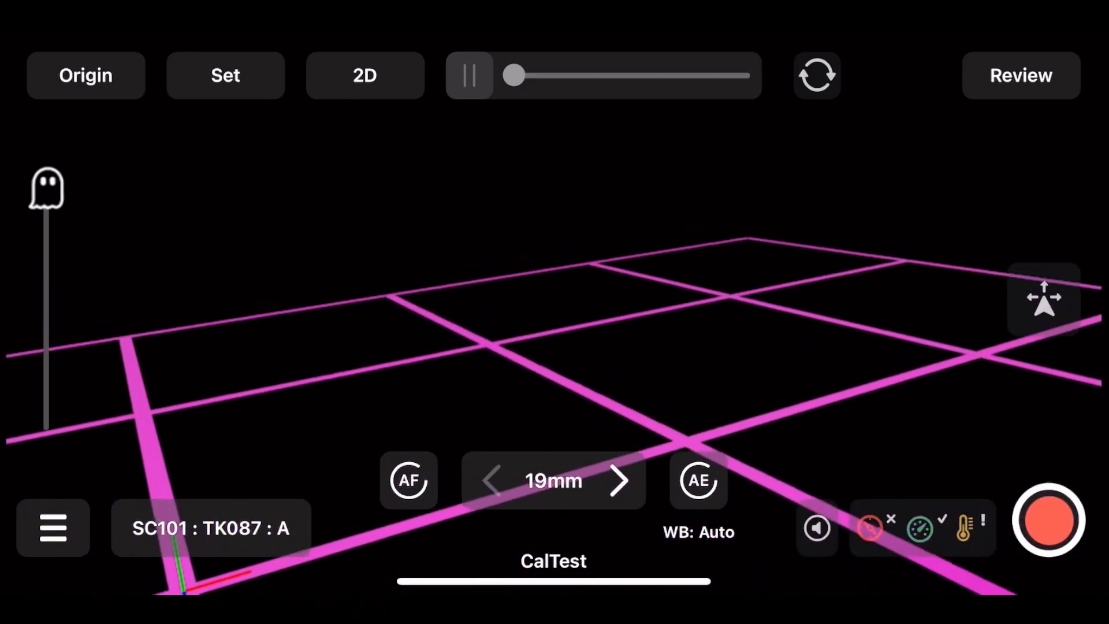
# Switch to the Jetset app and load the CoffeeShopInterior_03 model from the CalTest project's Models folder.
pyautogui.click(53, 527)
pyautogui.click(202, 198)
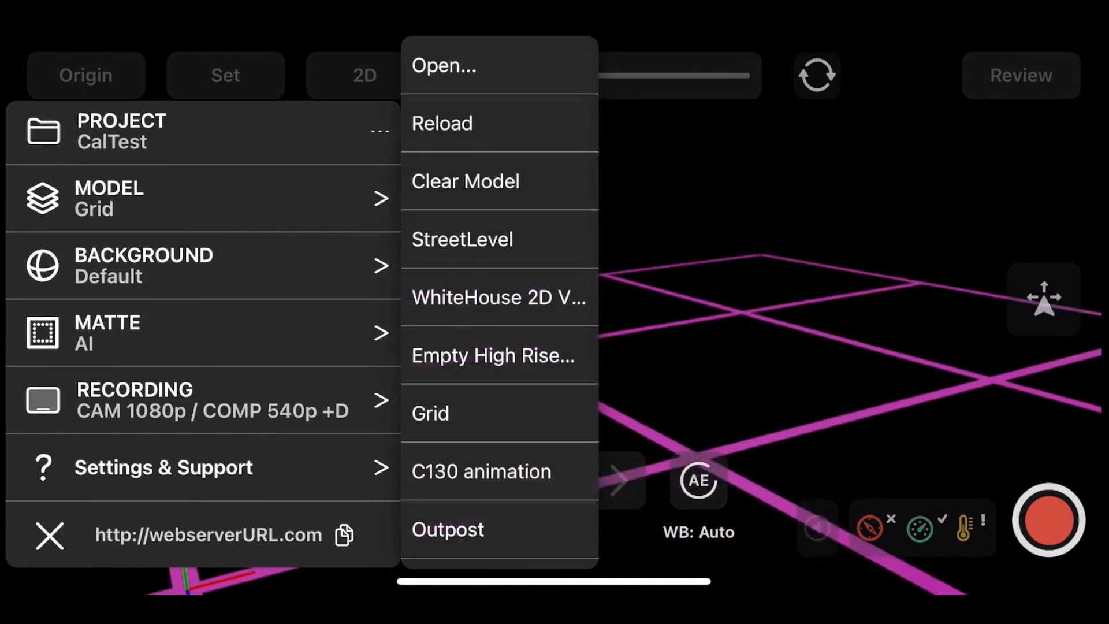
pyautogui.click(443, 65)
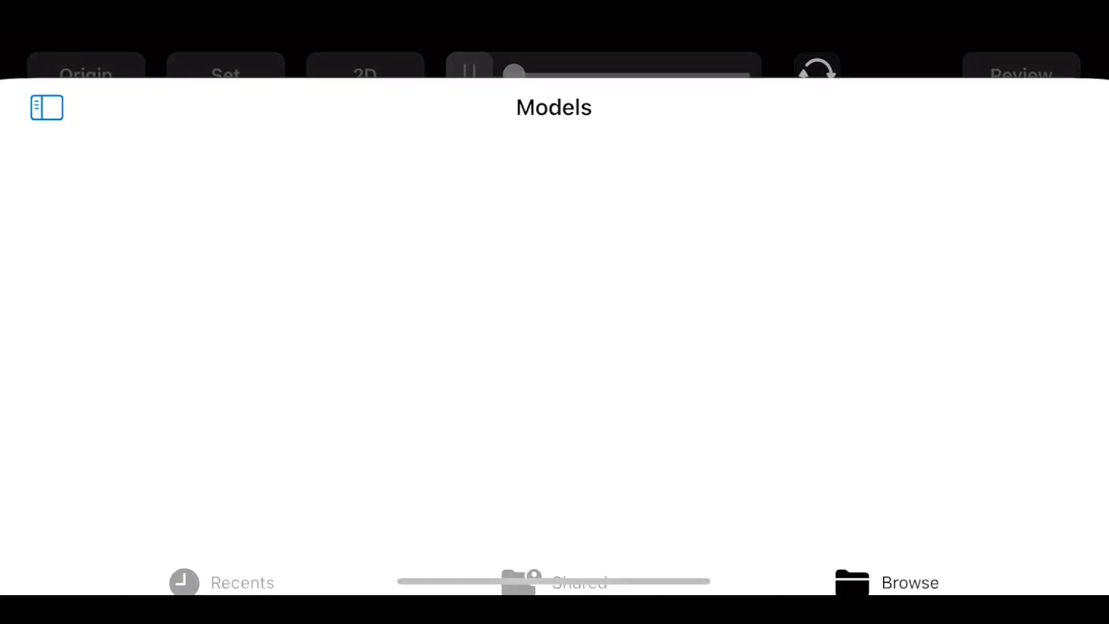
pyautogui.scroll(-3, 554, 329)
pyautogui.scroll(-5, 554, 329)
pyautogui.scroll(-1, 554, 329)
pyautogui.scroll(1, 555, 329)
pyautogui.moveTo(554, 173); pyautogui.dragTo(555, 520)
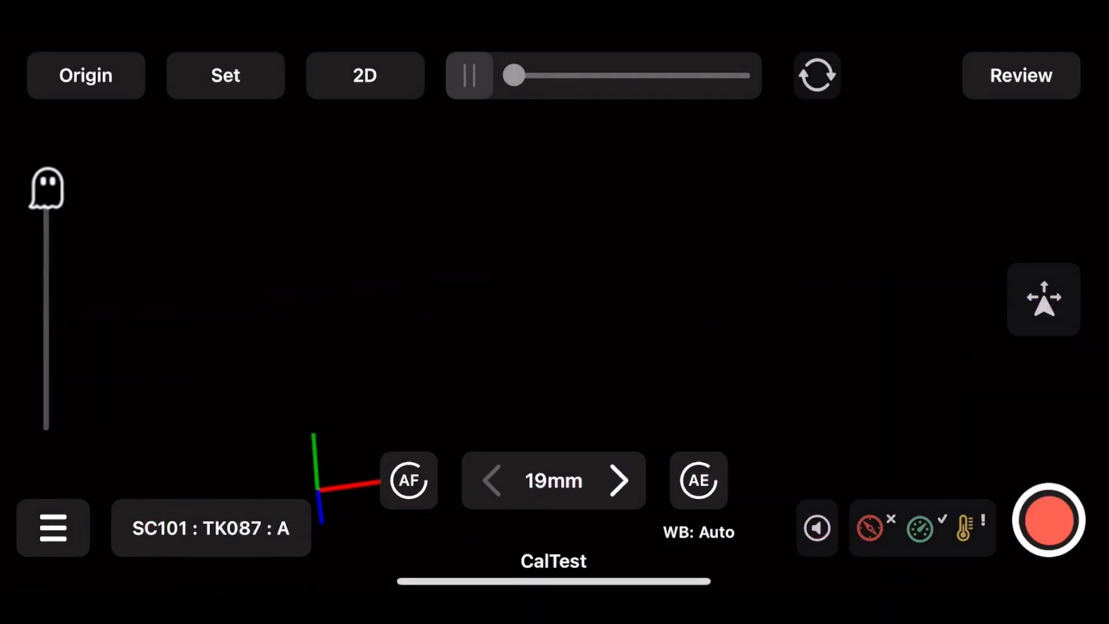
pyautogui.scroll(-1, 784, 301)
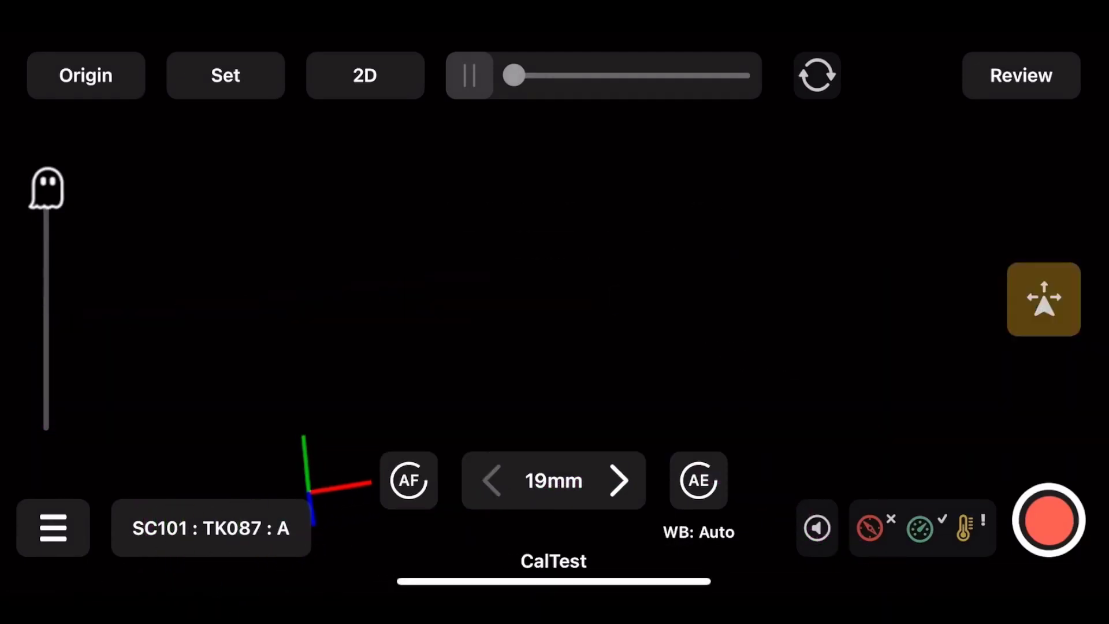
pyautogui.scroll(-1, 796, 300)
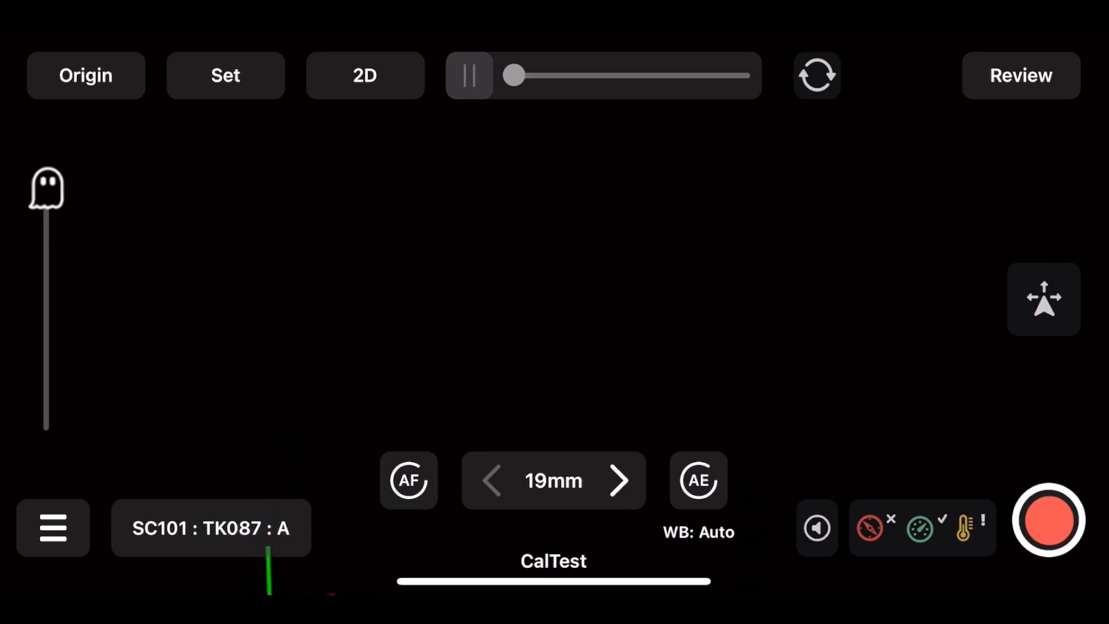
# Reopen the Models folder and look for the Coffee02.ply and CoffeeShopInterior files.
pyautogui.click(53, 528)
pyautogui.click(202, 198)
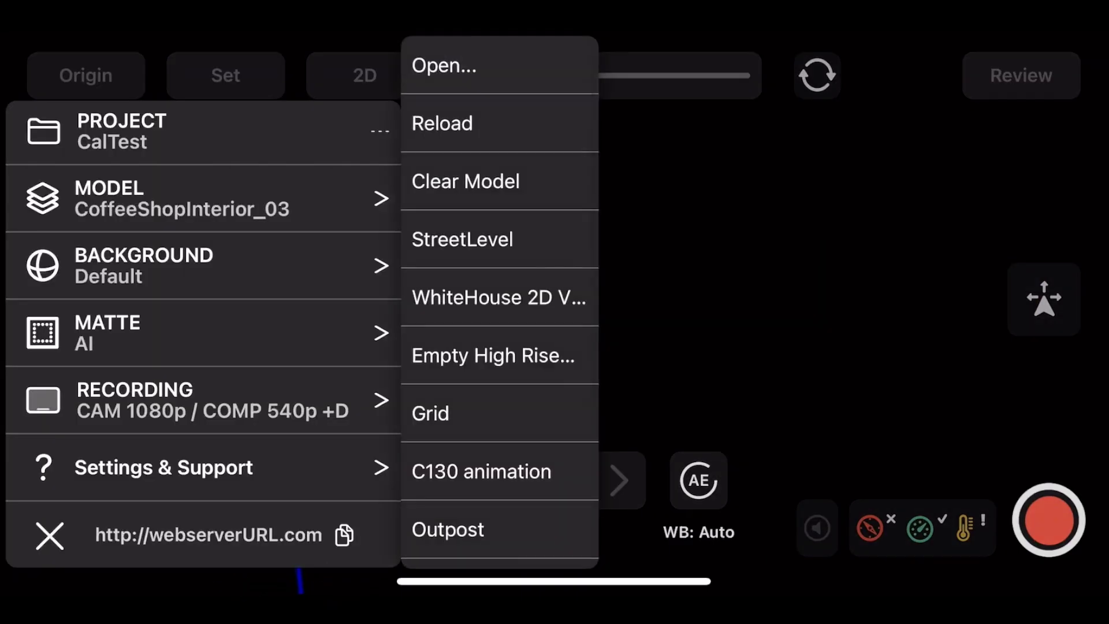
pyautogui.click(445, 64)
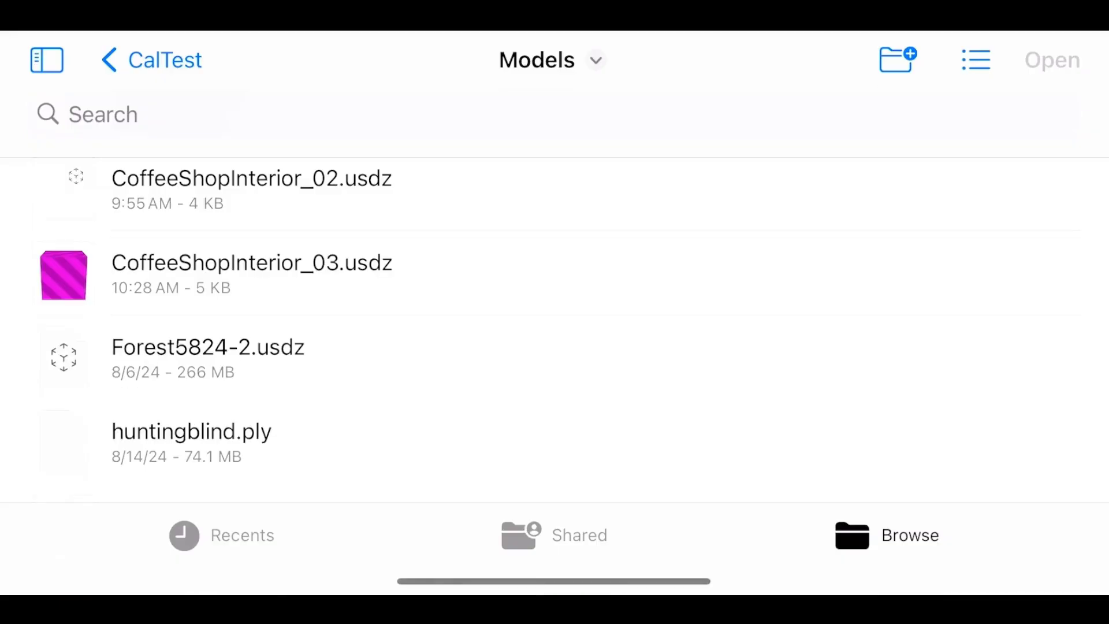
pyautogui.scroll(3, 554, 329)
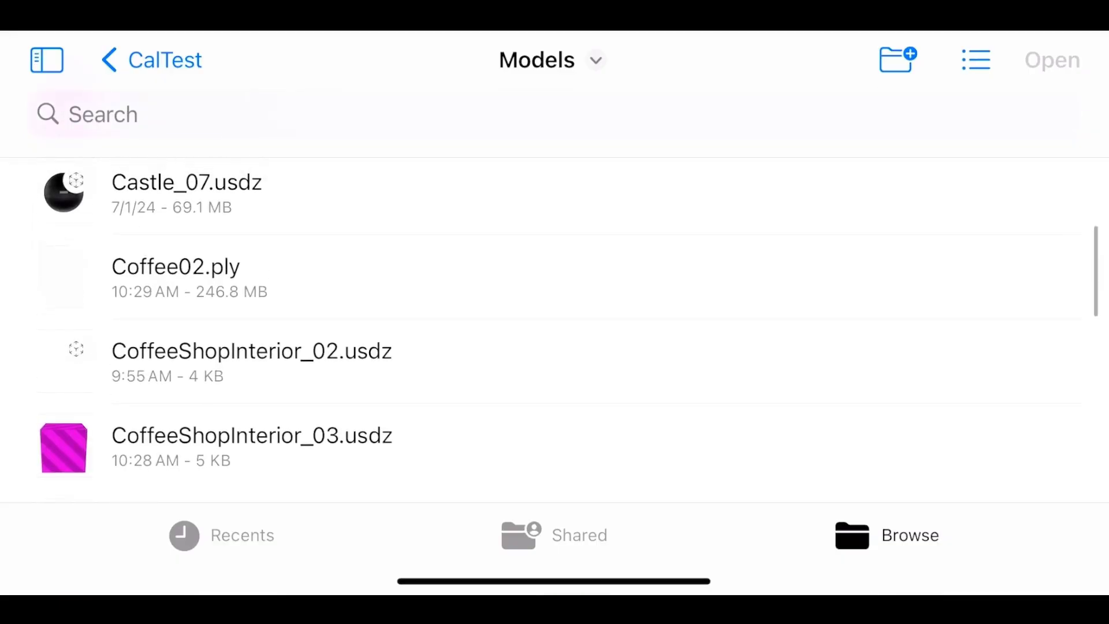